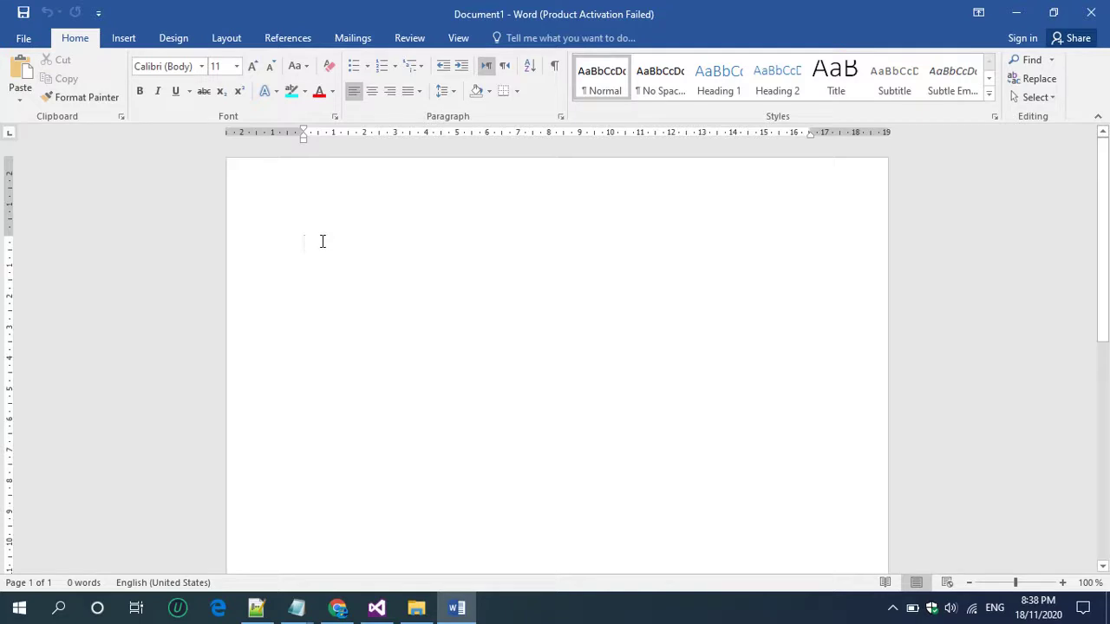
- Insert a page break at the start of the empty document, leaving the first page blank
{"action": "key", "text": "ctrl+Return"}
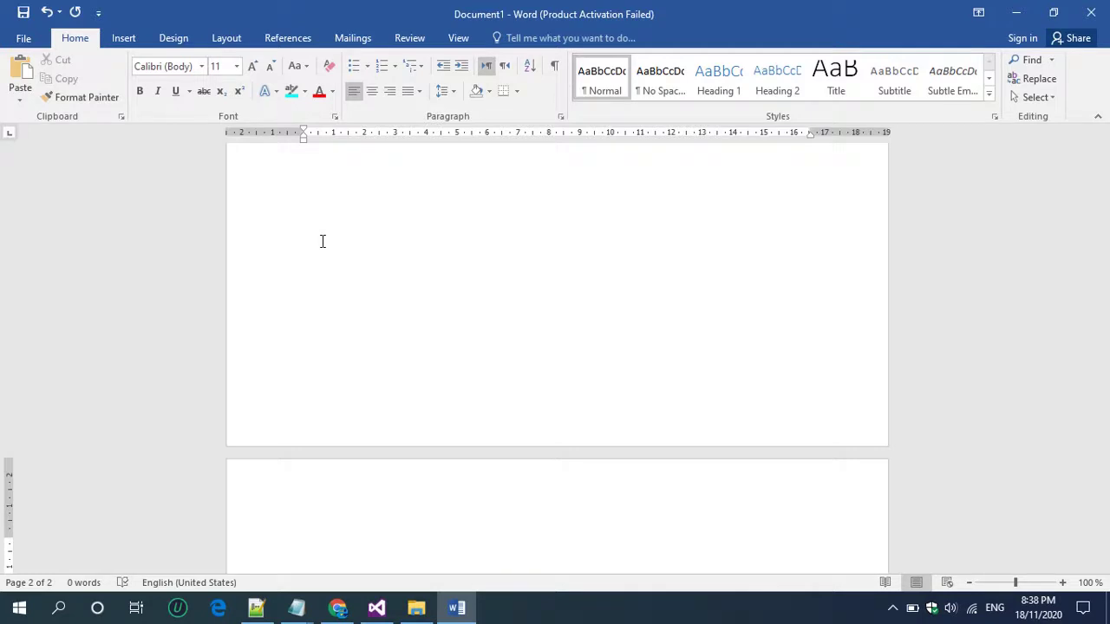
{"action": "scroll", "coordinate": [322, 241], "scroll_direction": "up", "scroll_amount": 3}
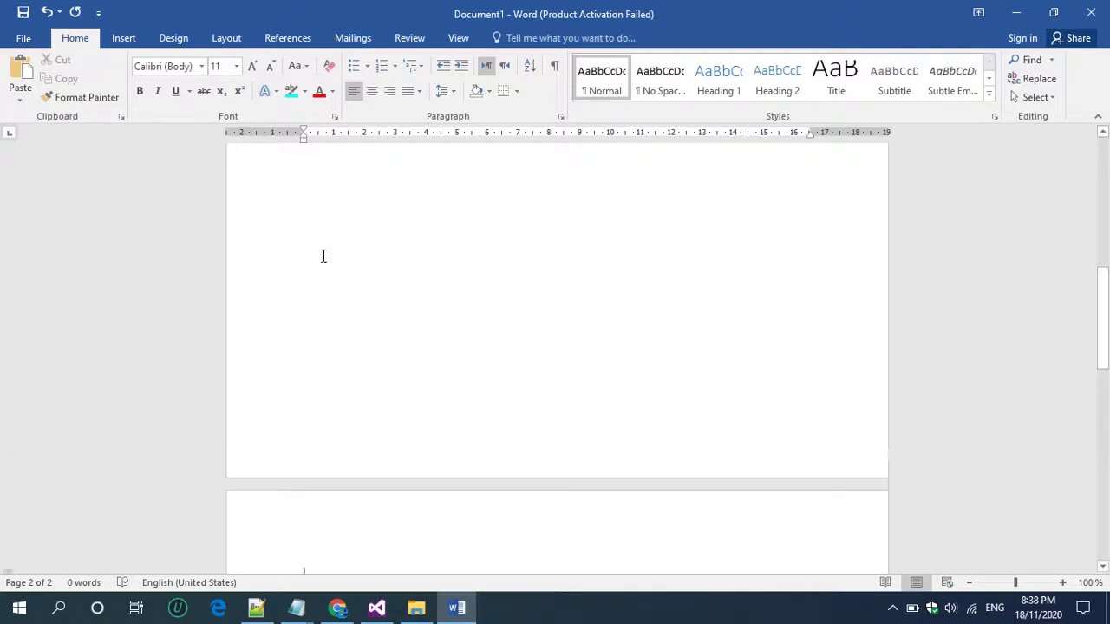
{"action": "left_click", "coordinate": [350, 210]}
{"action": "scroll", "coordinate": [351, 210], "scroll_direction": "up", "scroll_amount": 1}
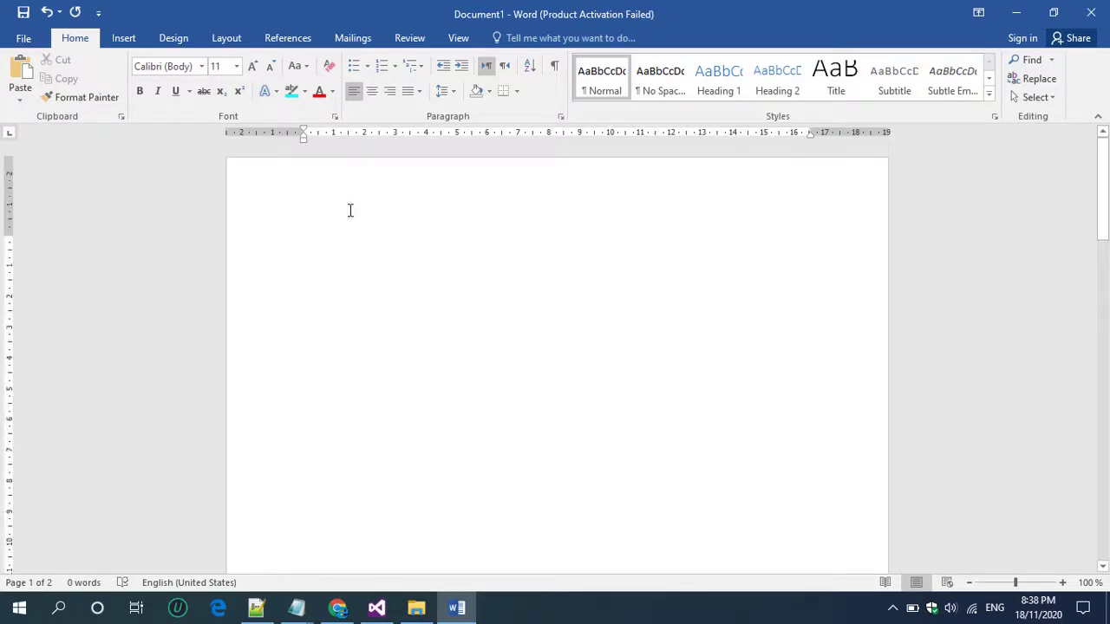
{"action": "scroll", "coordinate": [350, 209], "scroll_direction": "down", "scroll_amount": 10}
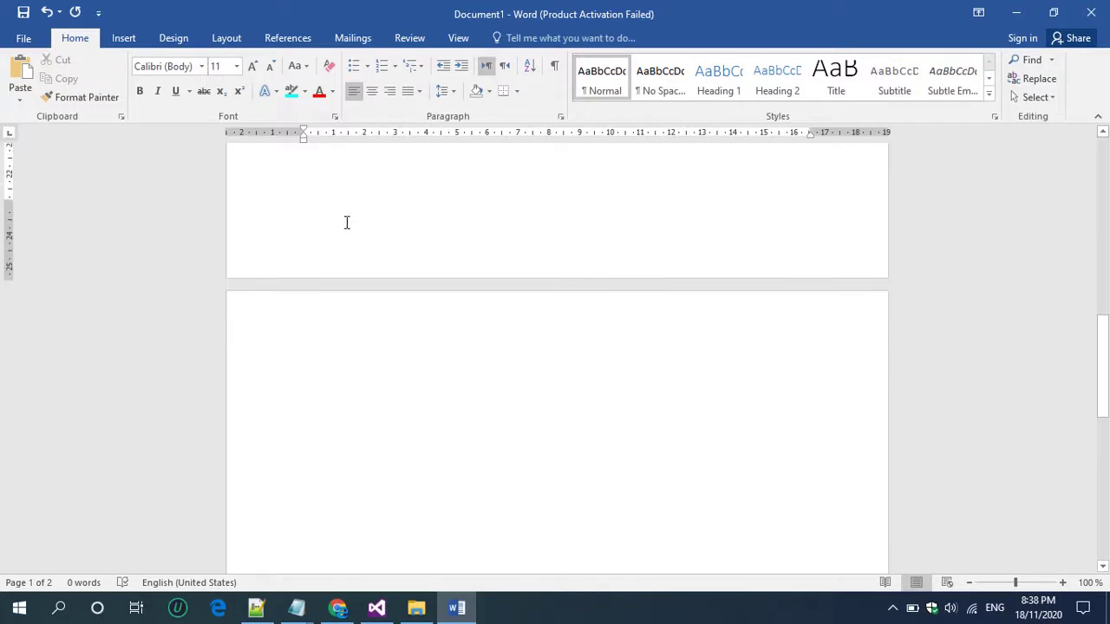
- Add the heading "Introduction" in the Heading 1 style on the second page, followed by a new paragraph
{"action": "left_click", "coordinate": [326, 356]}
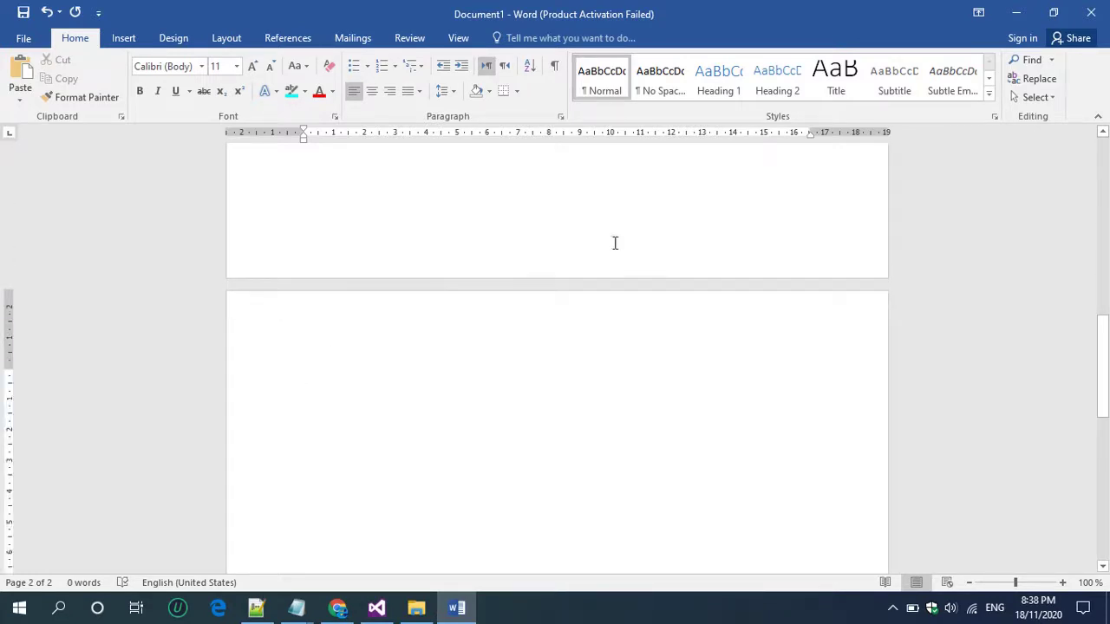
{"action": "left_click", "coordinate": [718, 97]}
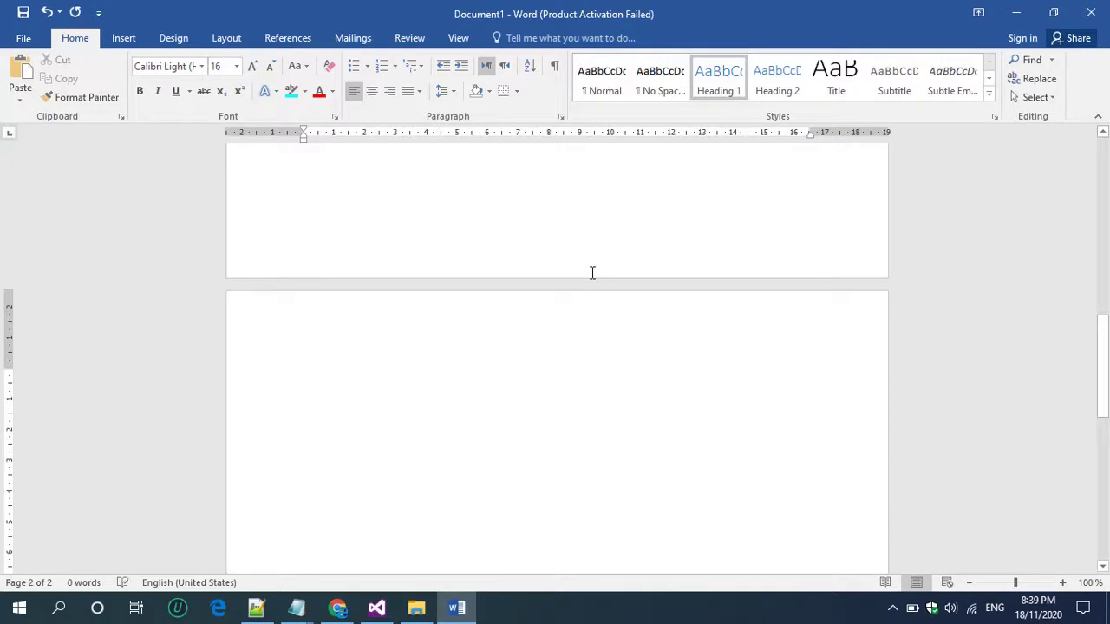
{"action": "type", "text": "Intro"}
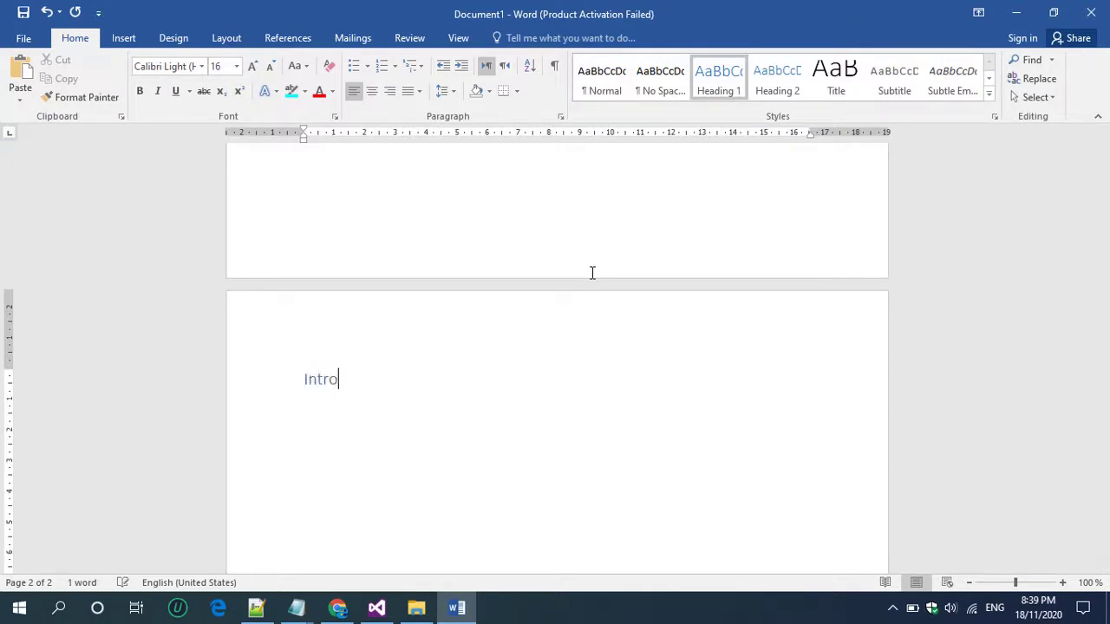
{"action": "type", "text": "duction"}
{"action": "key", "text": "Return"}
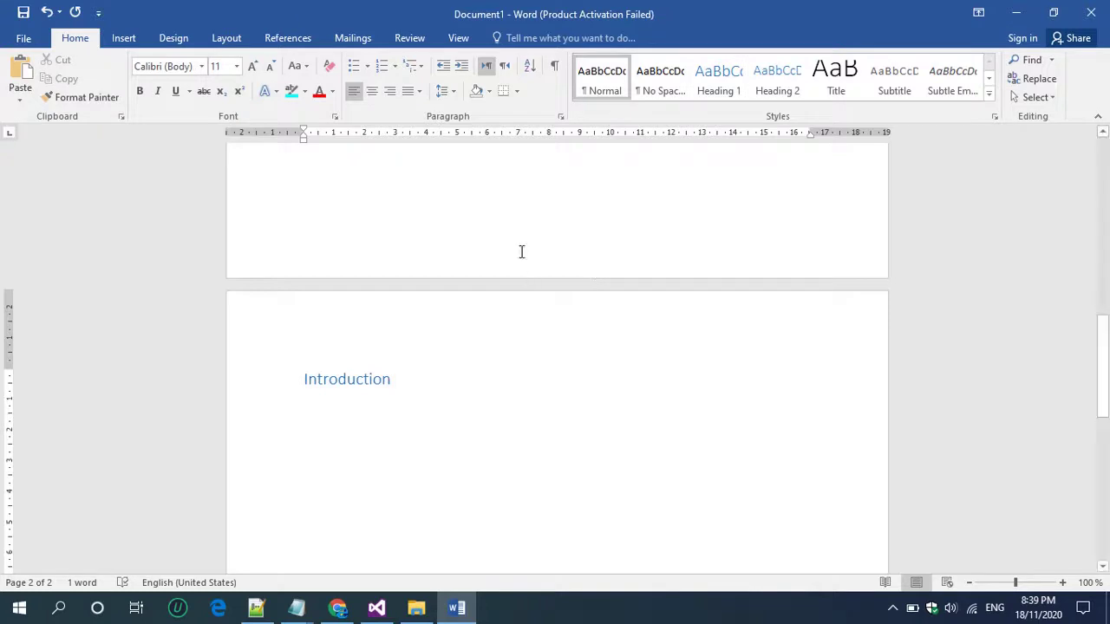
- Modify the Normal style to use the Times New Roman font at size 12
{"action": "right_click", "coordinate": [594, 87]}
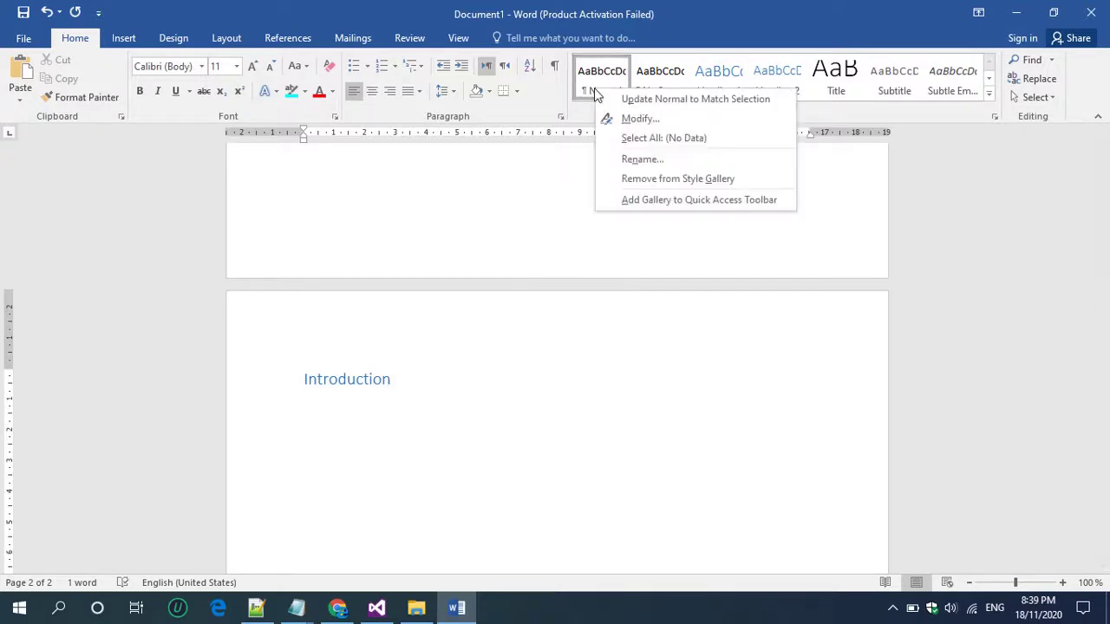
{"action": "left_click", "coordinate": [639, 119]}
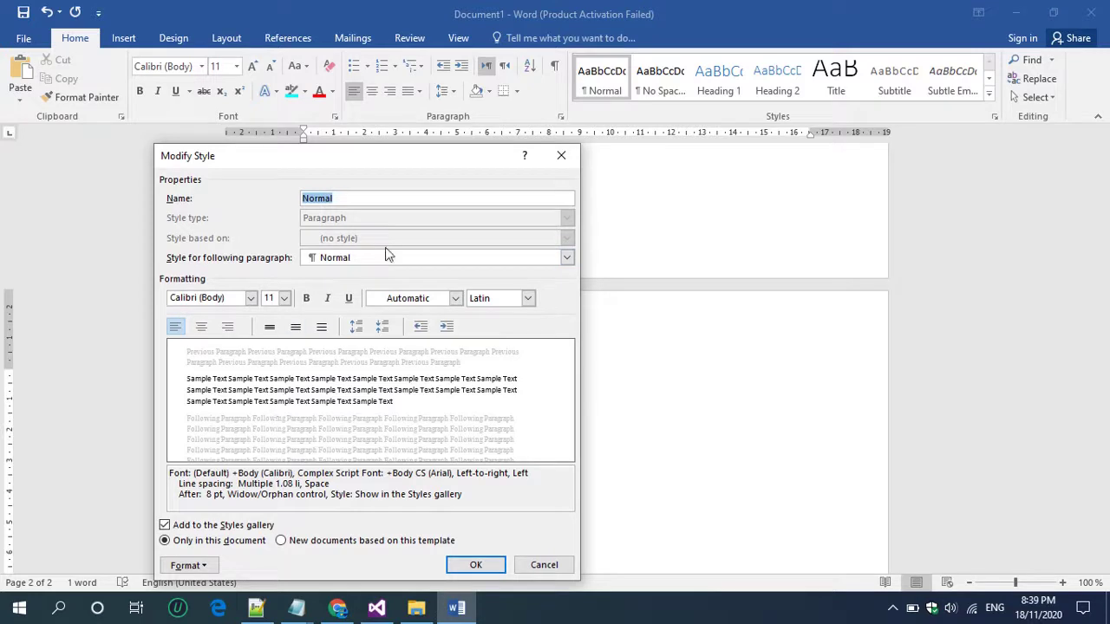
{"action": "left_click", "coordinate": [251, 298]}
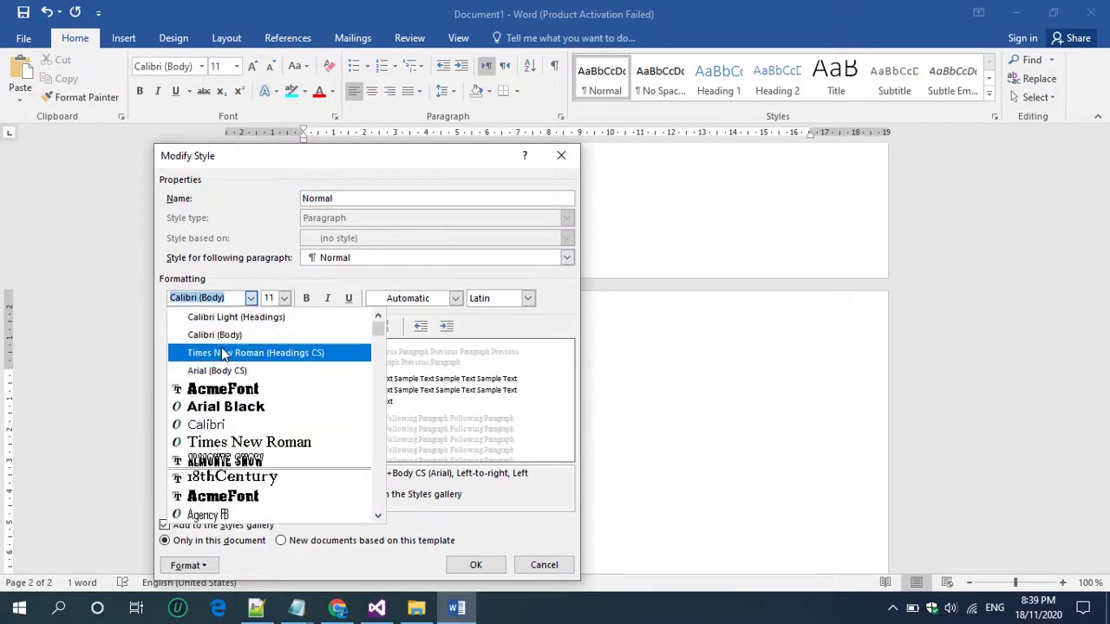
{"action": "left_click", "coordinate": [224, 443]}
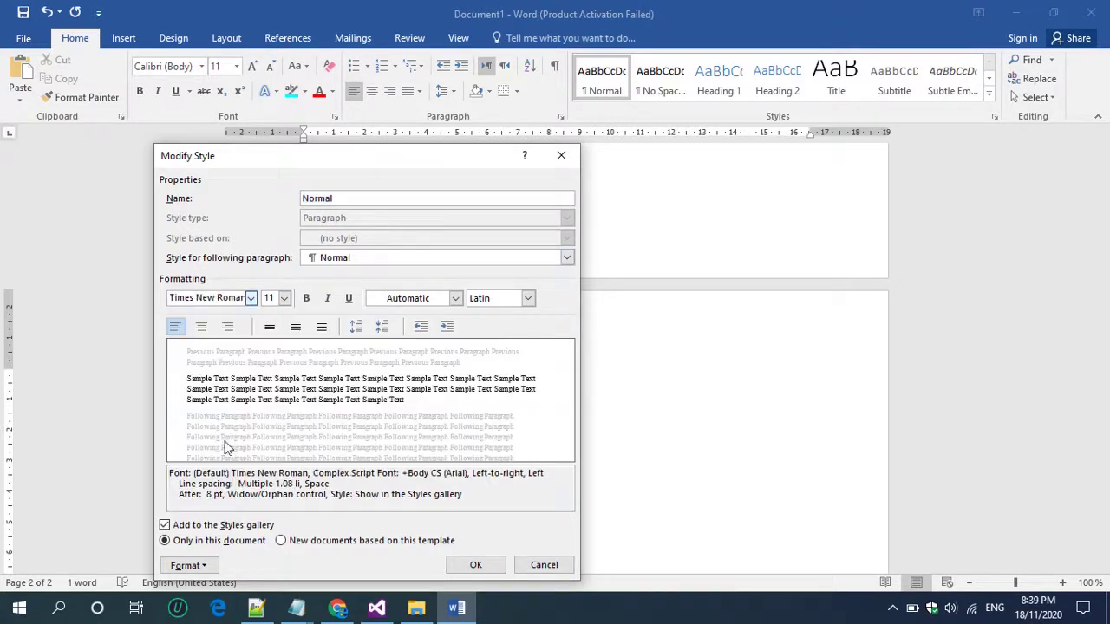
{"action": "left_click", "coordinate": [284, 298]}
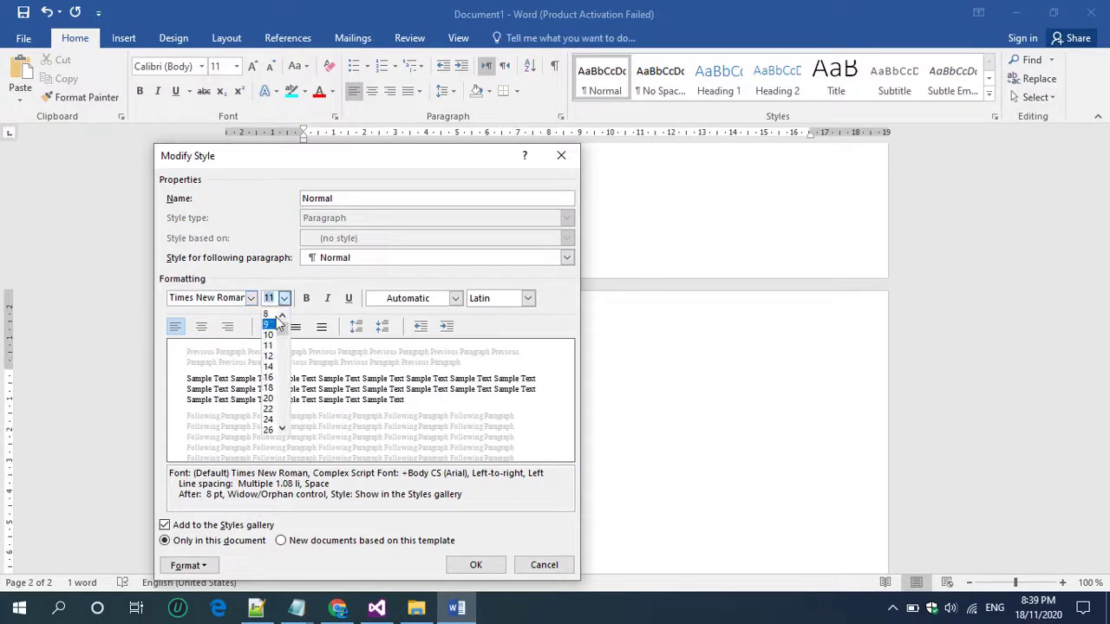
{"action": "left_click", "coordinate": [269, 364]}
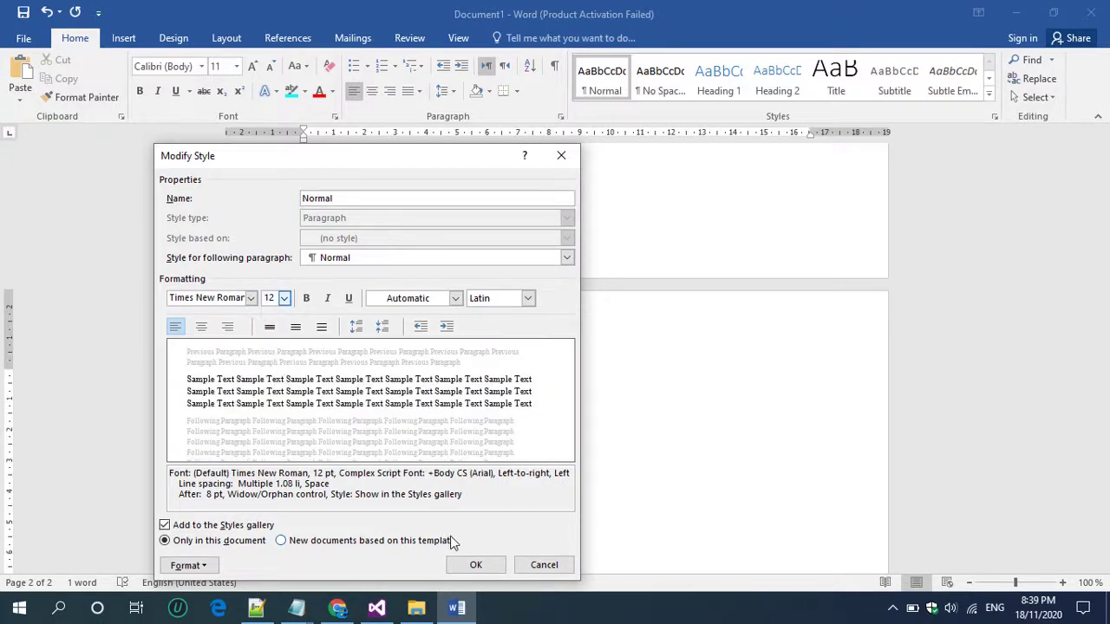
{"action": "left_click", "coordinate": [472, 565]}
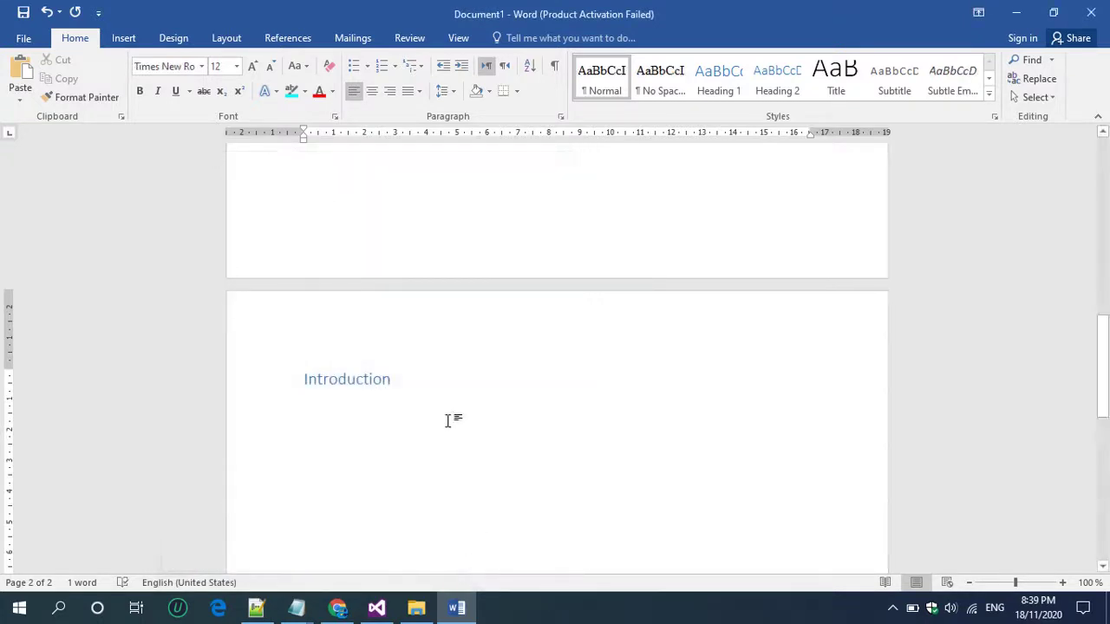
- Write about two lines of random filler text under the Introduction heading, starting with "Jdflka lkdsfj sdlfj dslf"
{"action": "type", "text": "Jdflka lkdsfj sdlfj dslf "}
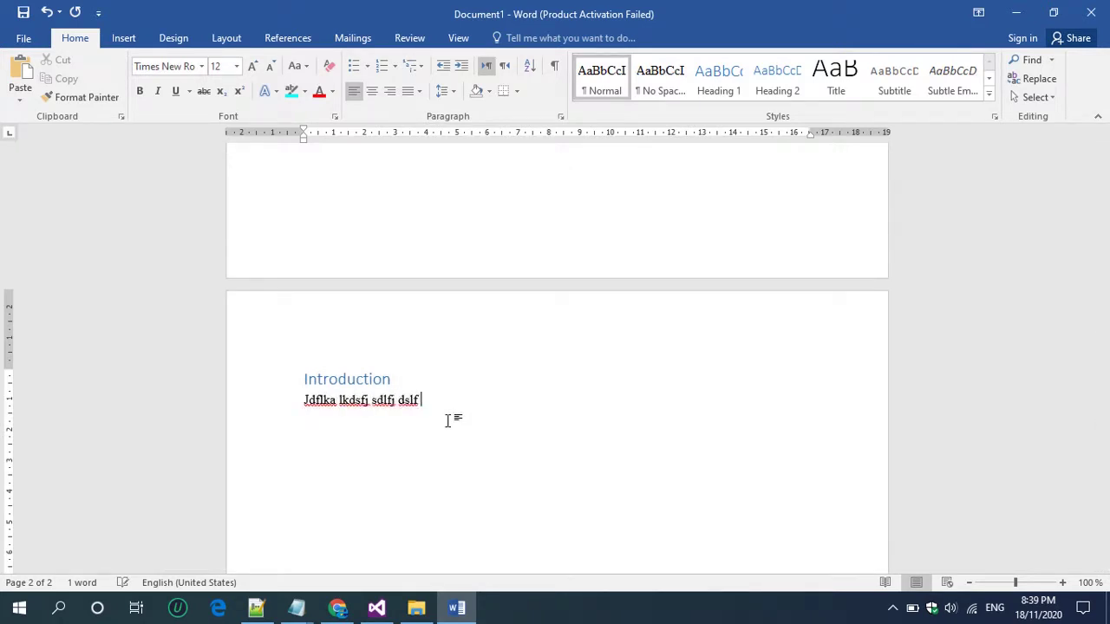
{"action": "type", "text": "lsdf lsd flsd flsdj flsdj flsdk flsd"}
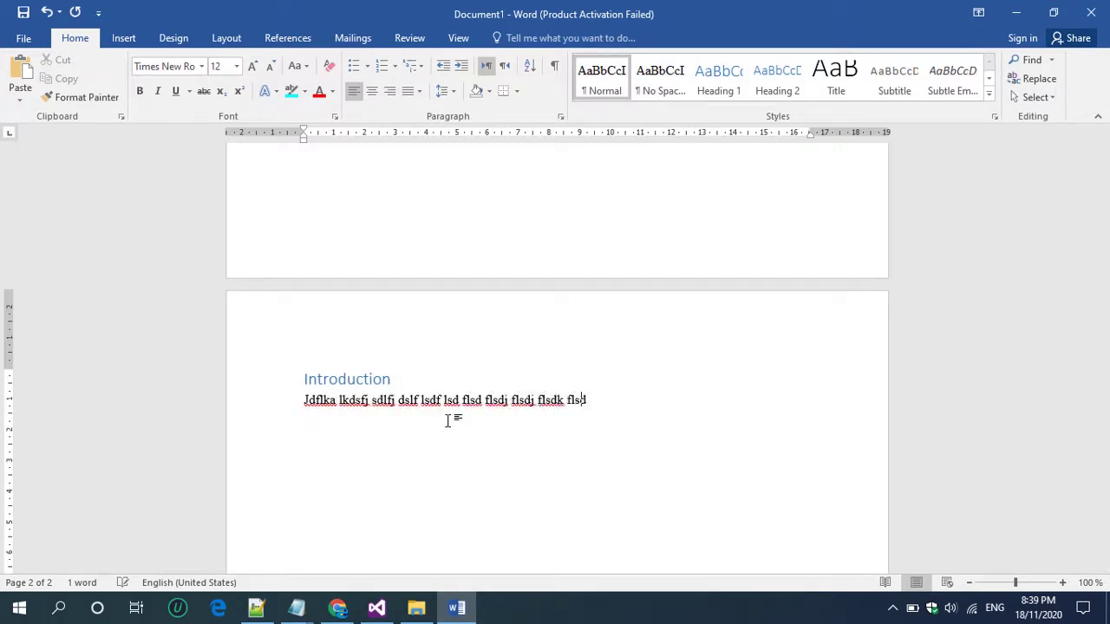
{"action": "type", "text": " fldsk fjlds flds fjldsjk fldsj flds"}
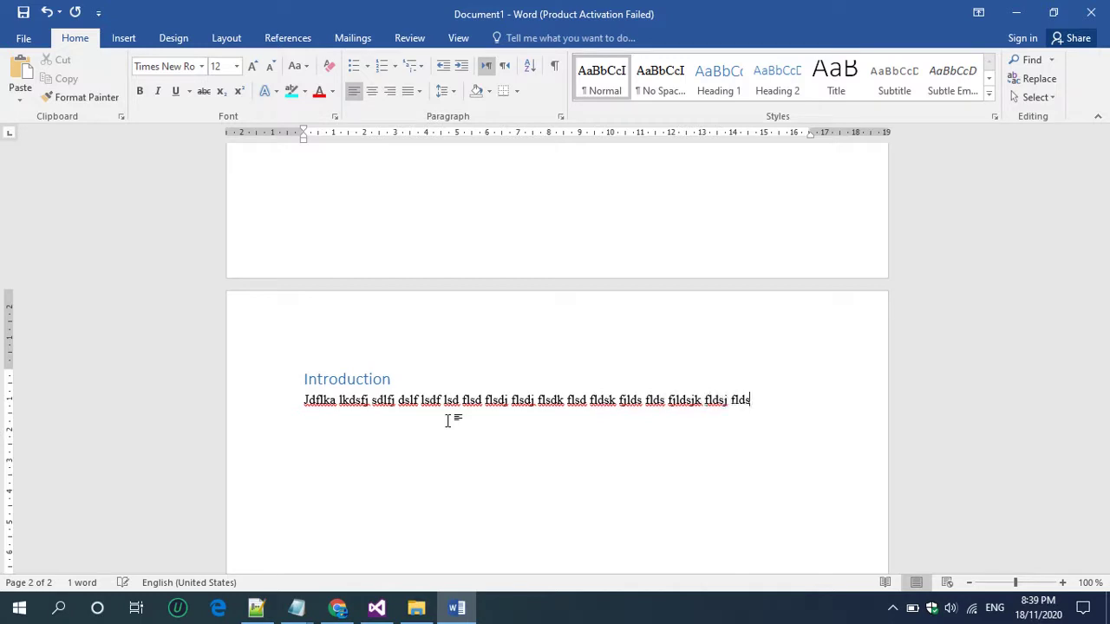
{"action": "type", "text": "kfj lsd fkjldsfk ldsk flsd fldsf lsd"}
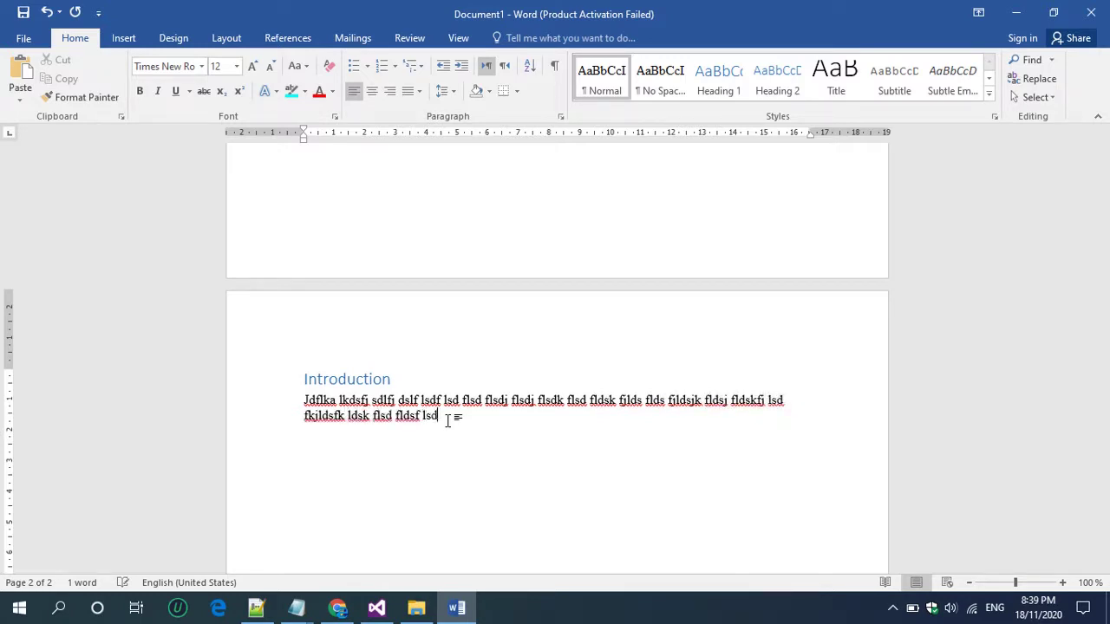
{"action": "type", "text": " fldskf ldsf ldsfk ldsf jldsf jldk f"}
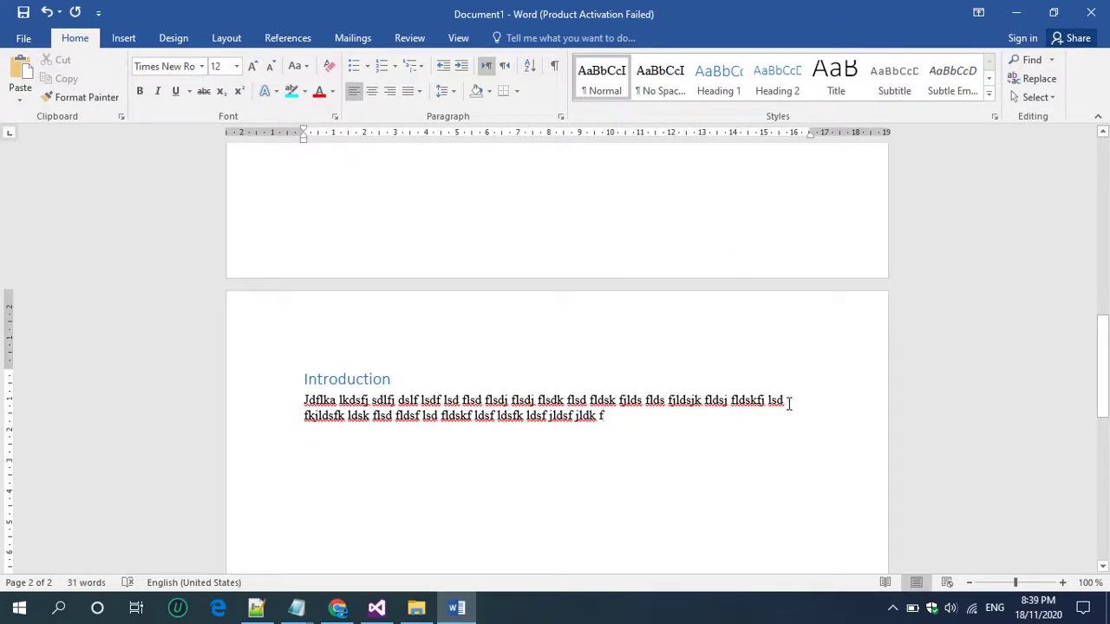
- Modify the Normal style's paragraph format to Justified alignment
{"action": "right_click", "coordinate": [605, 93]}
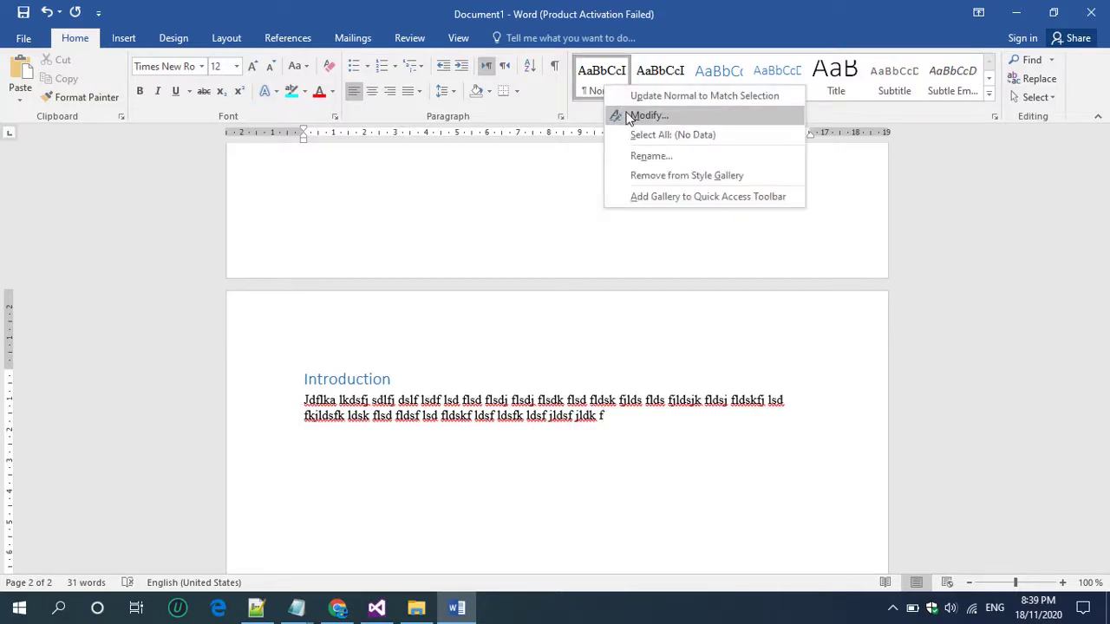
{"action": "left_click", "coordinate": [628, 116]}
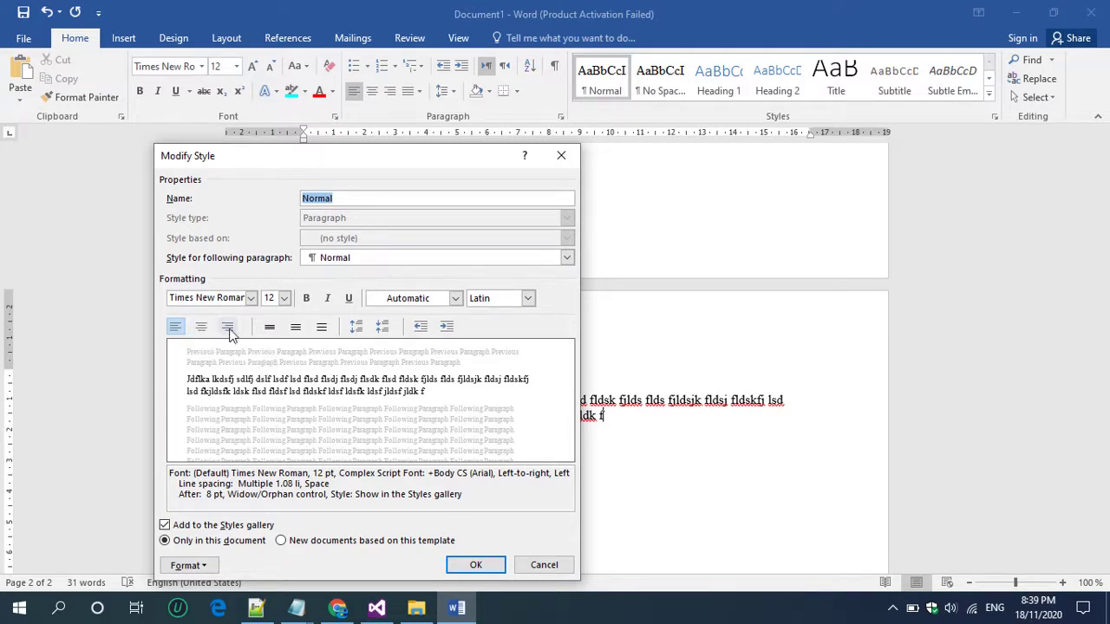
{"action": "left_click", "coordinate": [189, 565]}
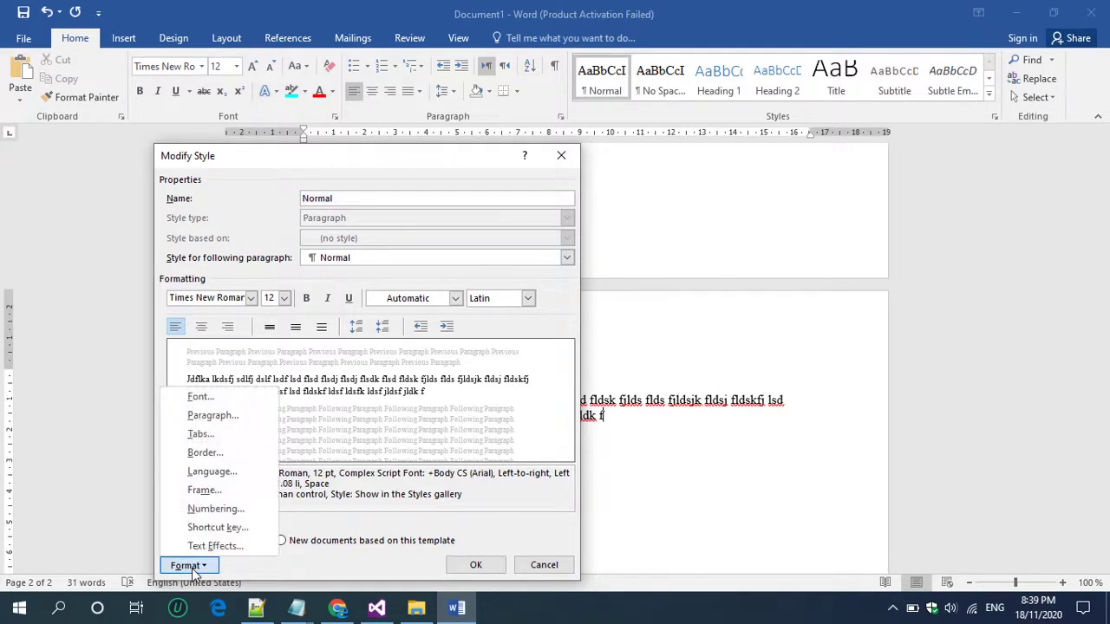
{"action": "left_click", "coordinate": [215, 417]}
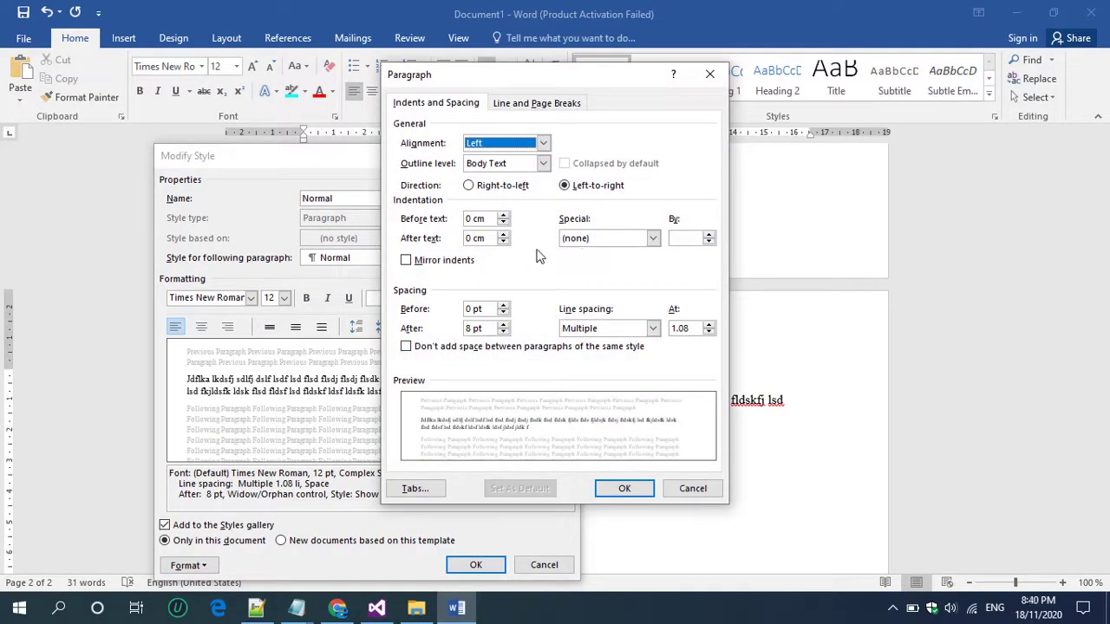
{"action": "left_click", "coordinate": [543, 143]}
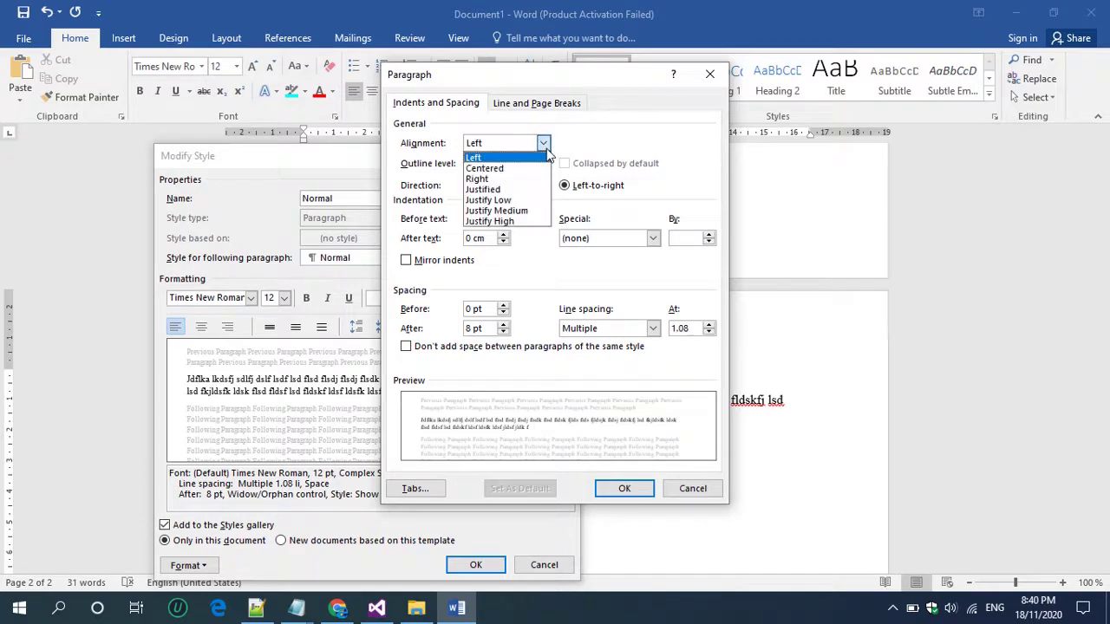
{"action": "left_click", "coordinate": [501, 189]}
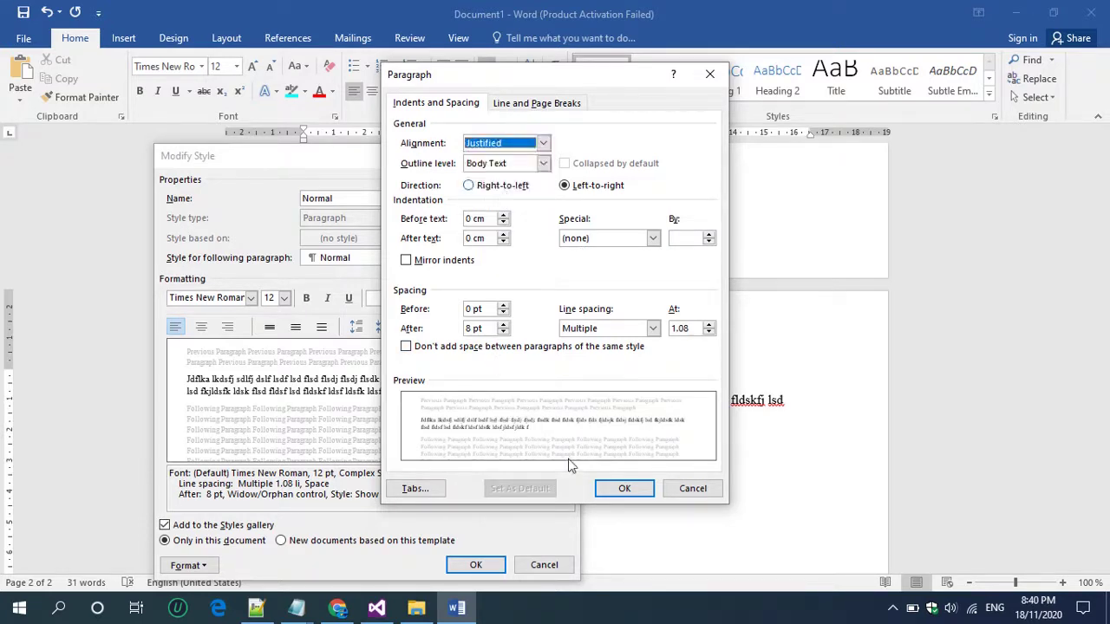
{"action": "left_click", "coordinate": [617, 489]}
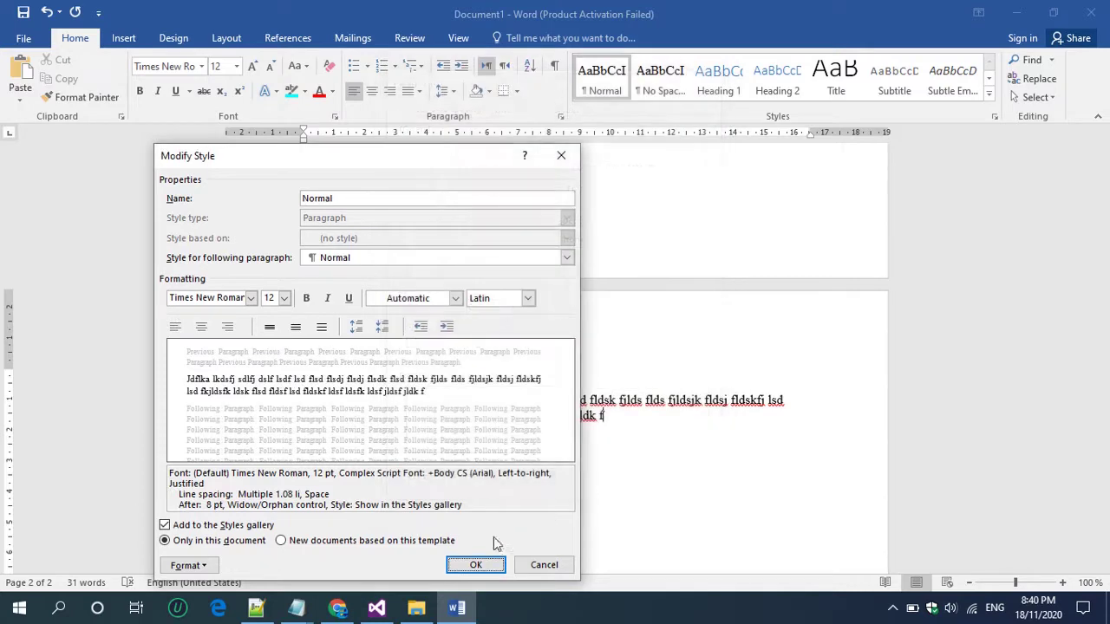
{"action": "left_click", "coordinate": [478, 565]}
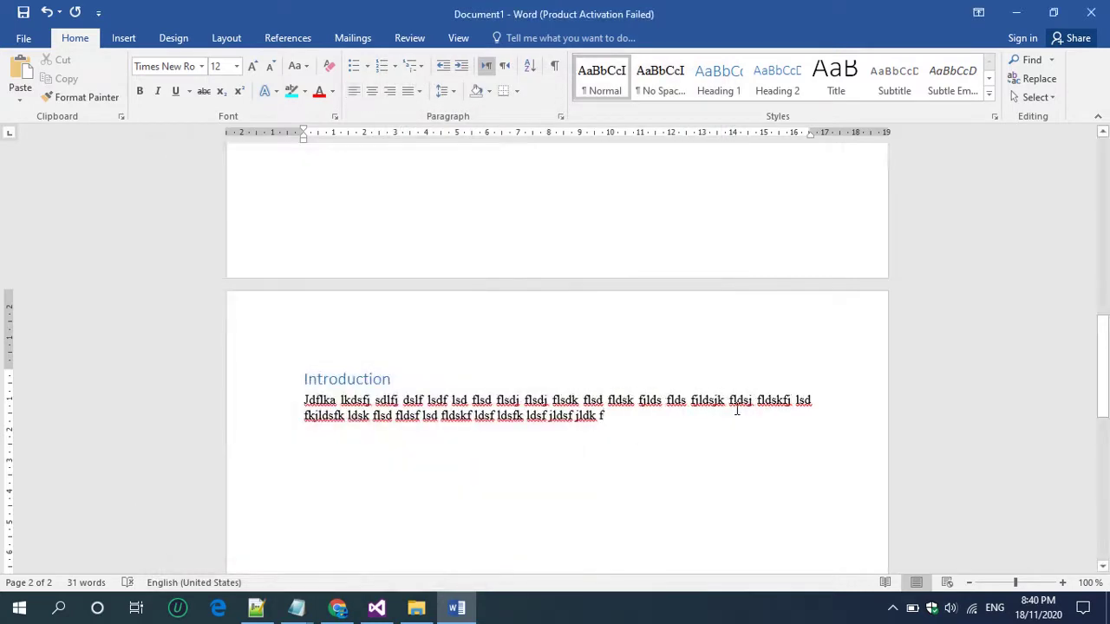
- Extend the Introduction paragraph with more random filler text until it runs onto a fourth line, ending with "fljdfsk"
{"action": "type", "text": "kljdsfsdlf dslf dslkf "}
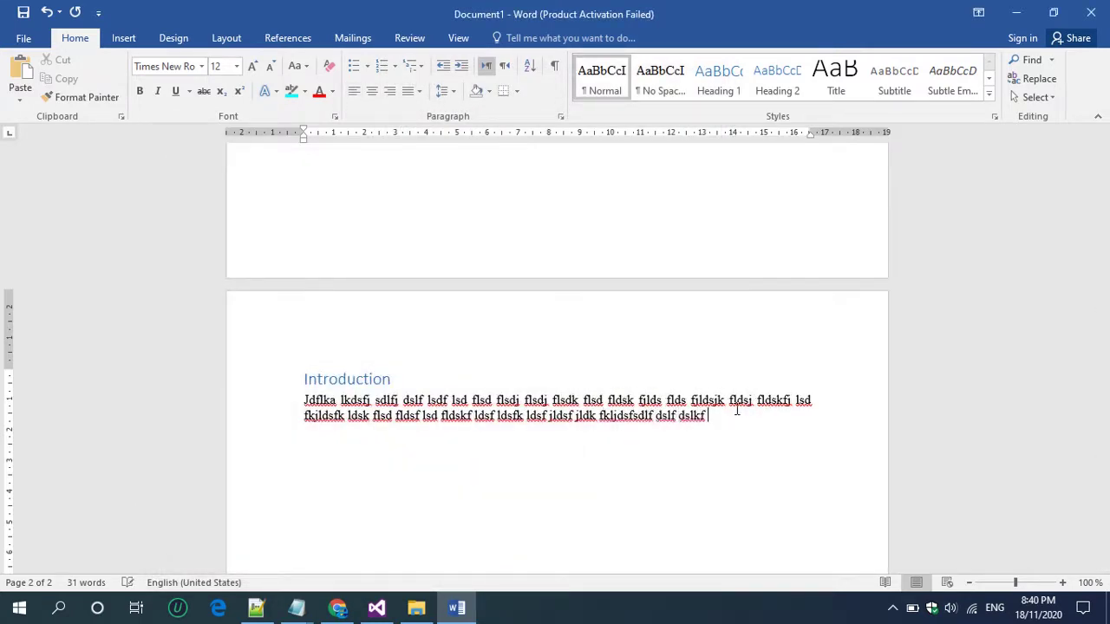
{"action": "type", "text": "ldsf lkdsjf ldsfj ldsjf ldsj fldsj flsdj fldsj"}
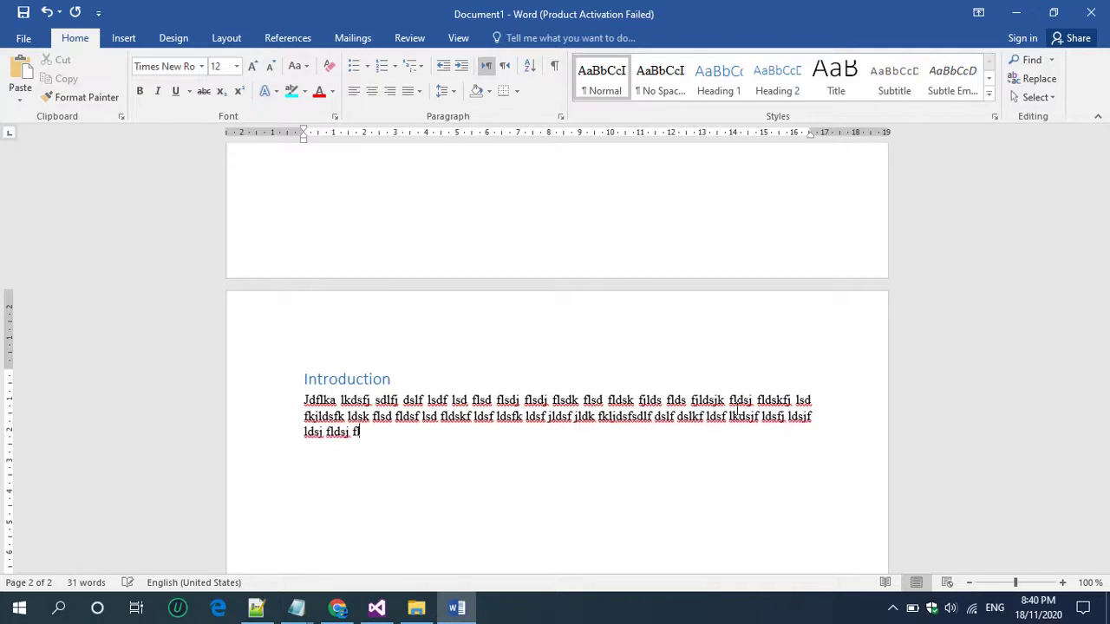
{"action": "type", "text": " fldsj flsdkj flkds flsdkj fl"}
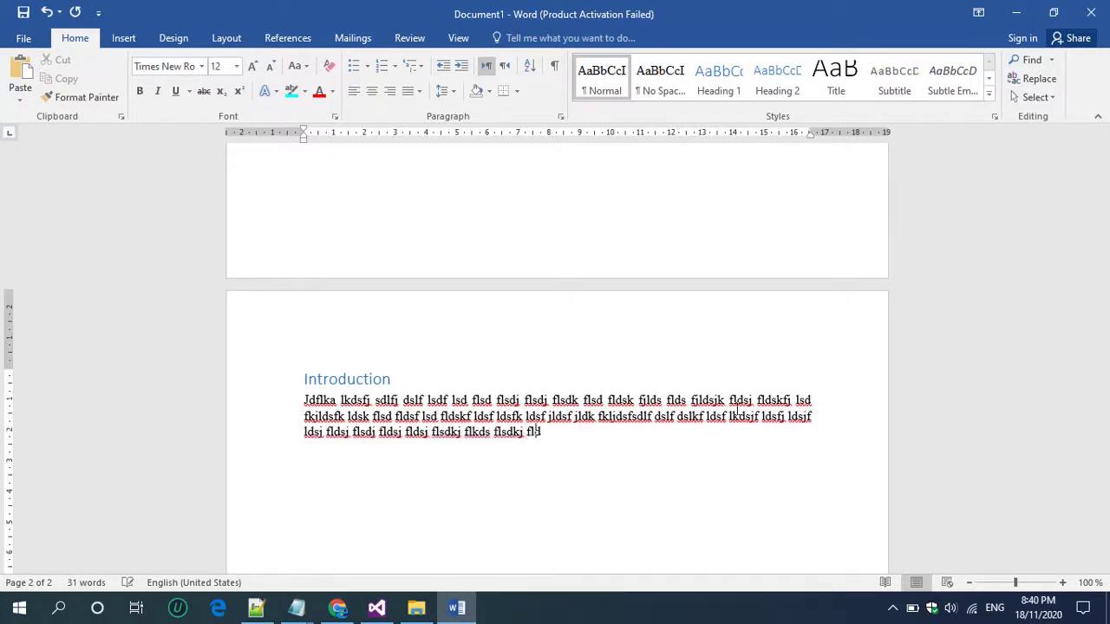
{"action": "type", "text": "dsk fldsk flsadkfj lsdk fldsk flds f"}
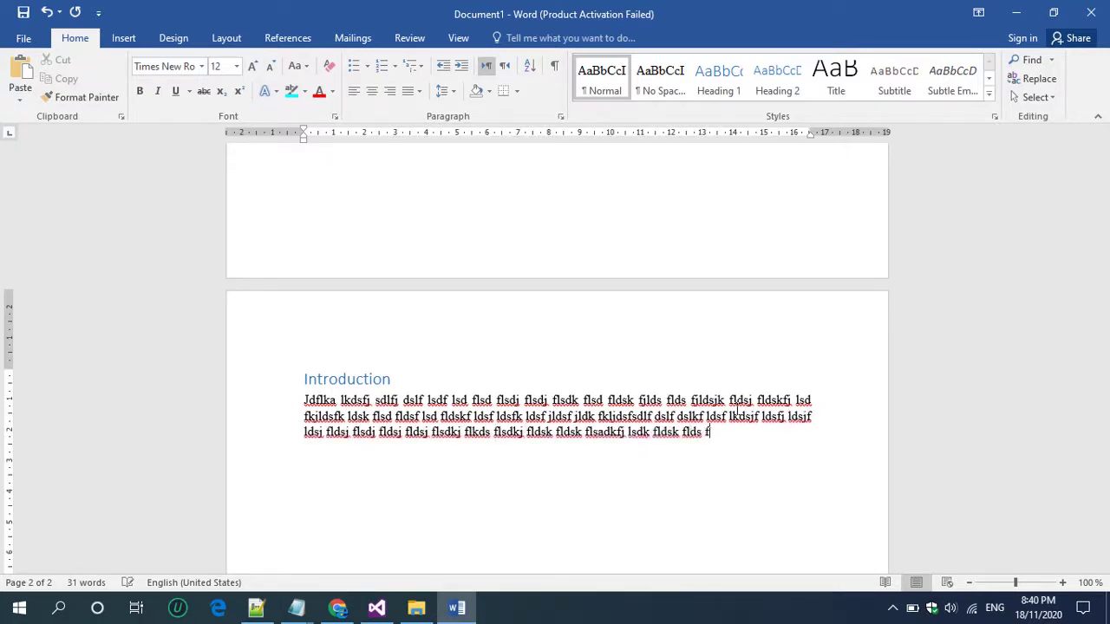
{"action": "type", "text": "ldskj flds fldskfj ldsf lds flds fljdfsk"}
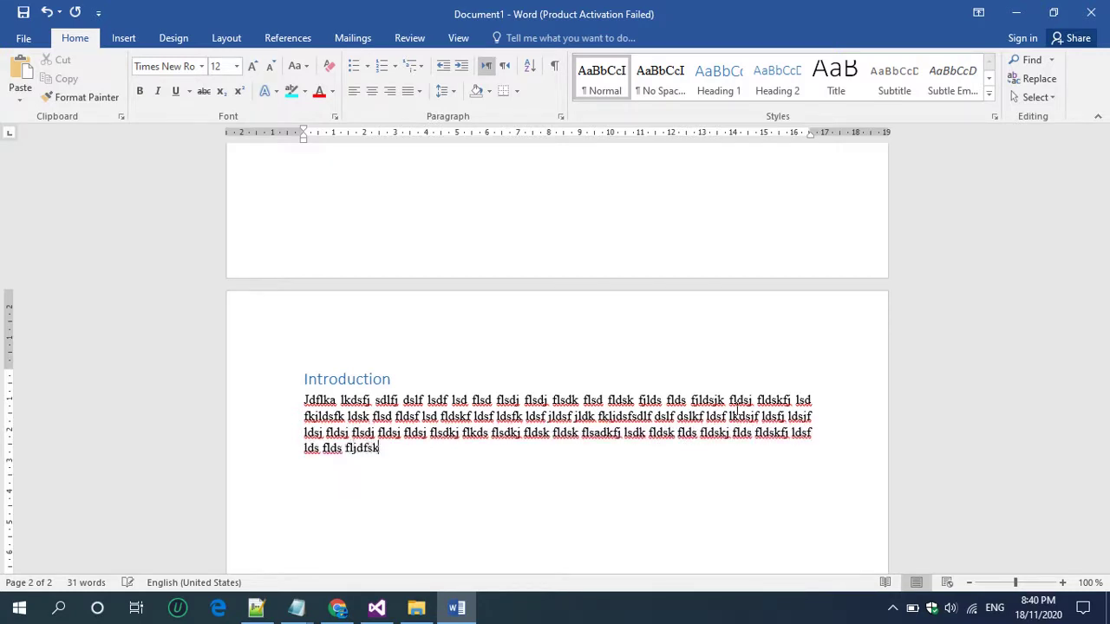
- Add a Heading 1 reading "Heading 1 first" below the Introduction paragraph, followed by the filler line "Kjdslfskdj flsdjf ldskj flsdj flsdj flskdlf sdlf"
{"action": "key", "text": "Return"}
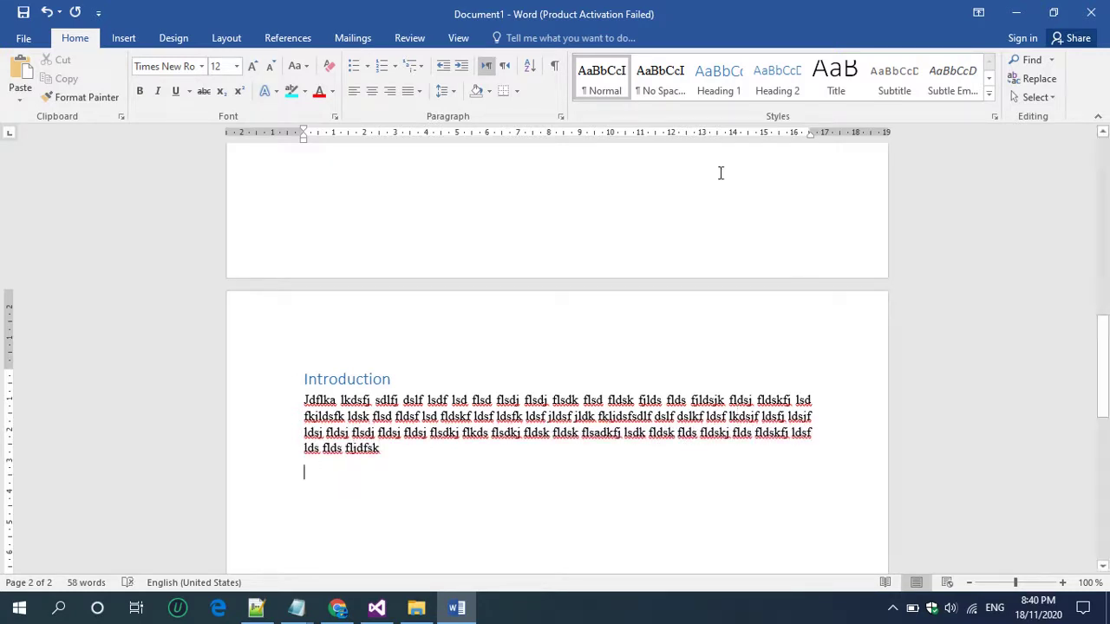
{"action": "left_click", "coordinate": [736, 69]}
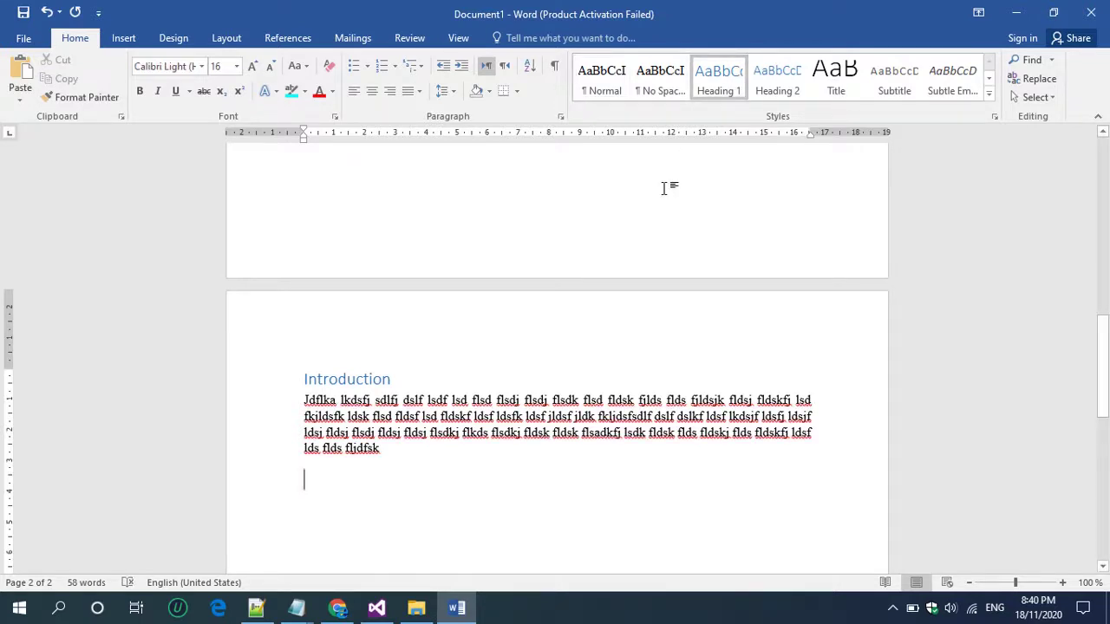
{"action": "type", "text": "Heading 1 "}
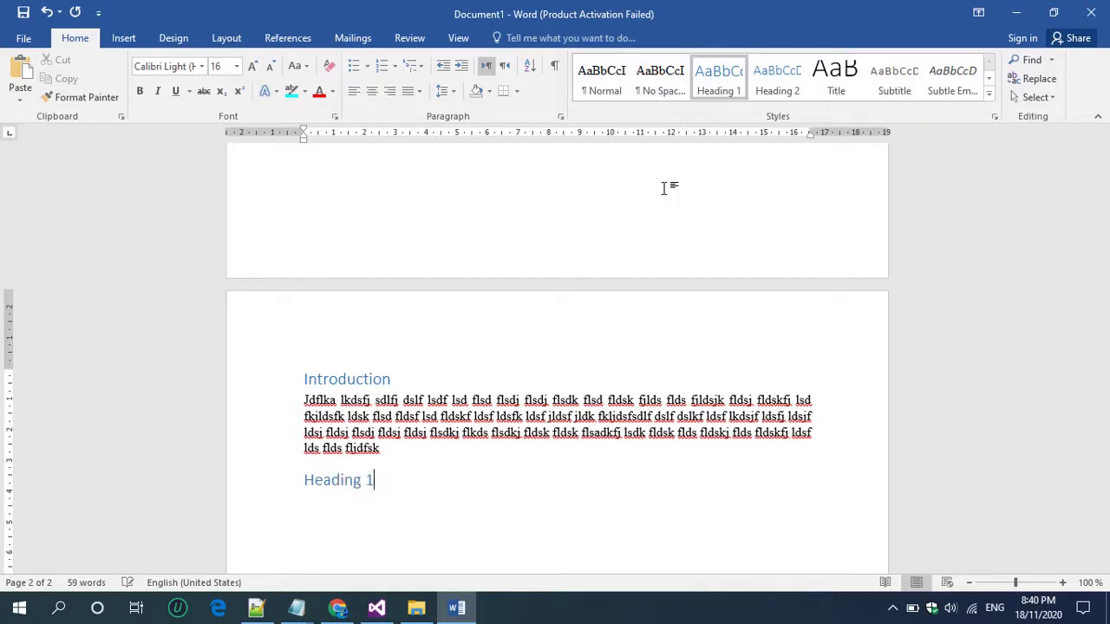
{"action": "type", "text": "first"}
{"action": "key", "text": "Return"}
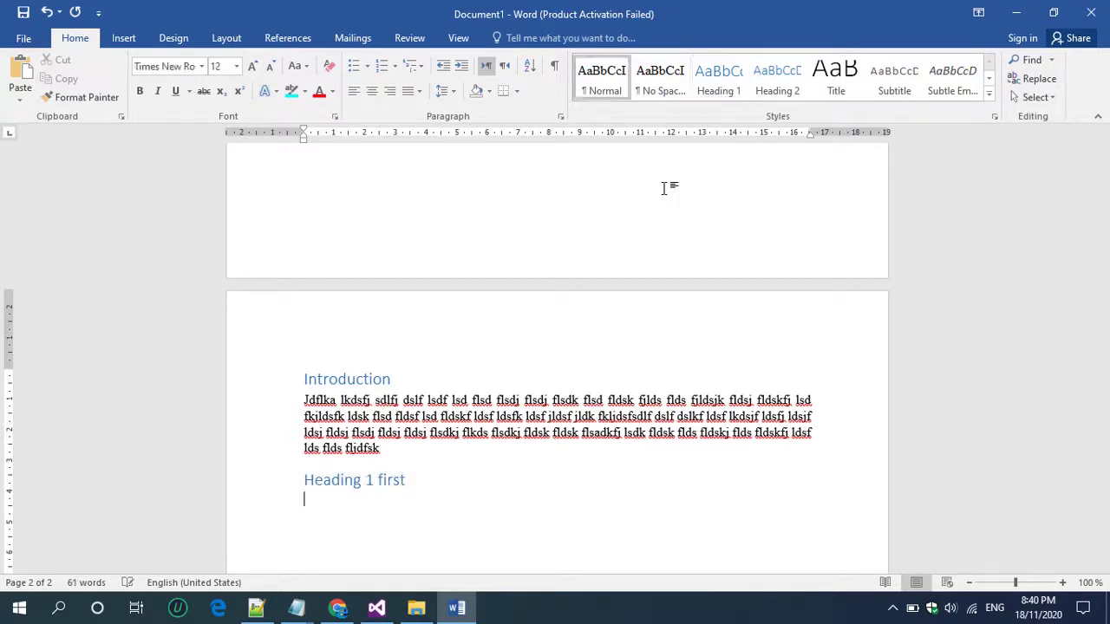
{"action": "type", "text": "Kjdslfskdj flsdjf ldskj flsdj flsdj flskdlf sdlf"}
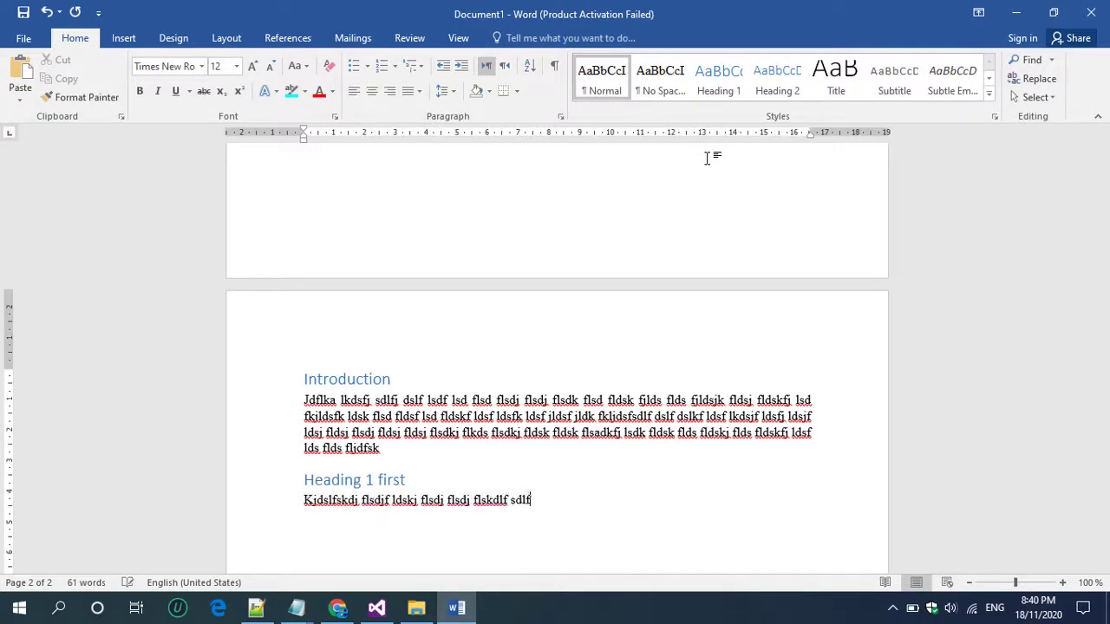
- Start a new paragraph in the Heading 2 style below the filler line under "Heading 1 first"
{"action": "key", "text": "Return"}
{"action": "left_click", "coordinate": [771, 96]}
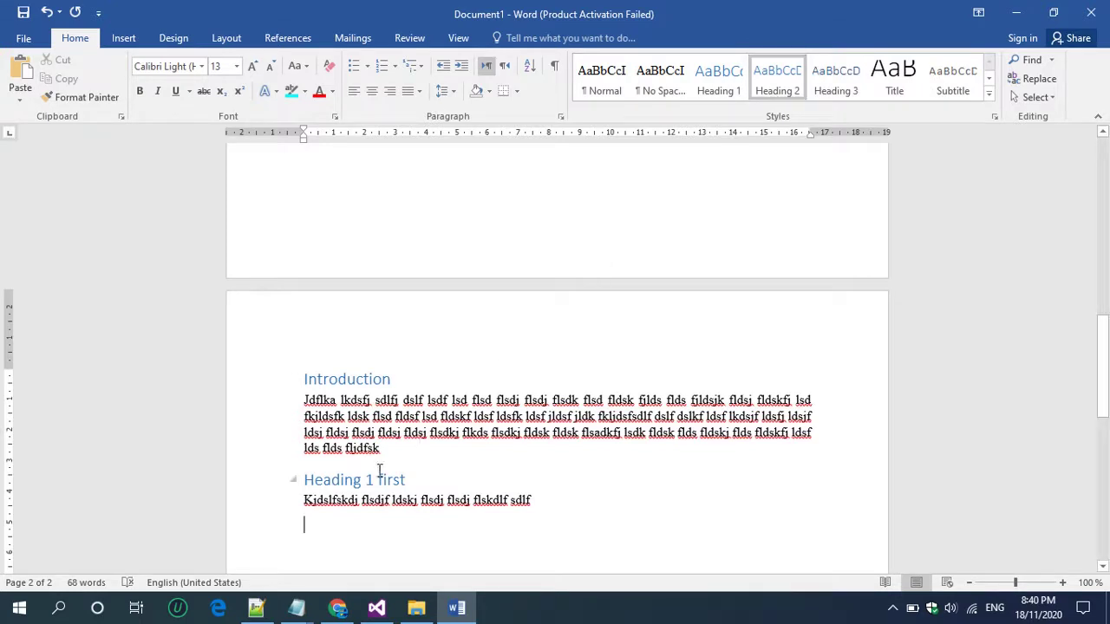
{"action": "scroll", "coordinate": [342, 522], "scroll_direction": "down", "scroll_amount": 2}
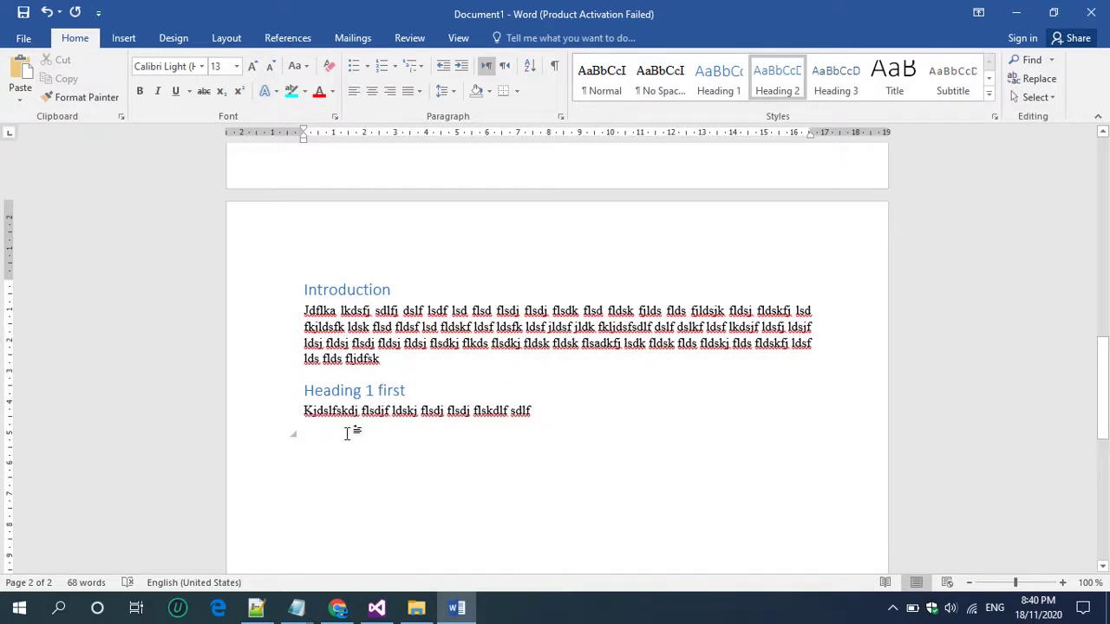
{"action": "type", "text": "Jlkldsfj"}
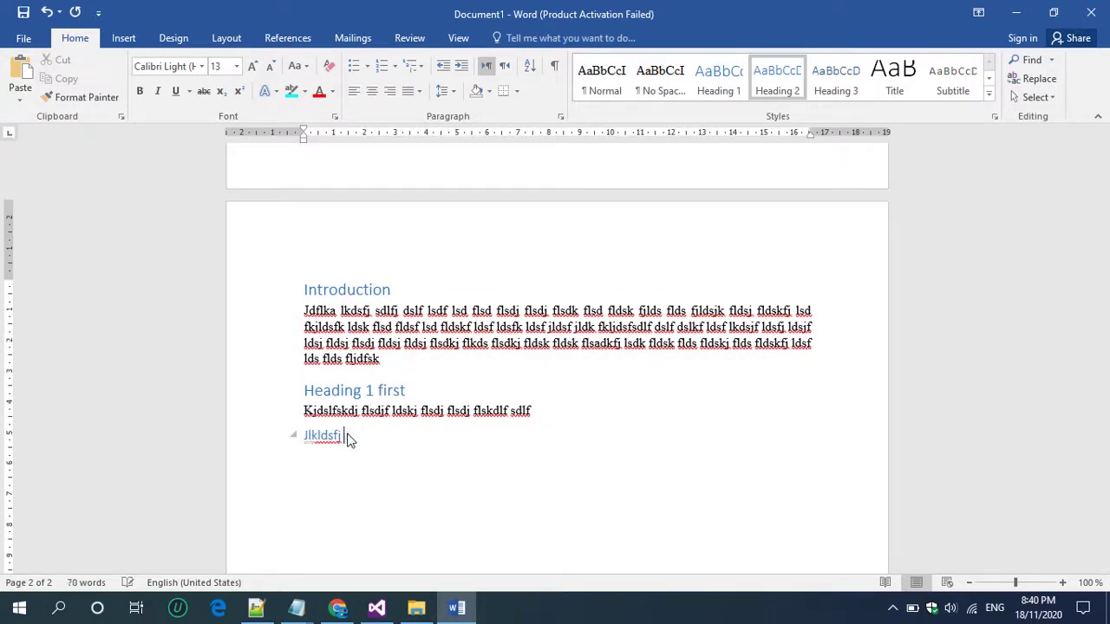
{"action": "key", "text": "BackSpace"}
{"action": "key", "text": "BackSpace"}
{"action": "key", "text": "BackSpace"}
{"action": "key", "text": "BackSpace"}
{"action": "key", "text": "BackSpace"}
{"action": "key", "text": "BackSpace"}
{"action": "key", "text": "BackSpace"}
{"action": "key", "text": "BackSpace"}
- Enter "Heading 2 first" as the Heading 2 text and write one line of filler beneath it, starting with "Sdflkjdslf dslfjk ldsfkj"
{"action": "type", "text": "Heading 2 first"}
{"action": "key", "text": "Return"}
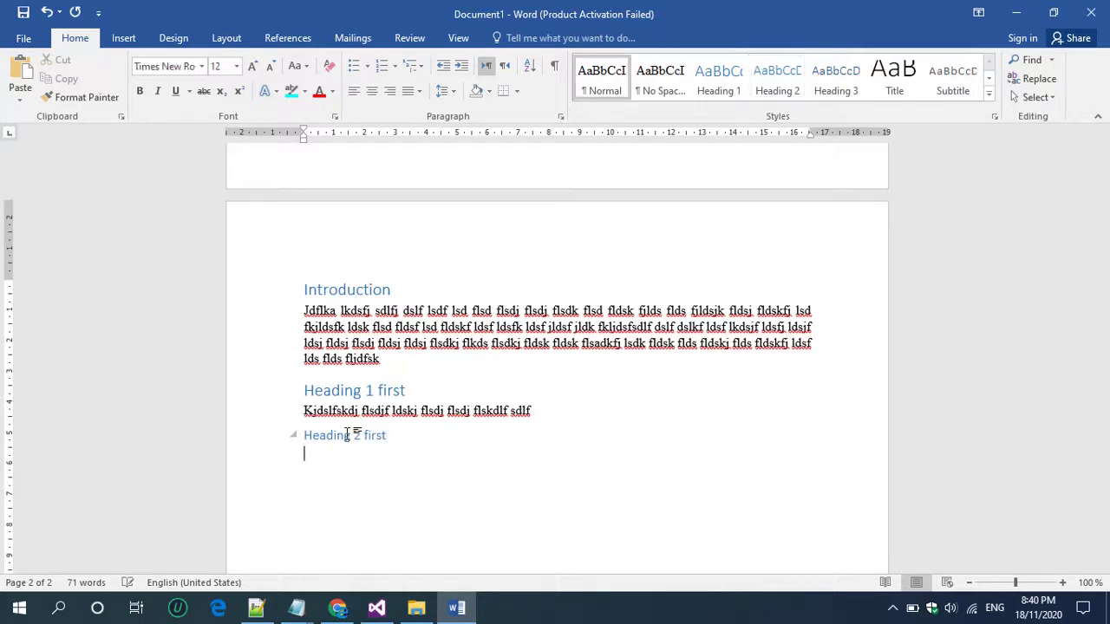
{"action": "type", "text": "sdflkjdslf dslfjk ldsfx"}
{"action": "type", "text": "j ldskf "}
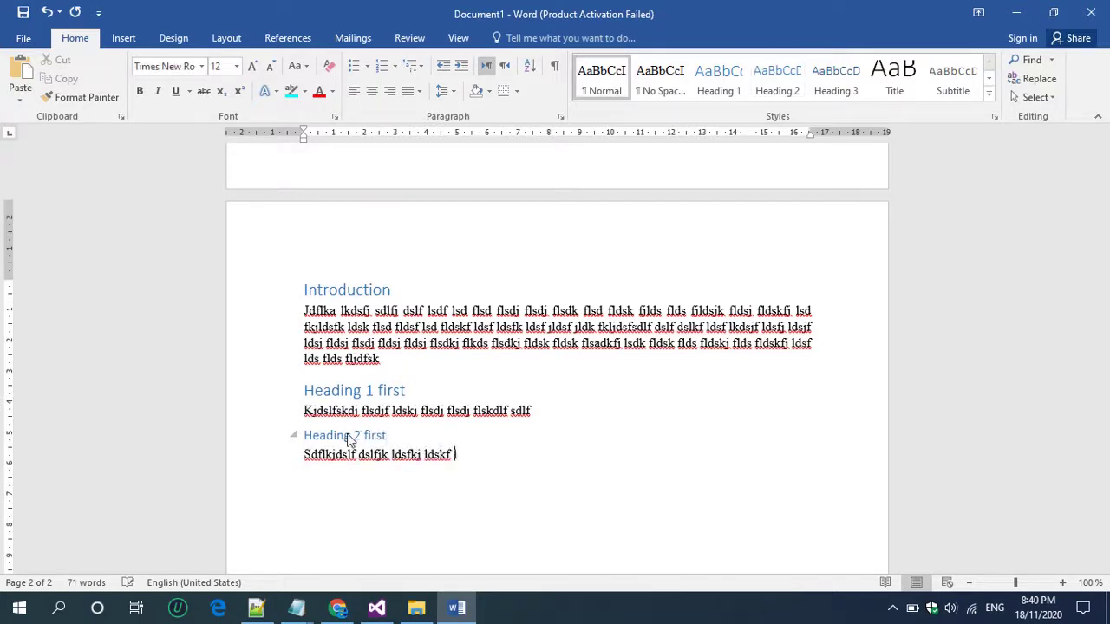
{"action": "type", "text": "ldsfkj ldsfj lsd flsdkf ldskj fldsk flsdk fjlsd fjlds f"}
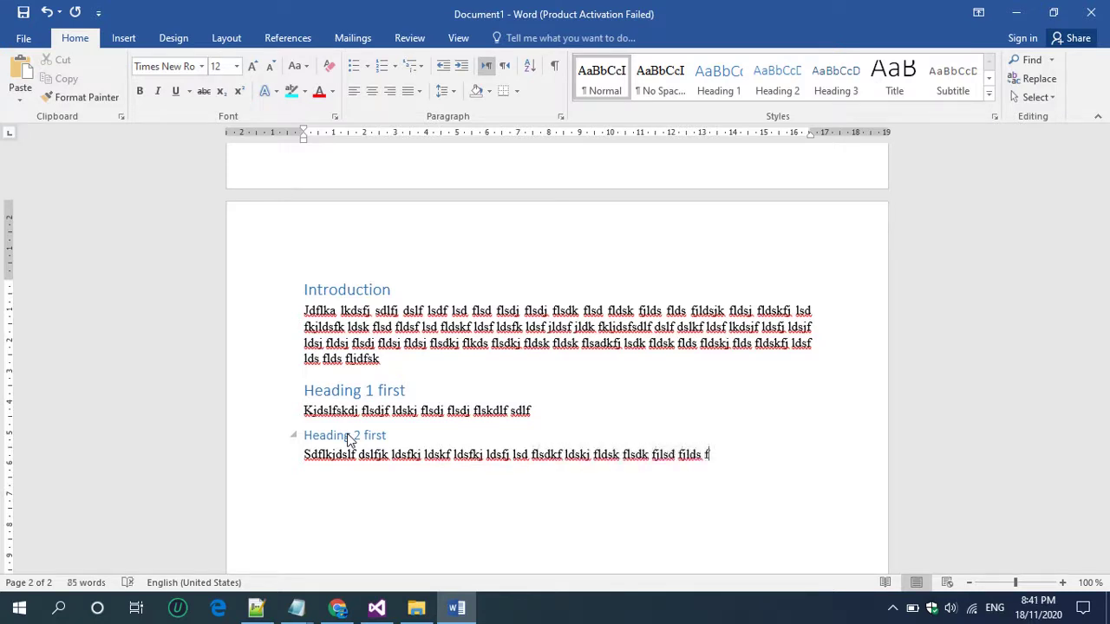
- After a blank line, add a Heading 3 reading "Heading 3 first" with the filler text "Jdskfjldskf sldkfj ldsfjk lds flsdk fldsk fldsf" beneath it
{"action": "key", "text": "Return"}
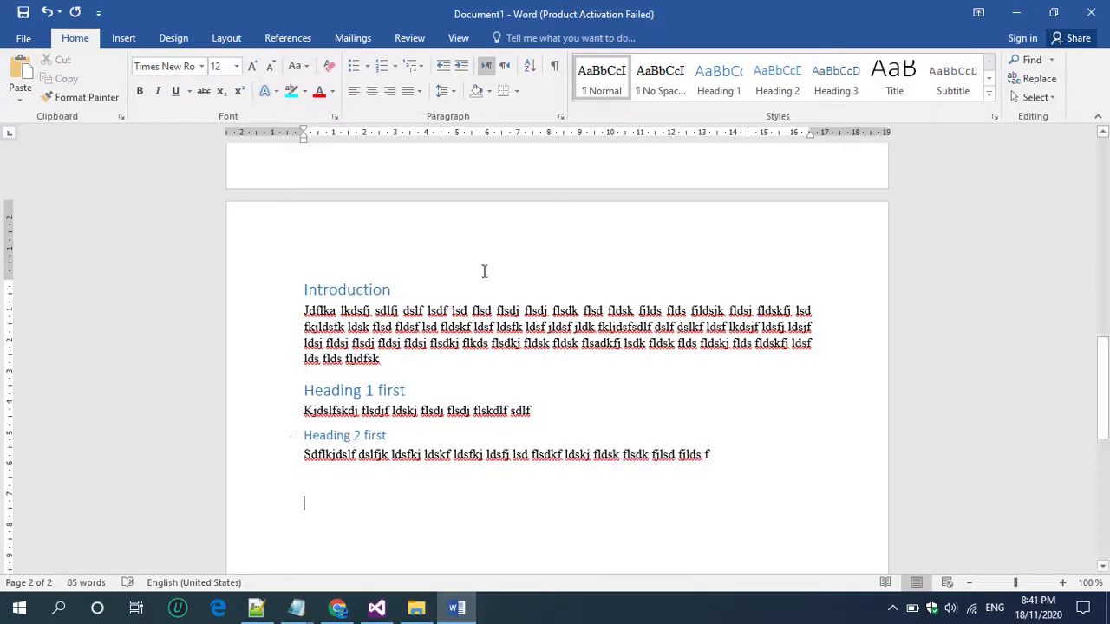
{"action": "left_click", "coordinate": [836, 79]}
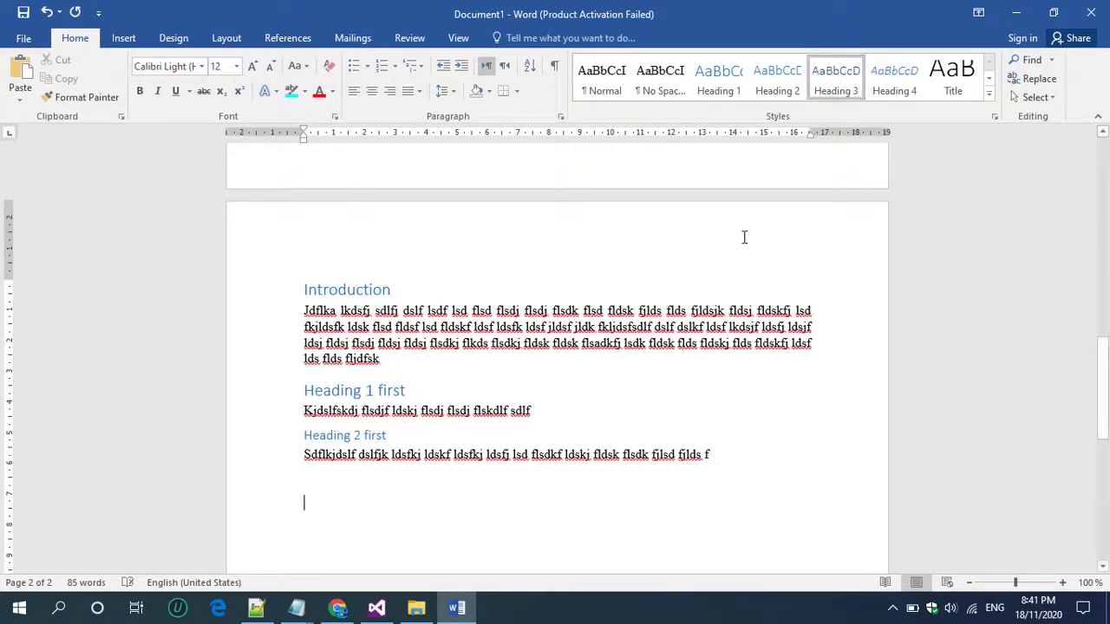
{"action": "type", "text": "H"}
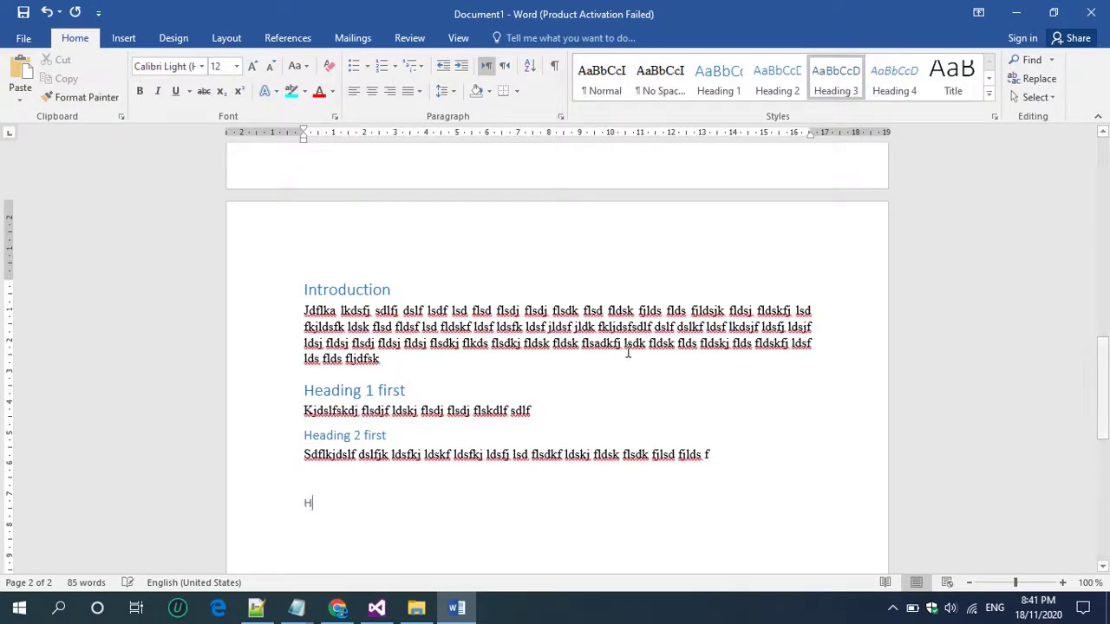
{"action": "type", "text": "eading 3 first"}
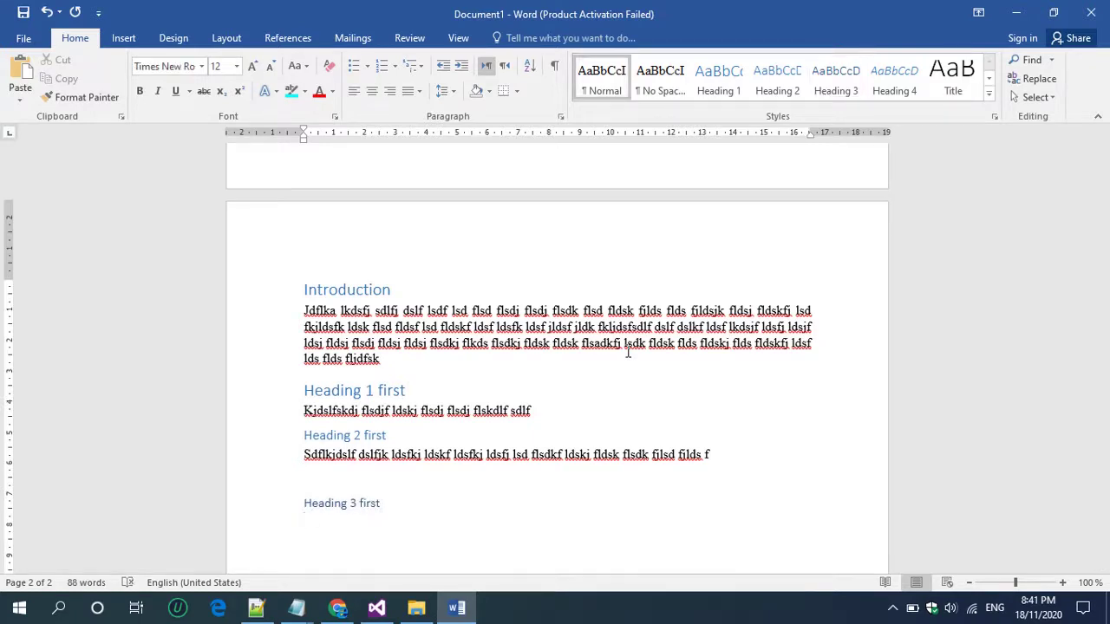
{"action": "scroll", "coordinate": [503, 515], "scroll_direction": "down", "scroll_amount": 3}
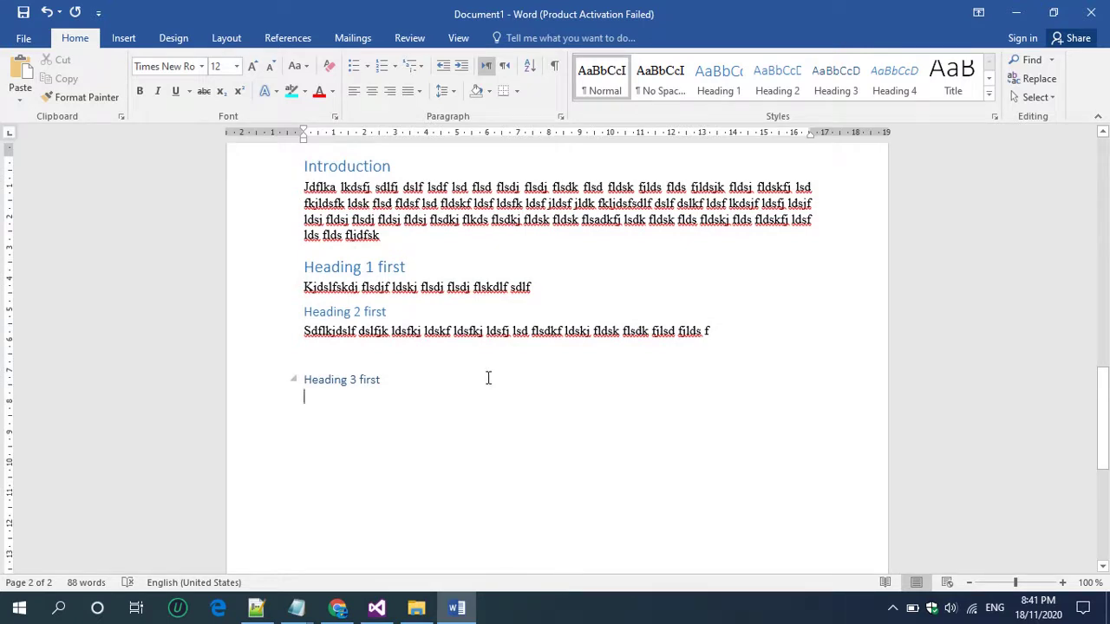
{"action": "type", "text": "Jdskfjldskf sldkfj ldsfjk lds flsd"}
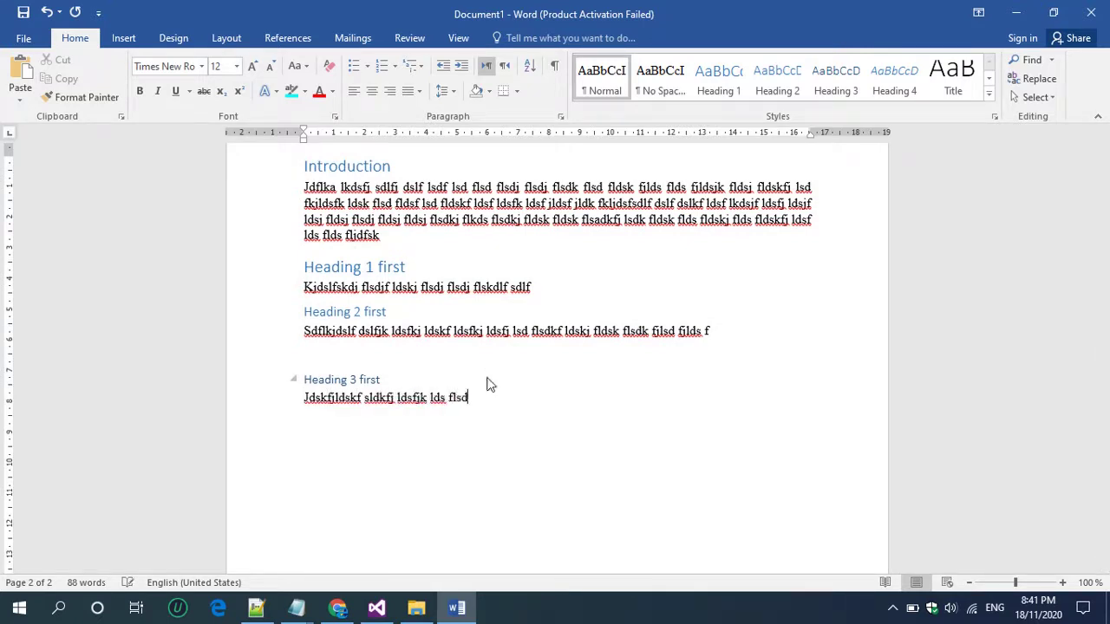
{"action": "type", "text": "k fldsk fldsf"}
- Insert a Clustered Column chart with its default data after a blank line below the Heading 3 text
{"action": "key", "text": "Return"}
{"action": "key", "text": "Return"}
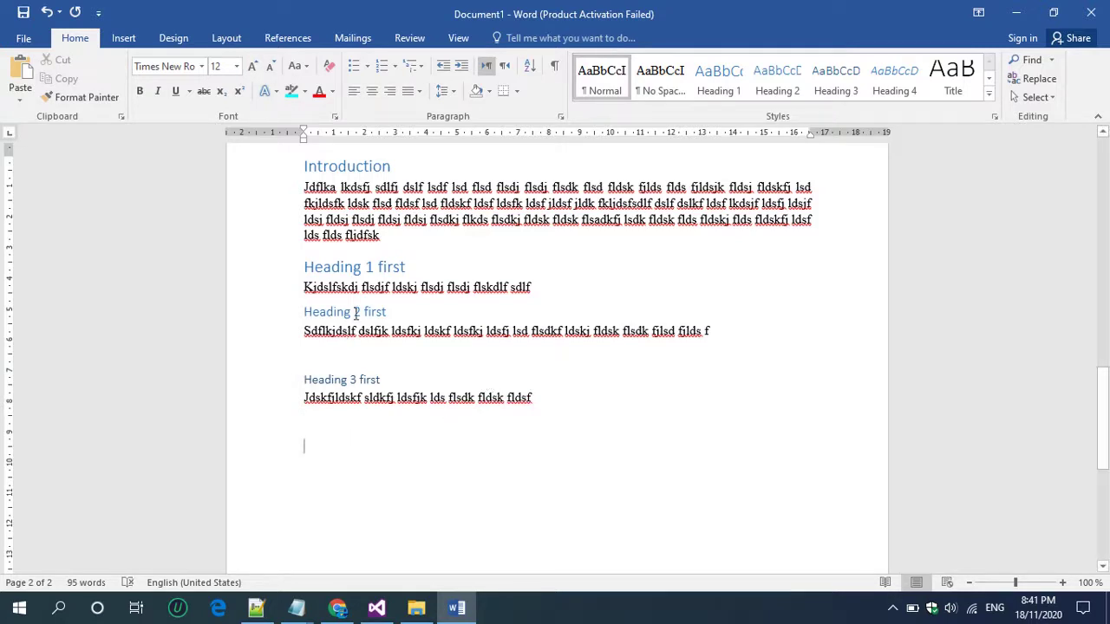
{"action": "left_click", "coordinate": [123, 38]}
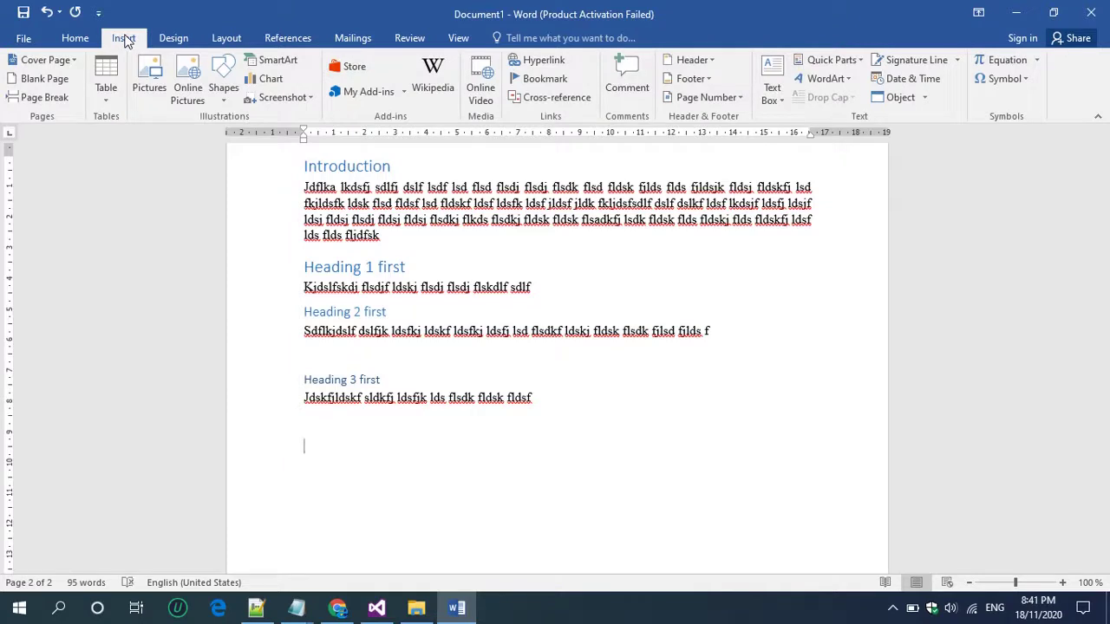
{"action": "left_click", "coordinate": [254, 80]}
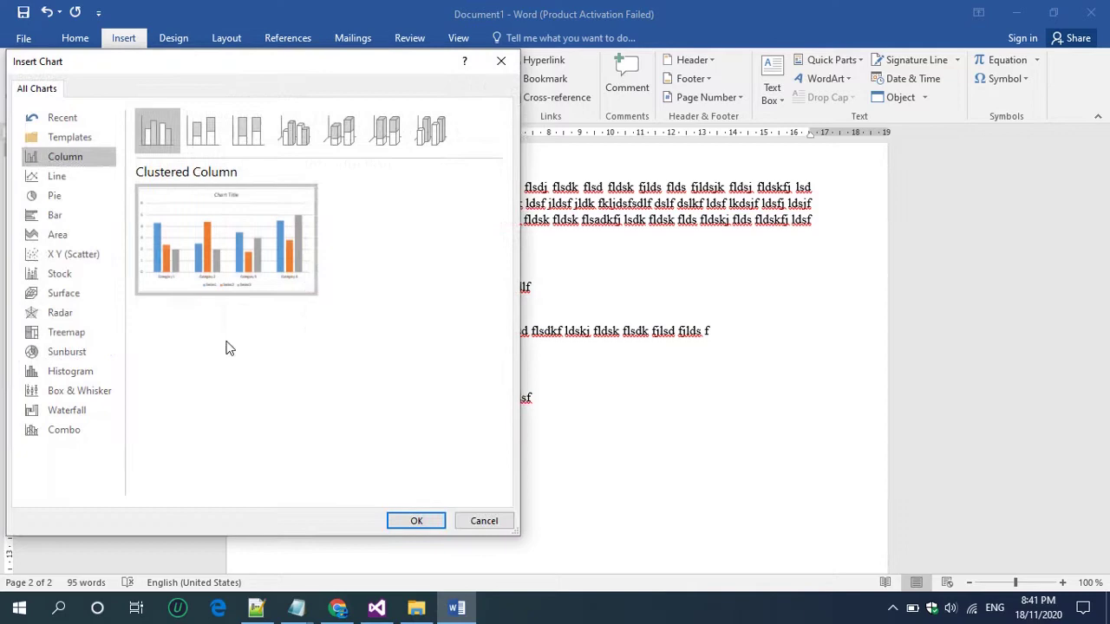
{"action": "left_click", "coordinate": [405, 522]}
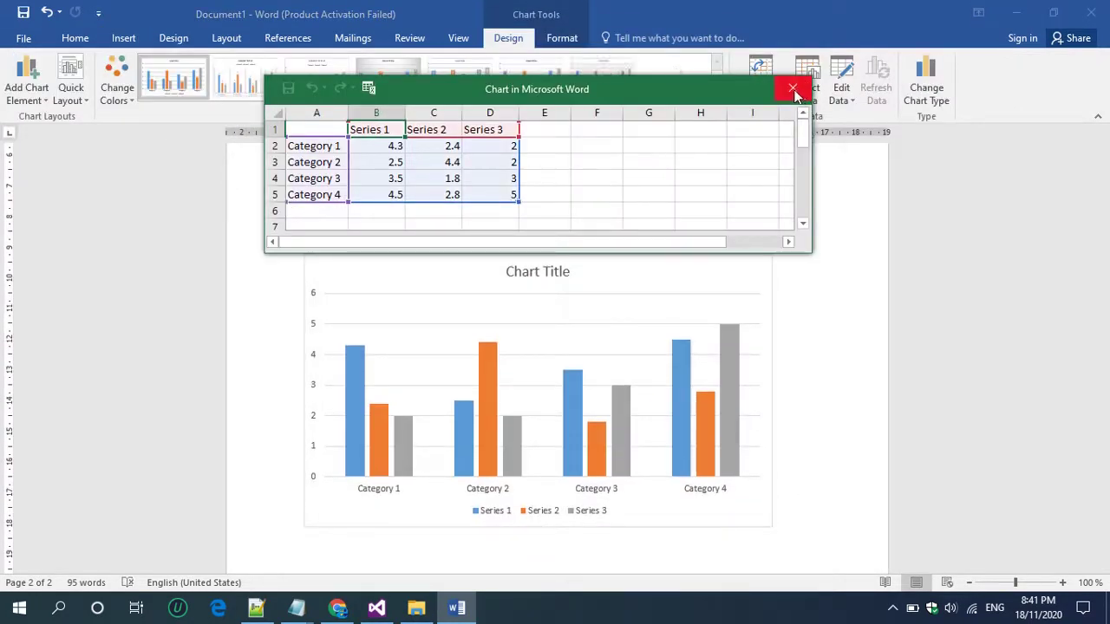
{"action": "left_click", "coordinate": [793, 88]}
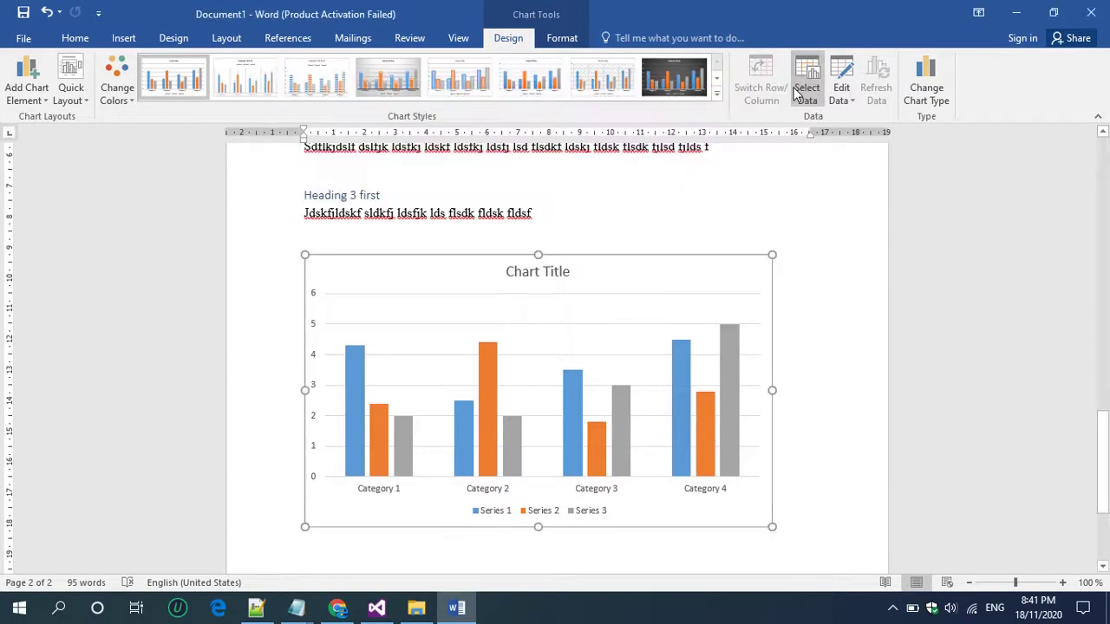
- Insert a caption with the Figure label on a new line below the chart, reading "Figure 1: Graph chart for monthly expenses"
{"action": "left_click", "coordinate": [806, 448]}
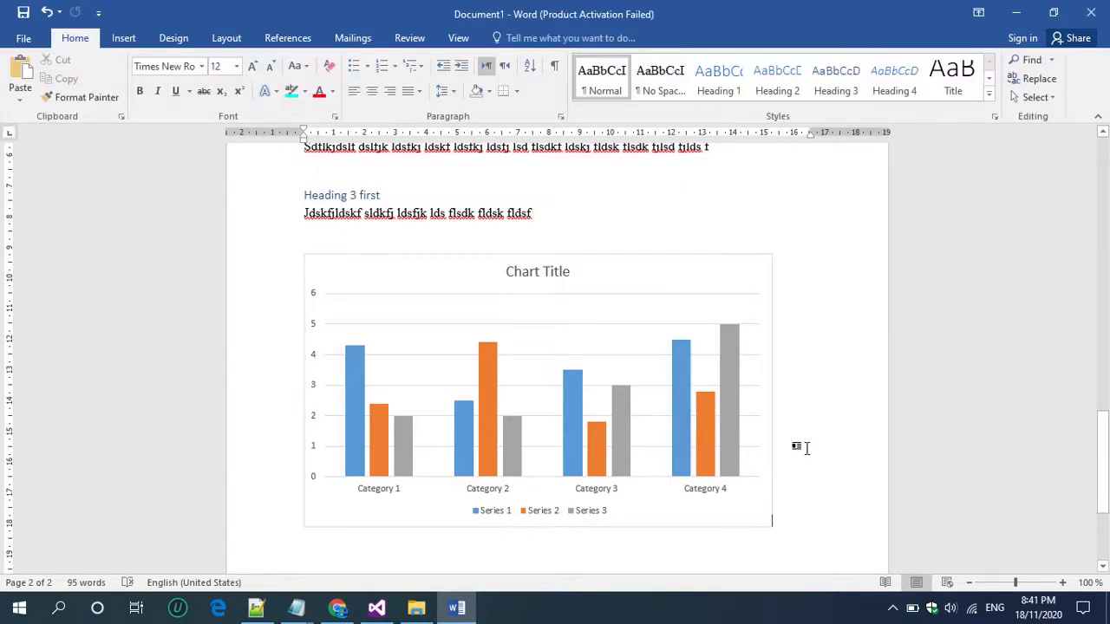
{"action": "key", "text": "Return"}
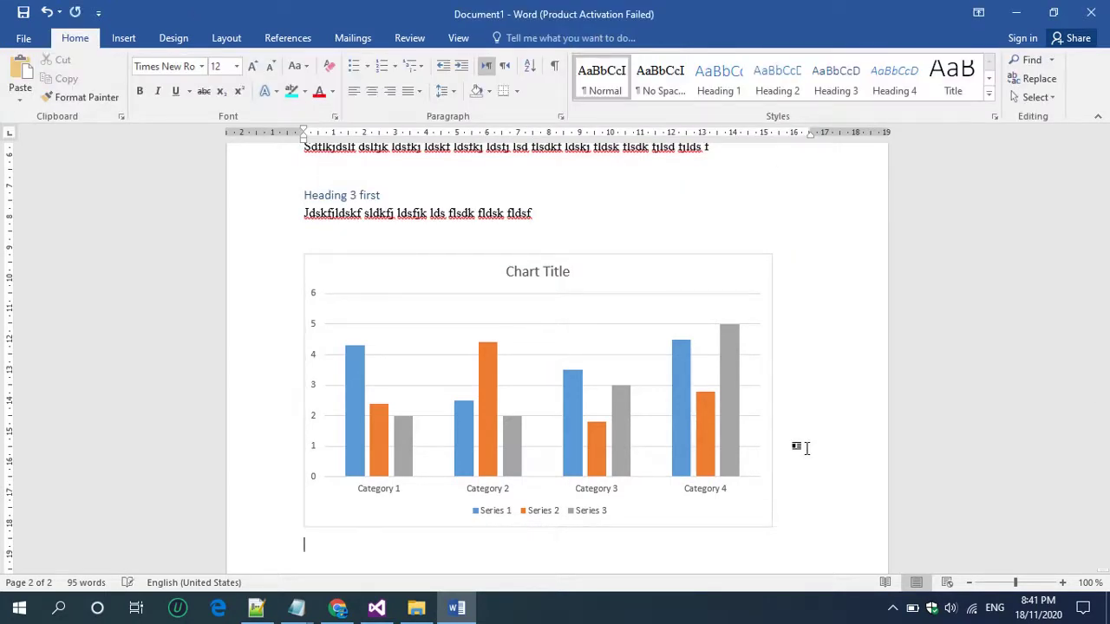
{"action": "scroll", "coordinate": [805, 447], "scroll_direction": "down", "scroll_amount": 4}
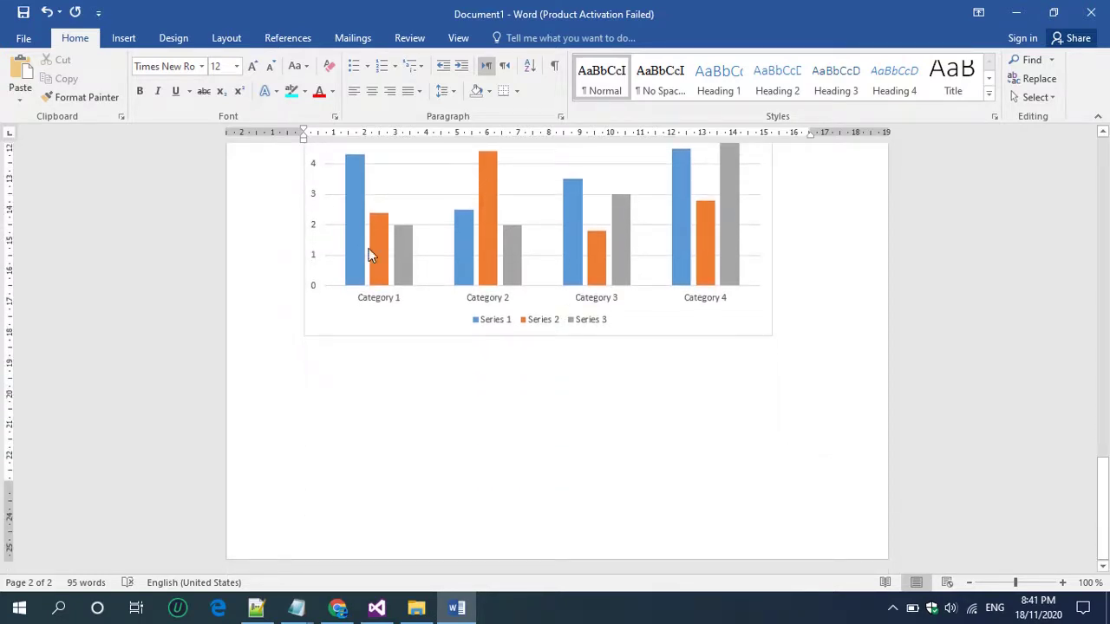
{"action": "left_click", "coordinate": [288, 39]}
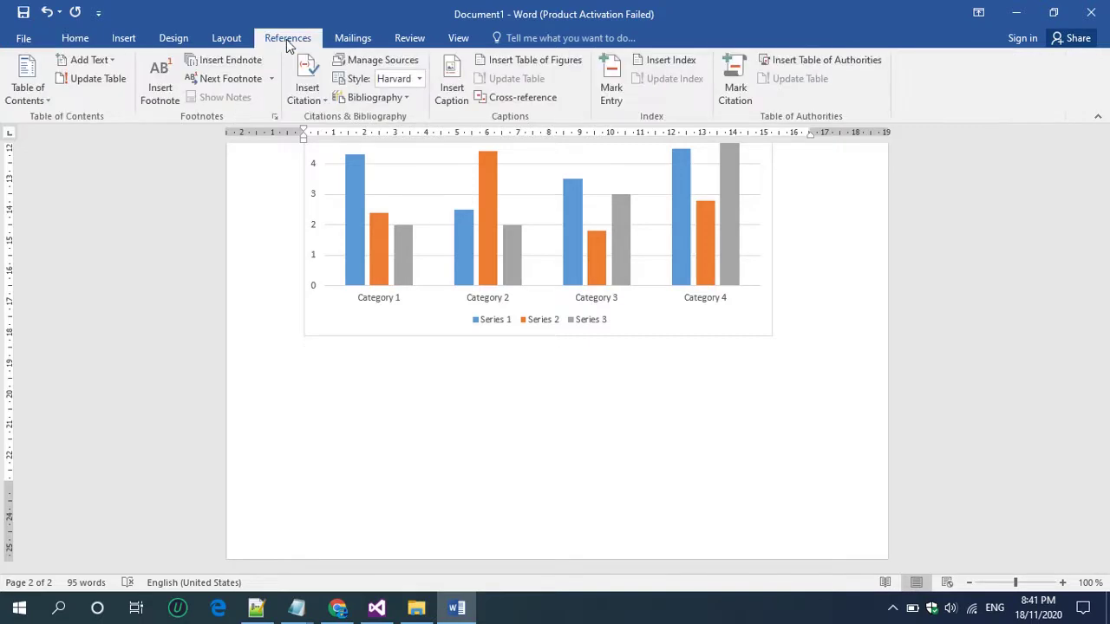
{"action": "left_click", "coordinate": [452, 95]}
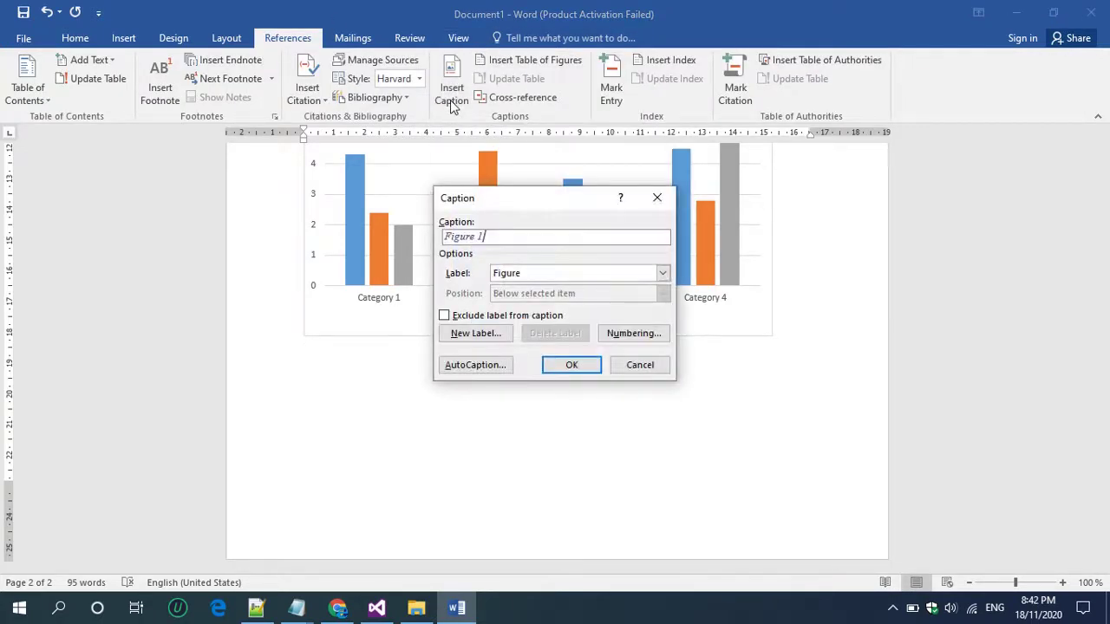
{"action": "left_click", "coordinate": [663, 274]}
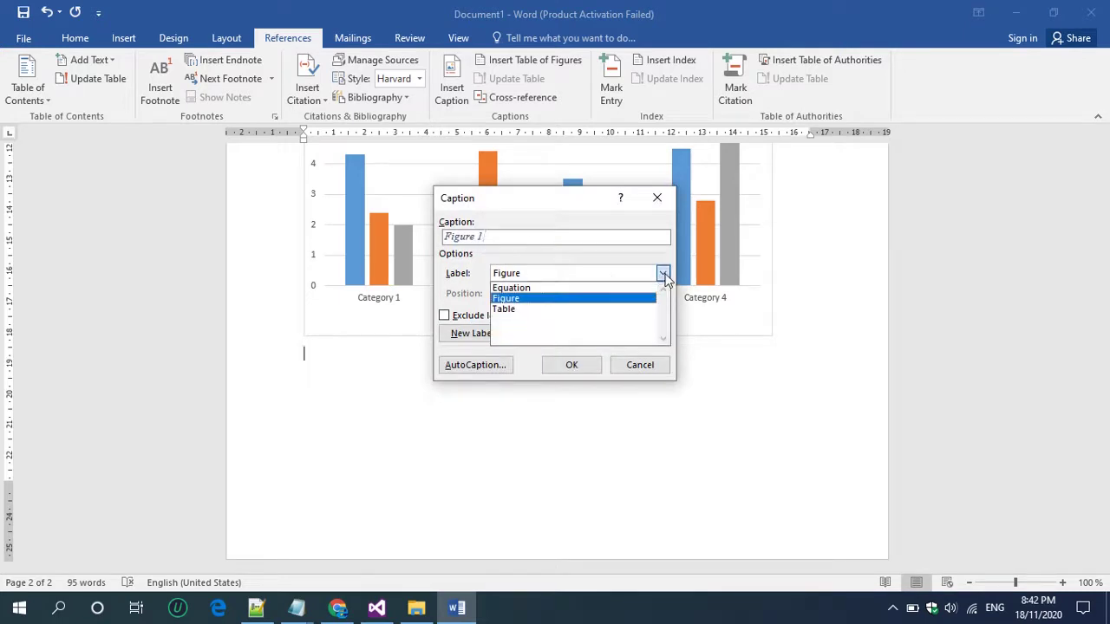
{"action": "left_click", "coordinate": [597, 300]}
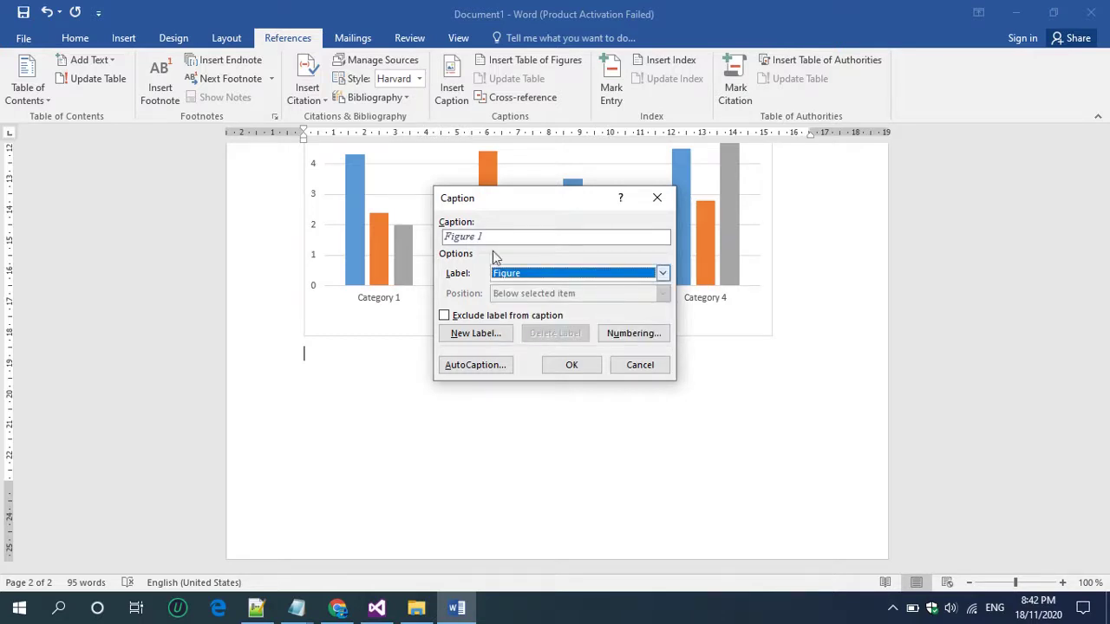
{"action": "left_click", "coordinate": [523, 276]}
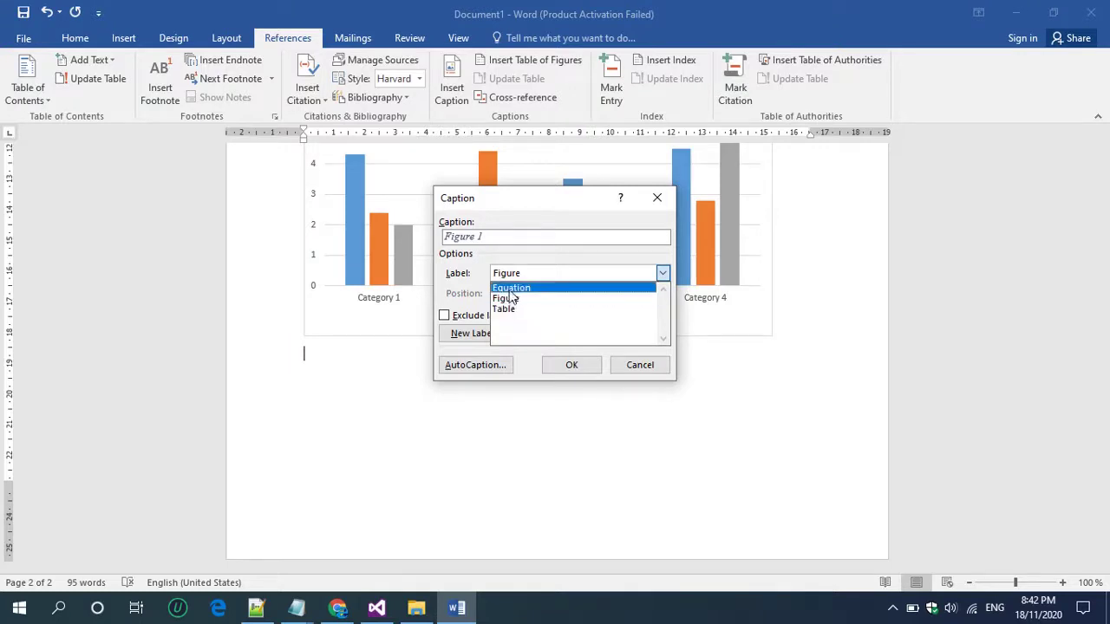
{"action": "left_click", "coordinate": [505, 299]}
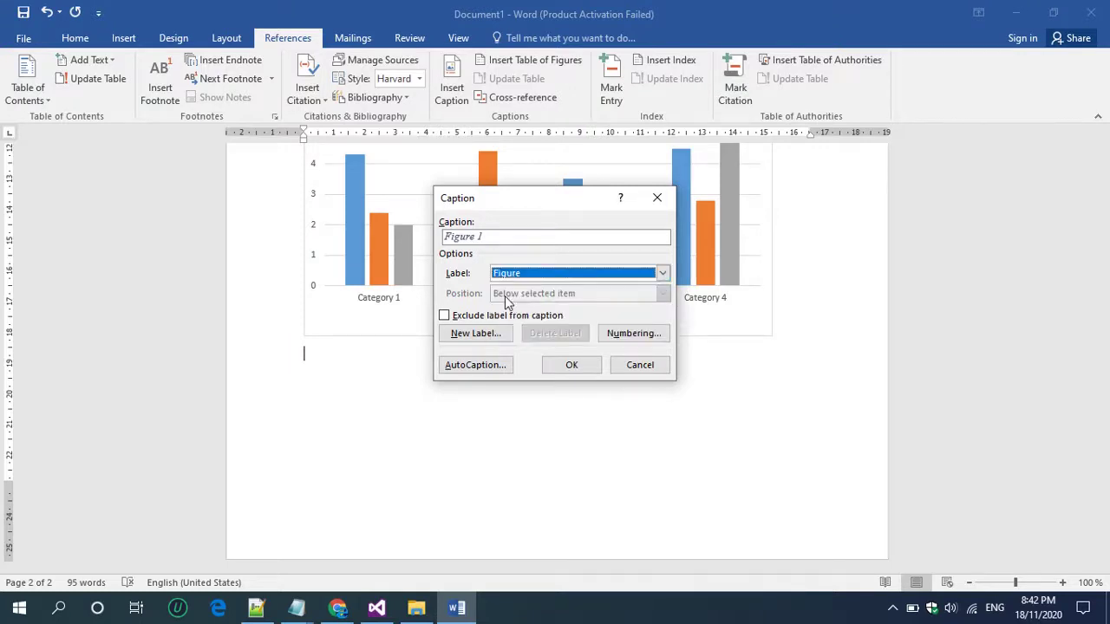
{"action": "left_click", "coordinate": [572, 366]}
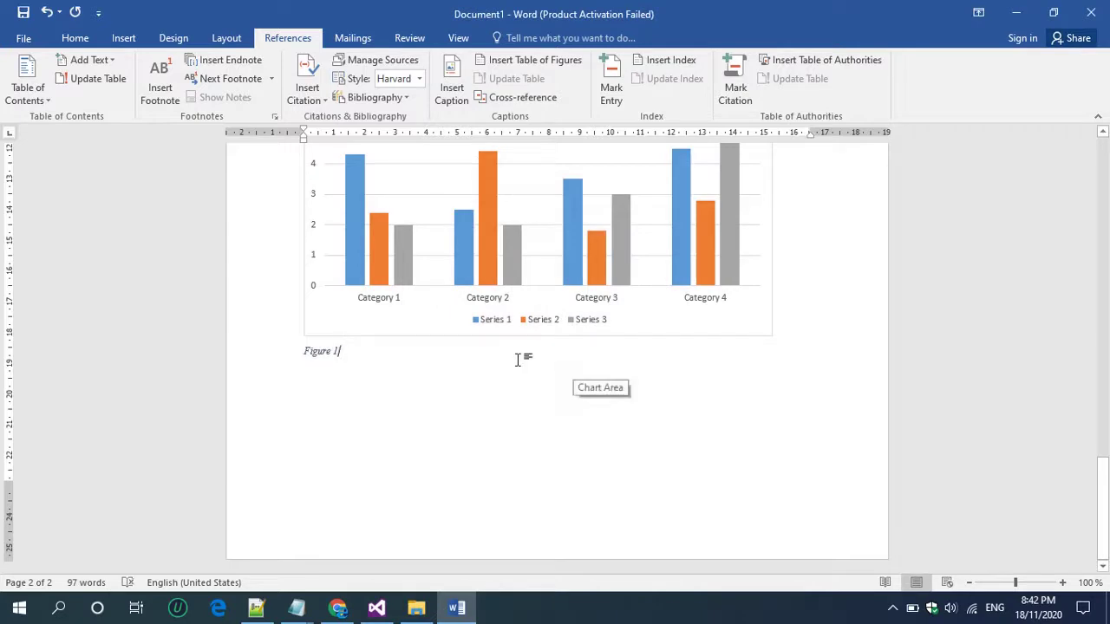
{"action": "type", "text": ": "}
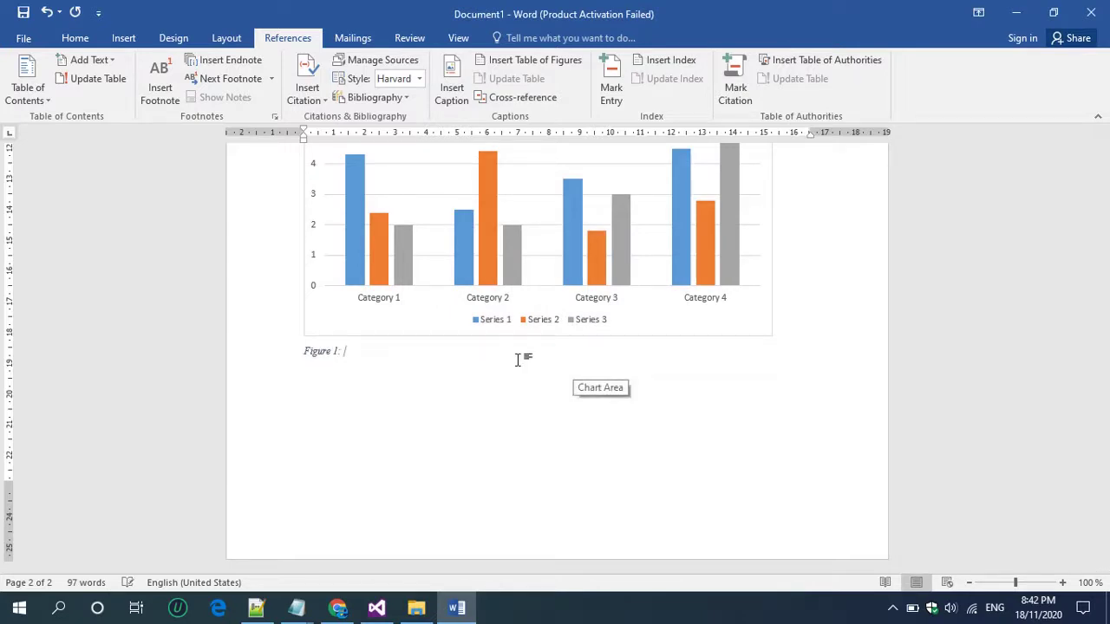
{"action": "type", "text": "Graph chart for monthly expenses"}
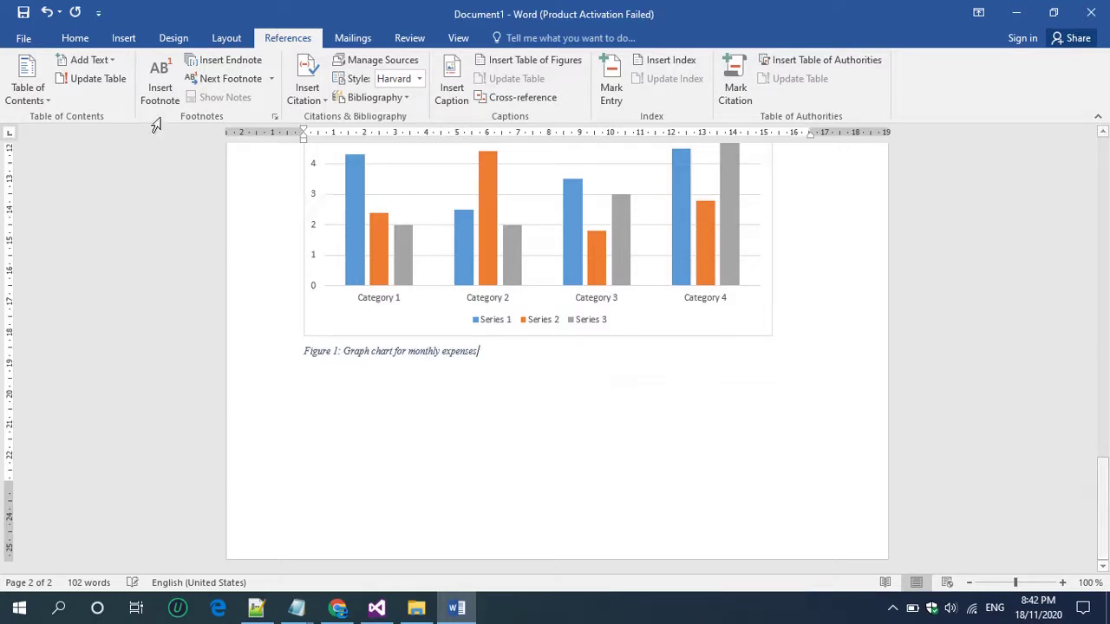
- Try to modify the Caption style so that its paragraphs are centred
{"action": "left_click", "coordinate": [73, 39]}
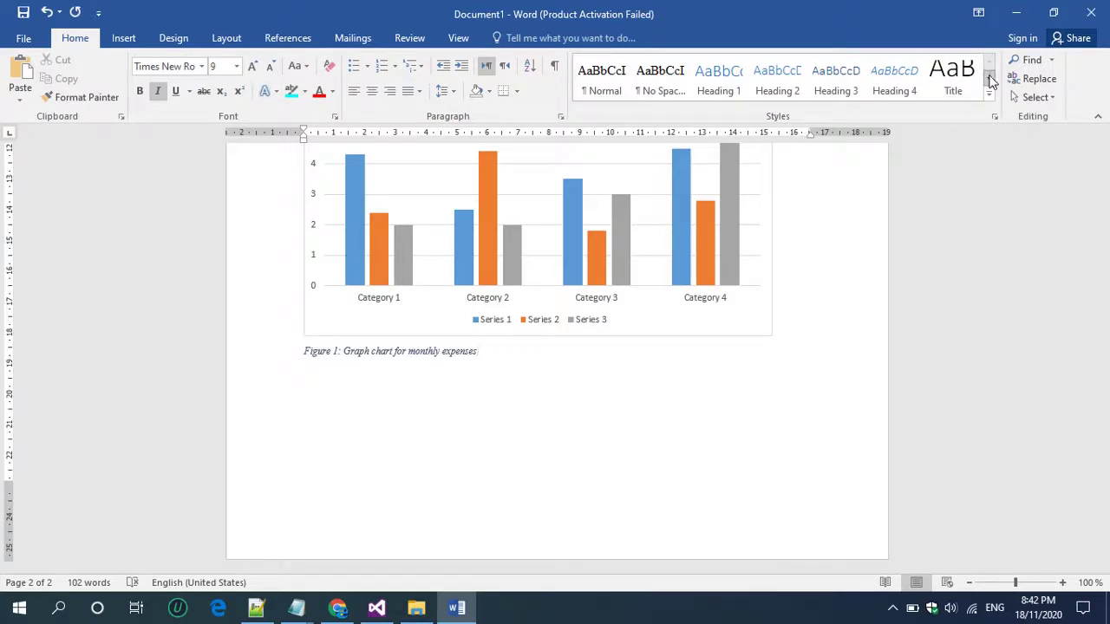
{"action": "left_click", "coordinate": [990, 79]}
{"action": "left_click", "coordinate": [990, 79]}
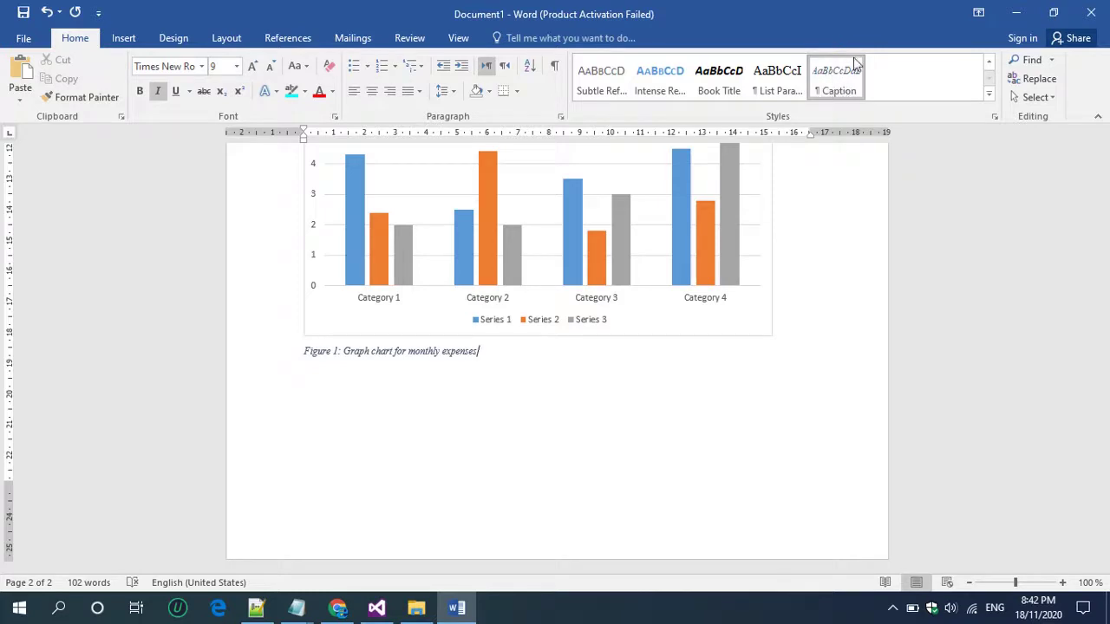
{"action": "right_click", "coordinate": [845, 82]}
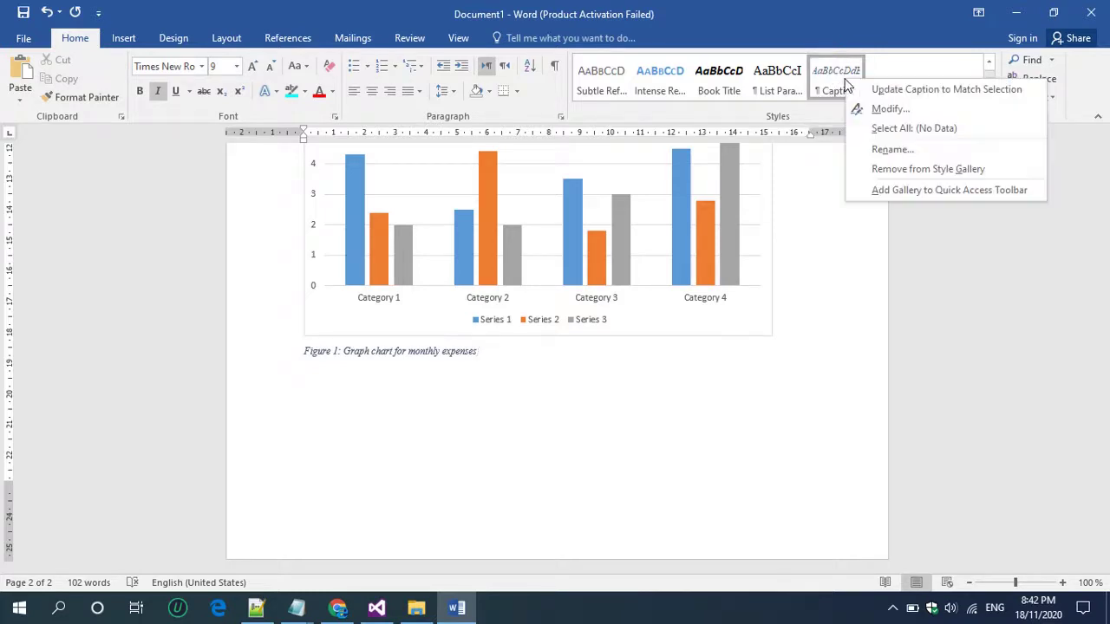
{"action": "left_click", "coordinate": [868, 112]}
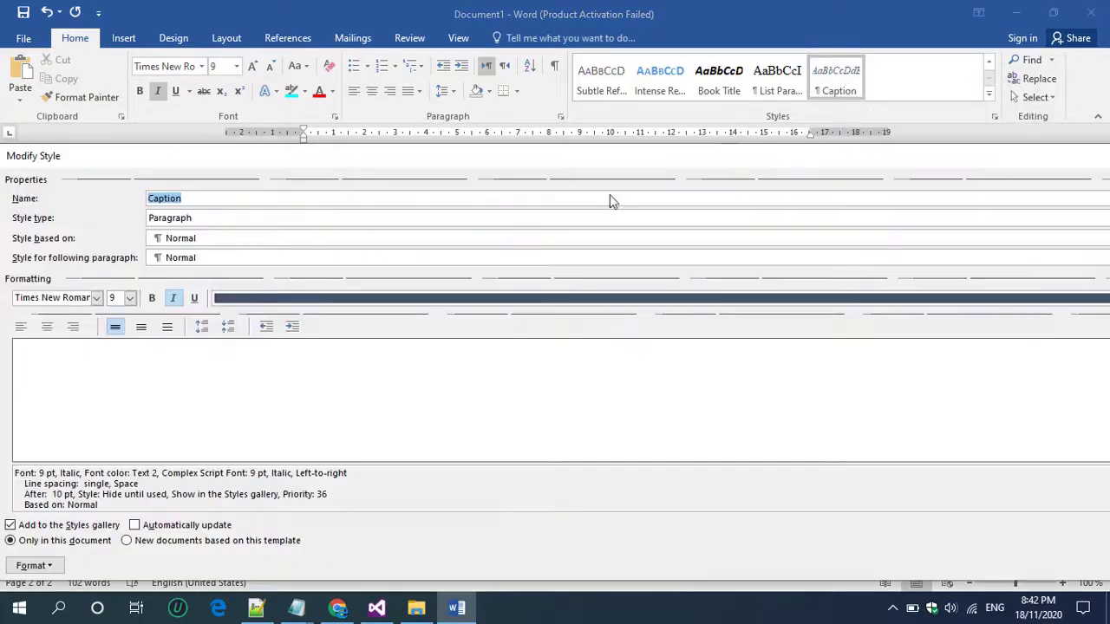
{"action": "left_click", "coordinate": [47, 327]}
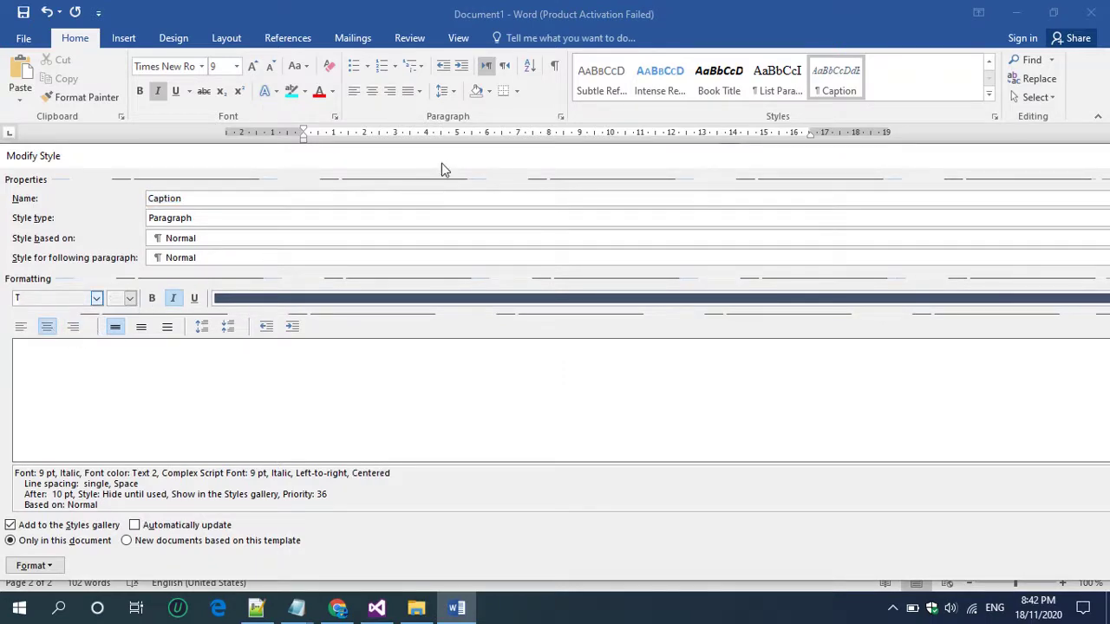
{"action": "left_click_drag", "start_coordinate": [443, 168], "coordinate": [1, 151]}
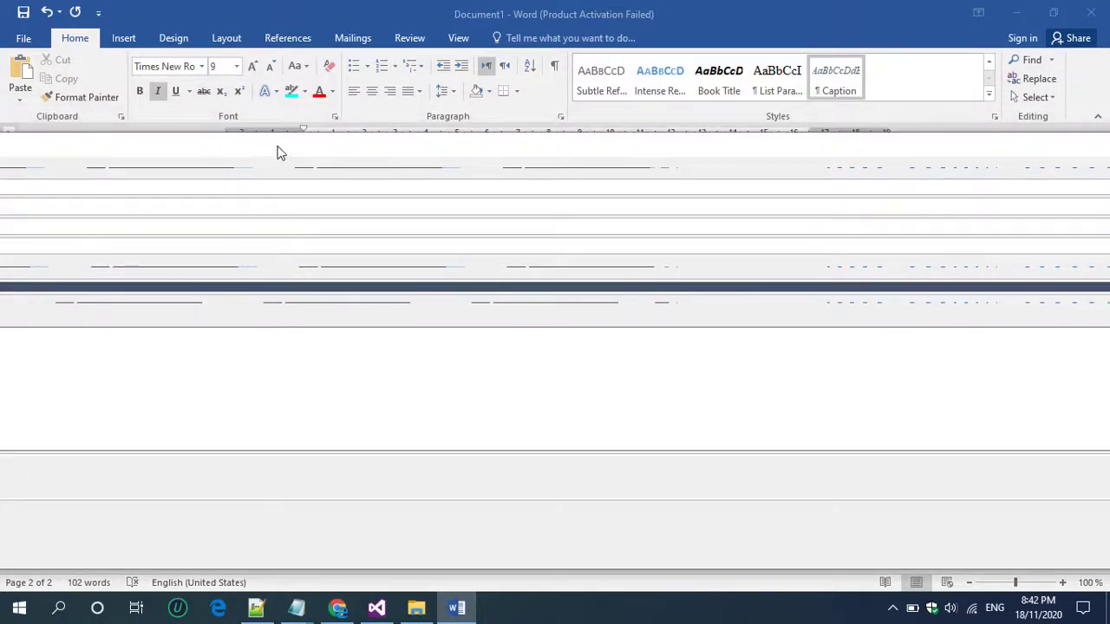
{"action": "mouse_move", "coordinate": [277, 146]}
{"action": "left_mouse_down"}
{"action": "mouse_move", "coordinate": [46, 117]}
{"action": "mouse_move", "coordinate": [1, 123]}
{"action": "mouse_move", "coordinate": [221, 124]}
{"action": "mouse_move", "coordinate": [458, 104]}
{"action": "mouse_move", "coordinate": [691, 52]}
{"action": "mouse_move", "coordinate": [791, 54]}
{"action": "left_mouse_up"}
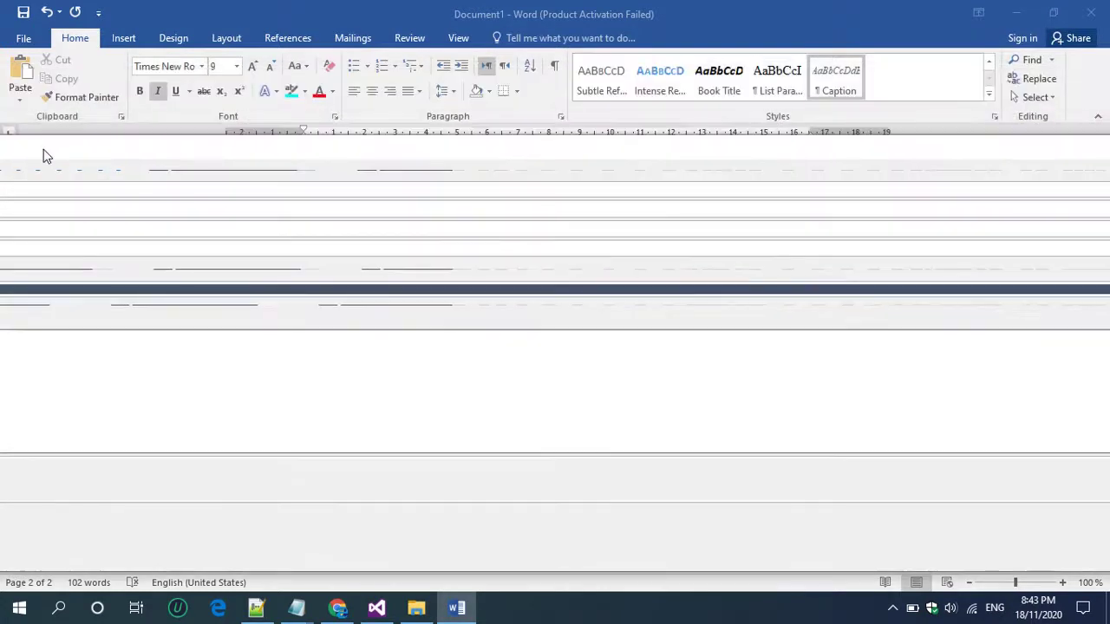
{"action": "left_click_drag", "start_coordinate": [137, 143], "coordinate": [1046, 129]}
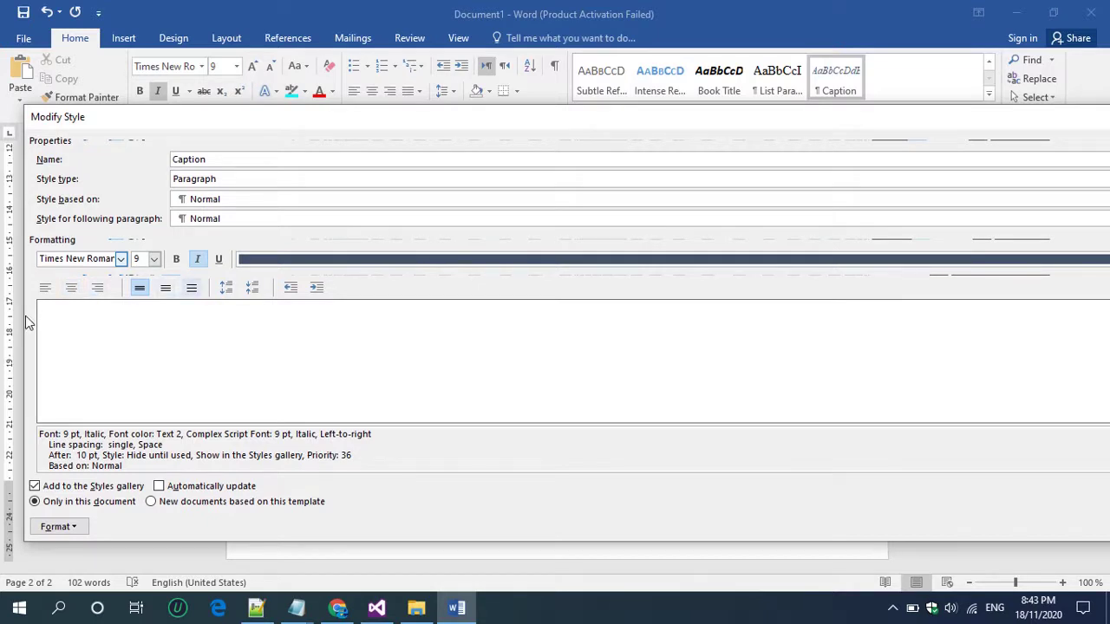
{"action": "key", "text": "Tab"}
{"action": "key", "text": "Tab"}
{"action": "key", "text": "Tab"}
{"action": "key", "text": "Tab"}
{"action": "key", "text": "Tab"}
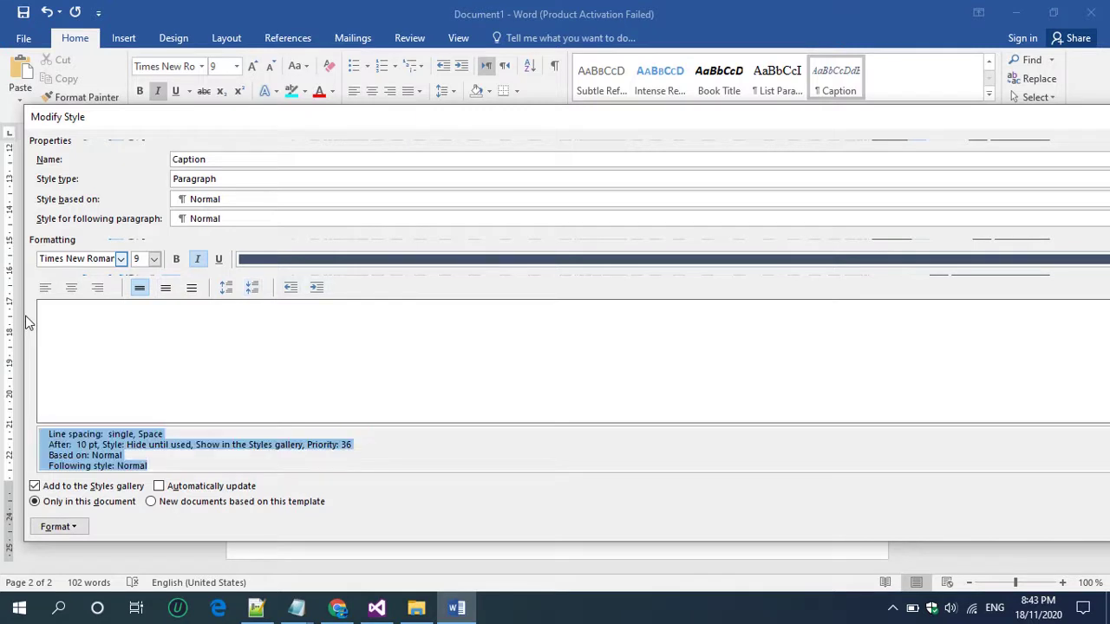
{"action": "key", "text": "Tab"}
{"action": "key", "text": "Tab"}
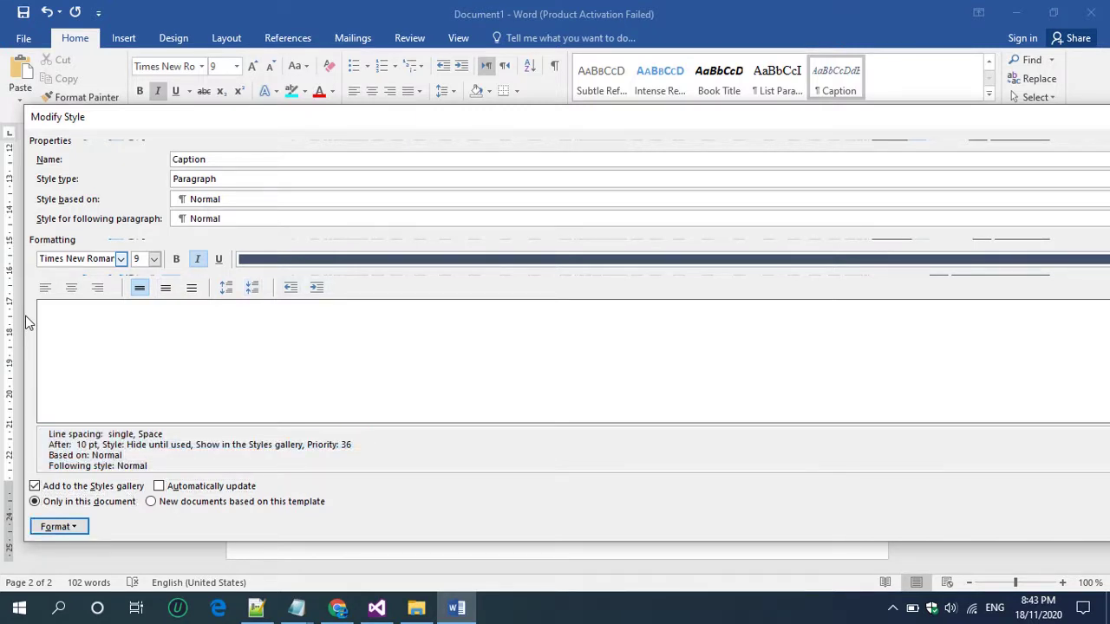
{"action": "key", "text": "Tab"}
{"action": "key", "text": "Return"}
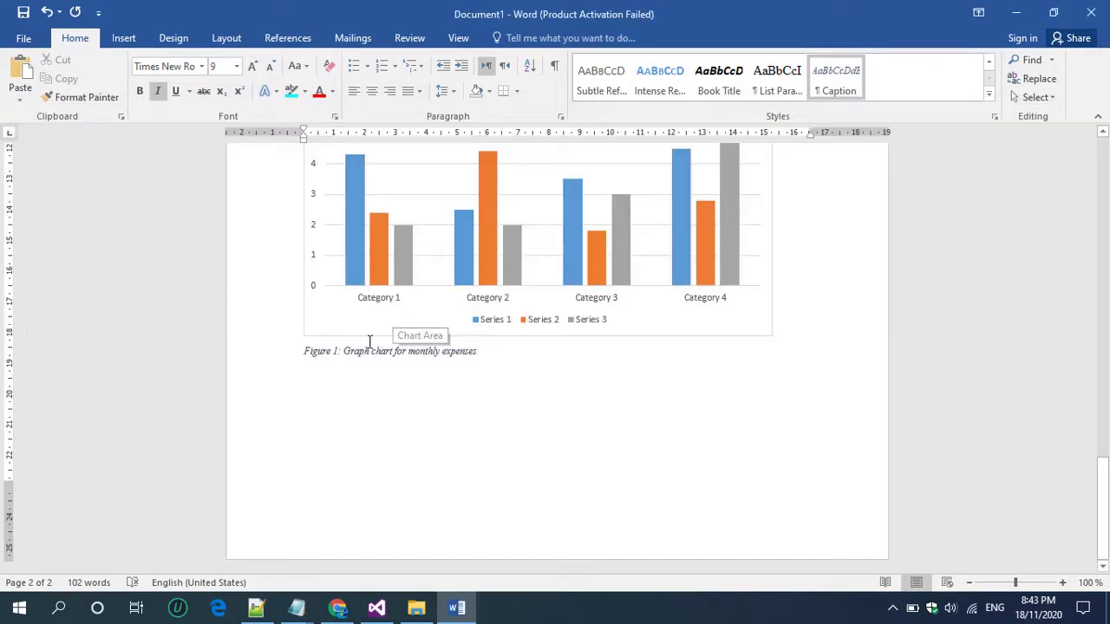
- Modify the Caption style to use centred alignment
{"action": "right_click", "coordinate": [837, 87]}
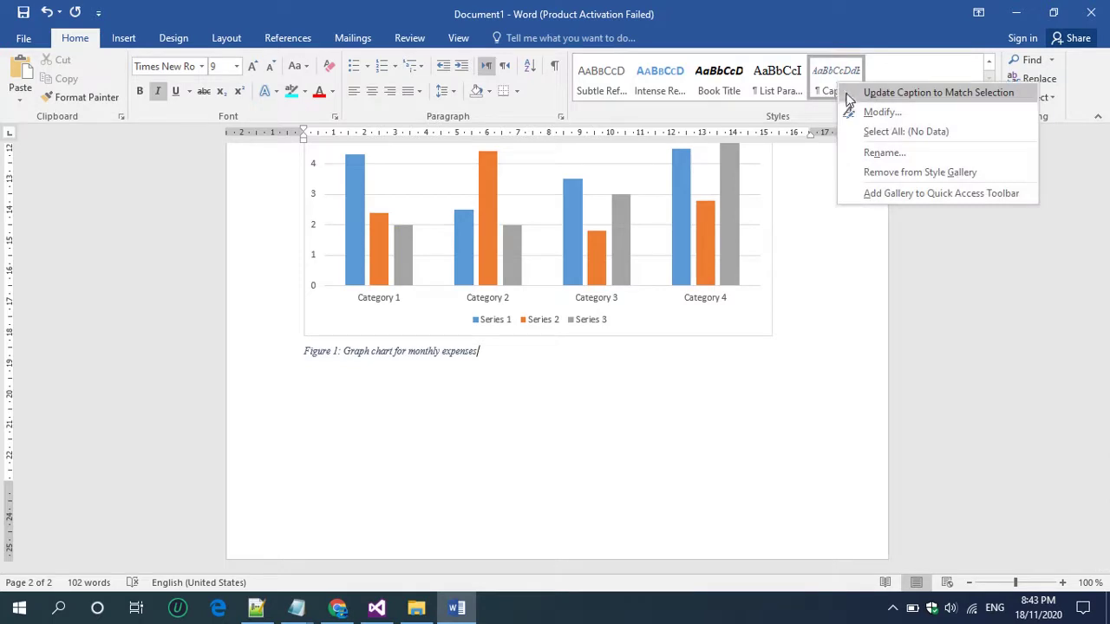
{"action": "left_click", "coordinate": [847, 112]}
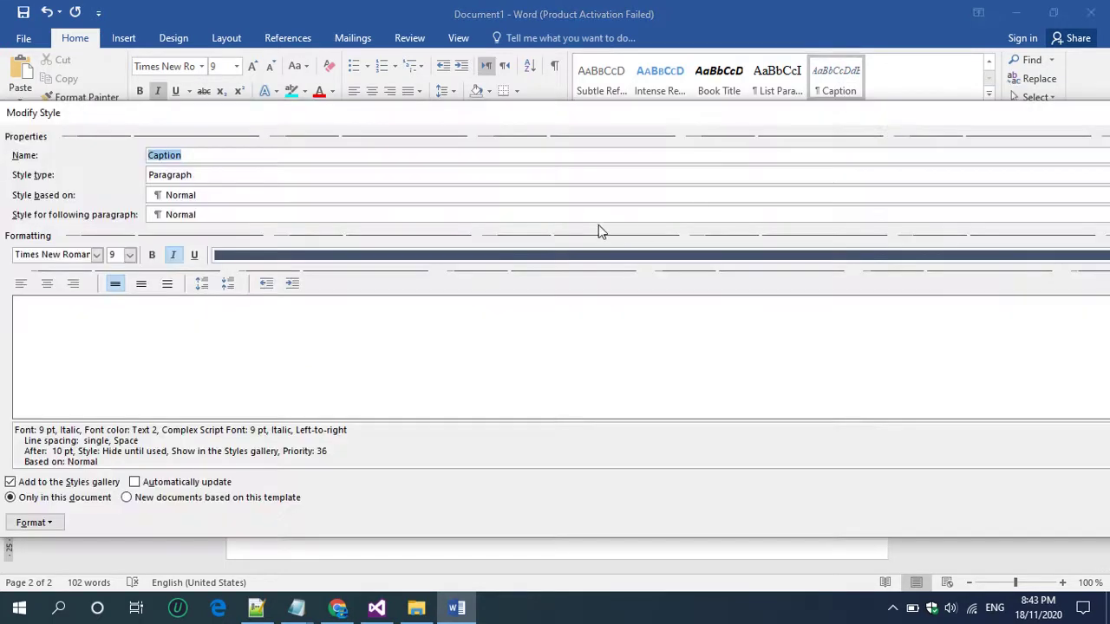
{"action": "left_click", "coordinate": [47, 284]}
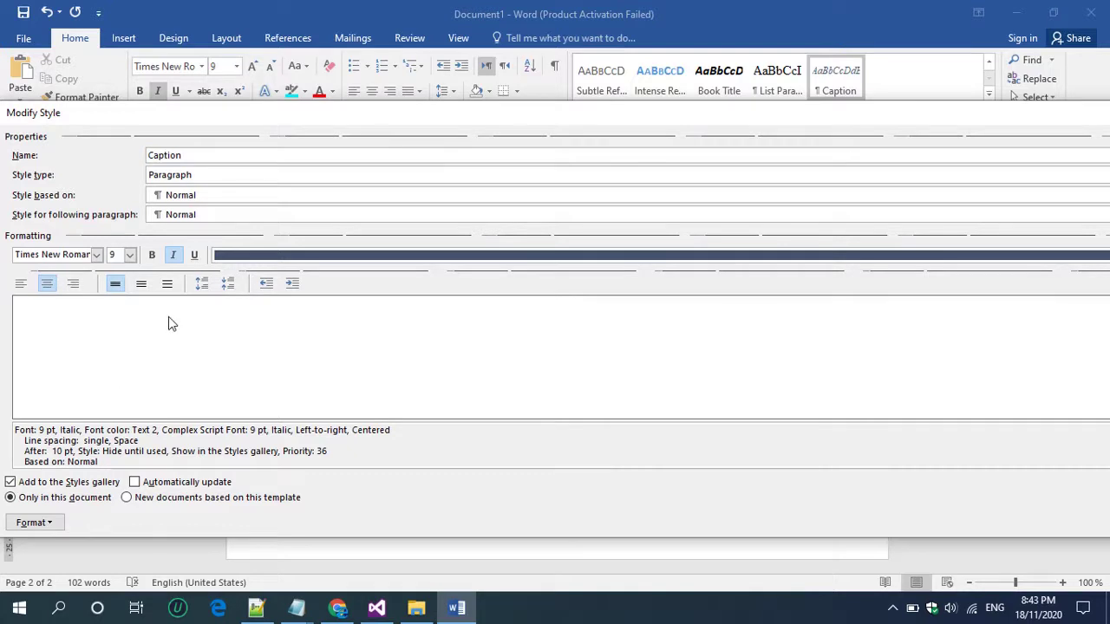
{"action": "key", "text": "Tab"}
{"action": "key", "text": "Tab"}
{"action": "key", "text": "Tab"}
{"action": "key", "text": "Tab"}
{"action": "key", "text": "Tab"}
{"action": "key", "text": "Tab"}
{"action": "key", "text": "Tab"}
{"action": "key", "text": "Tab"}
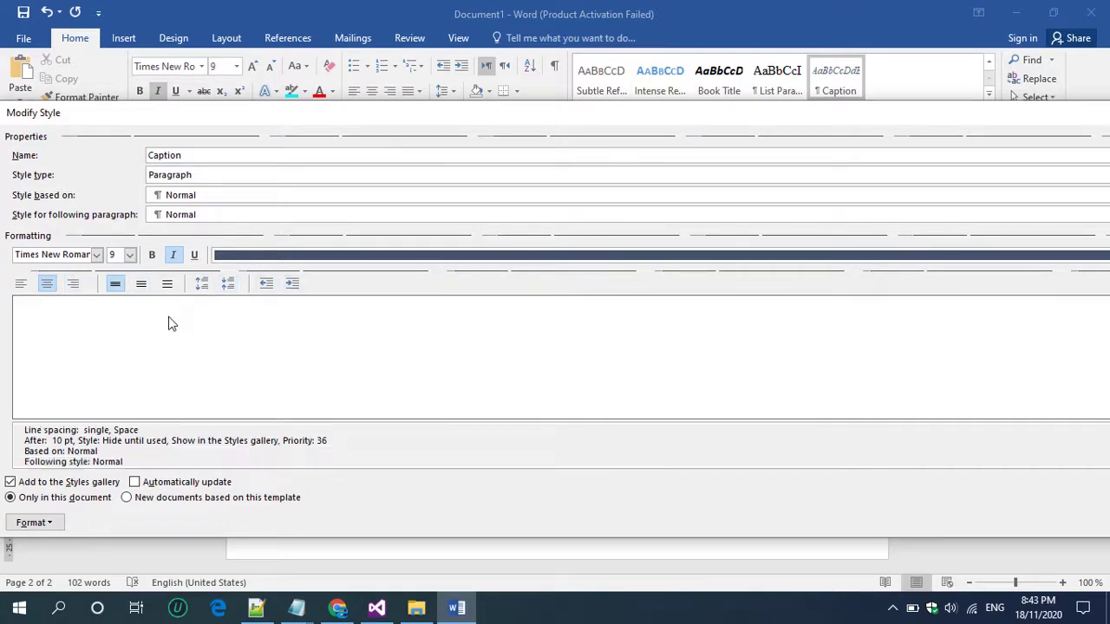
{"action": "key", "text": "Tab"}
{"action": "key", "text": "Tab"}
{"action": "key", "text": "Tab"}
{"action": "key", "text": "Tab"}
{"action": "key", "text": "Tab"}
{"action": "key", "text": "Tab"}
{"action": "key", "text": "Return"}
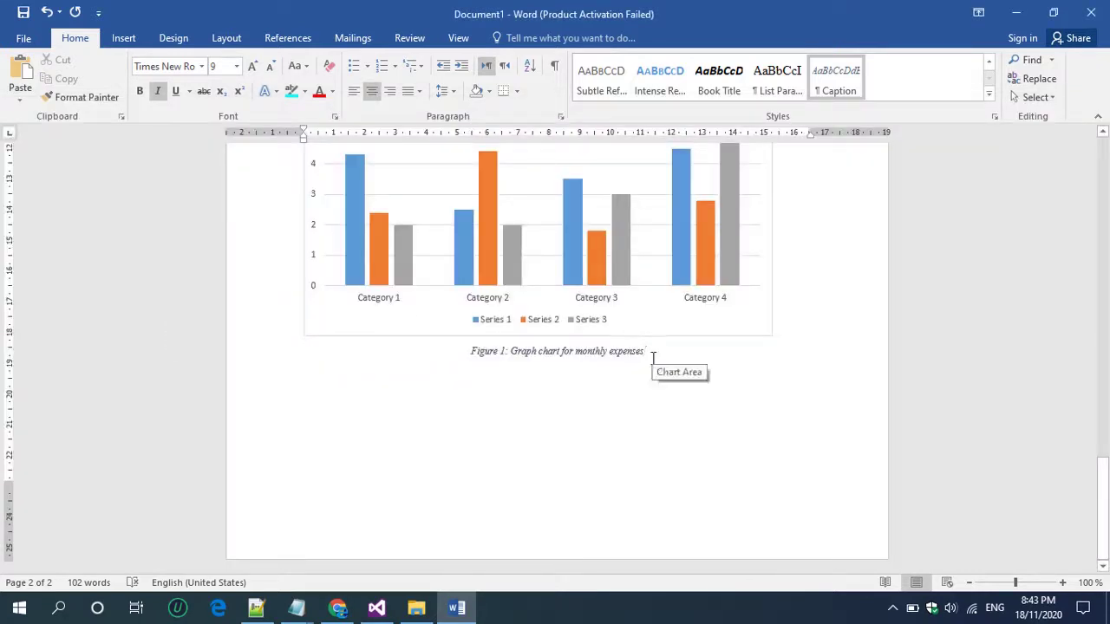
- On a new line below the chart caption, insert the picture f03 and enlarge it to about 15.82 wide by 8.09 high
{"action": "key", "text": "Return"}
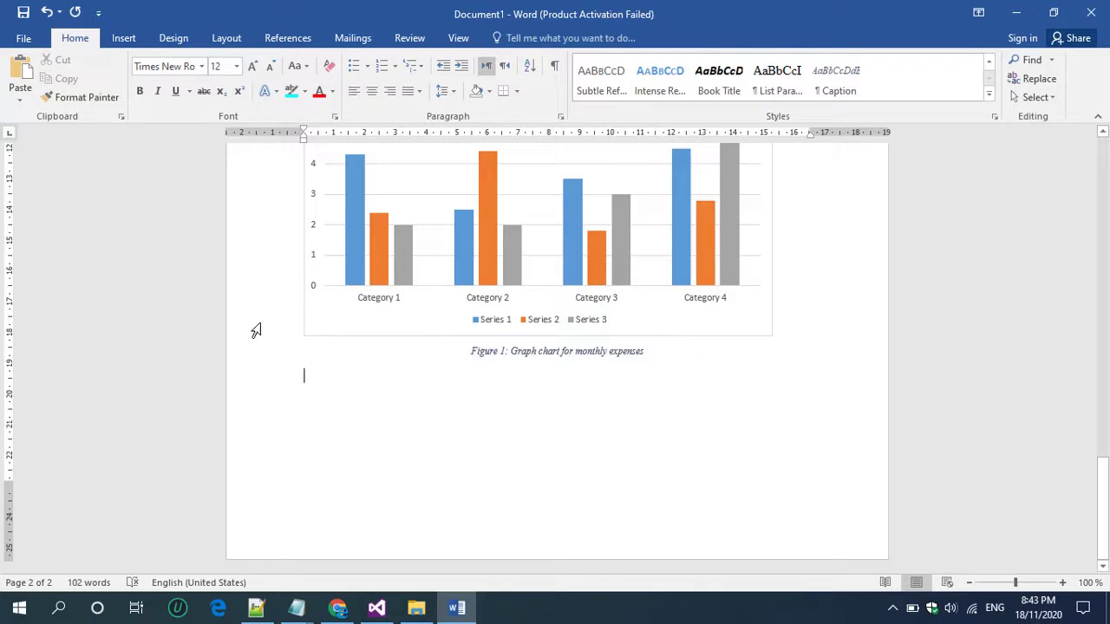
{"action": "scroll", "coordinate": [256, 331], "scroll_direction": "up", "scroll_amount": 1}
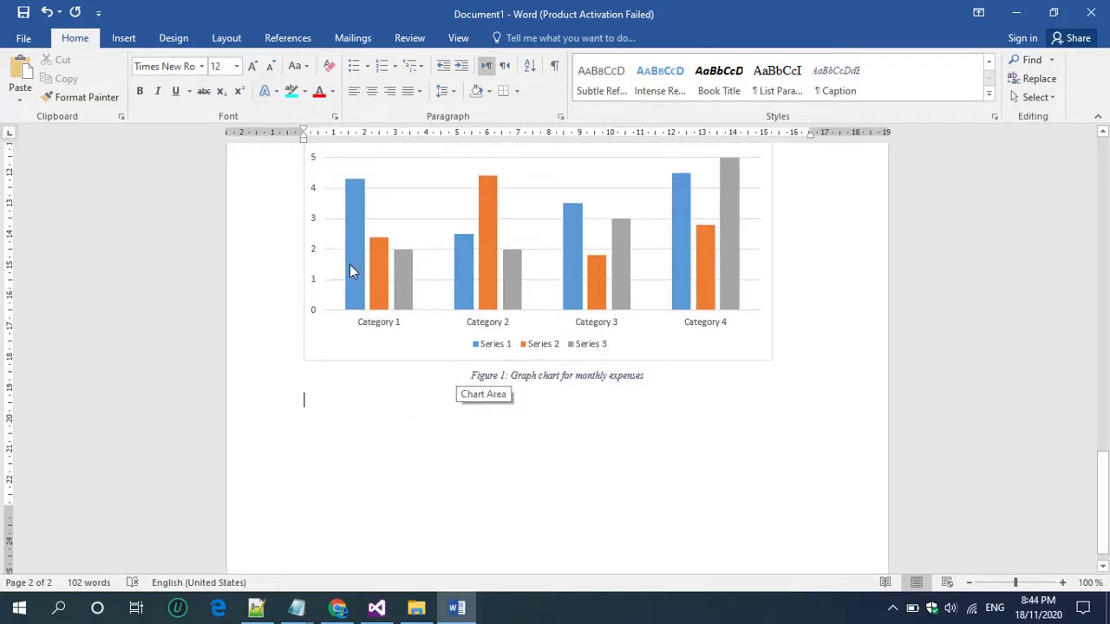
{"action": "left_click", "coordinate": [124, 39]}
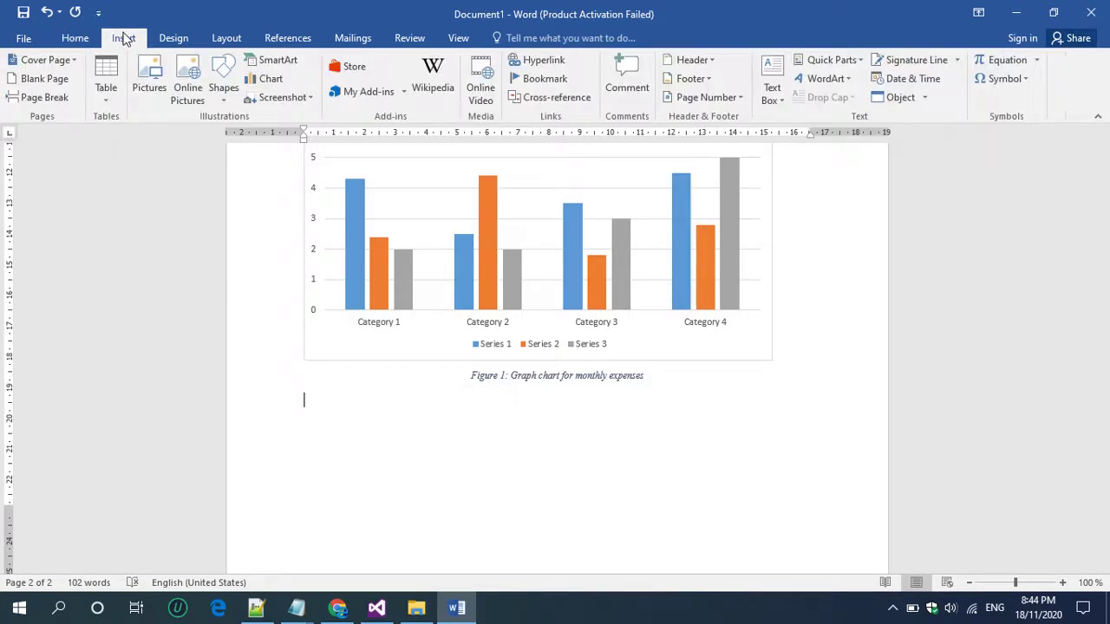
{"action": "left_click", "coordinate": [149, 82]}
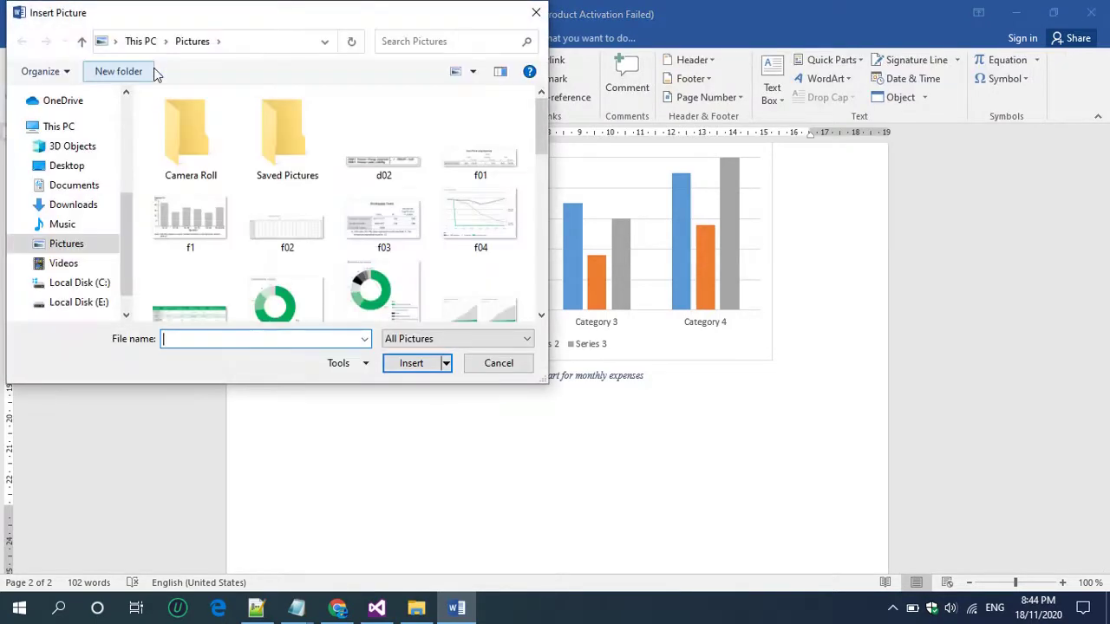
{"action": "double_click", "coordinate": [360, 236]}
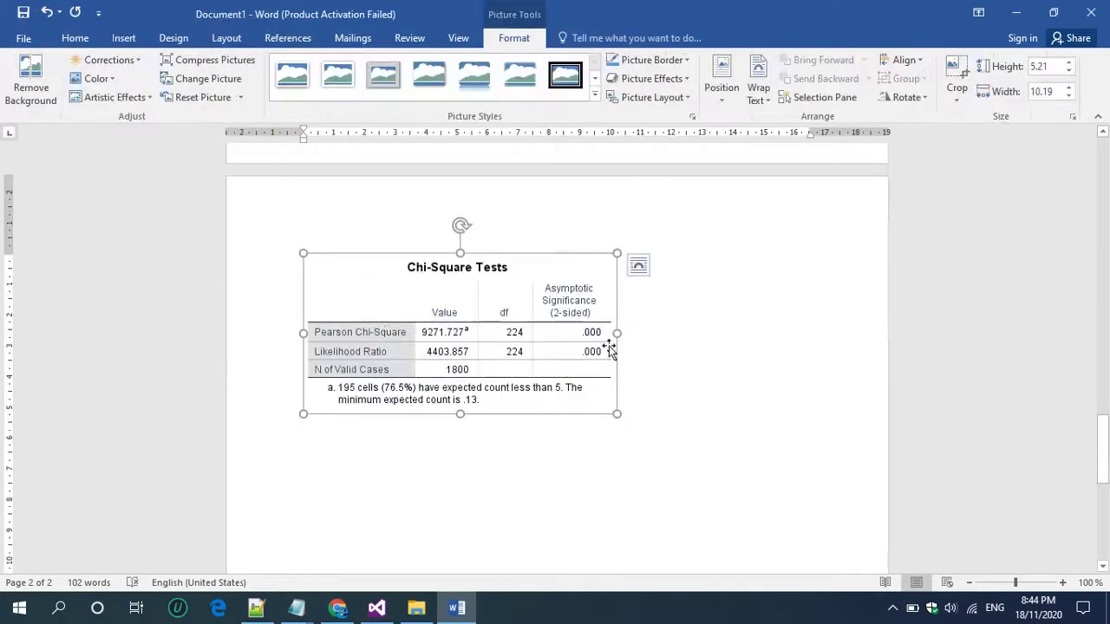
{"action": "left_click_drag", "start_coordinate": [616, 413], "coordinate": [793, 492]}
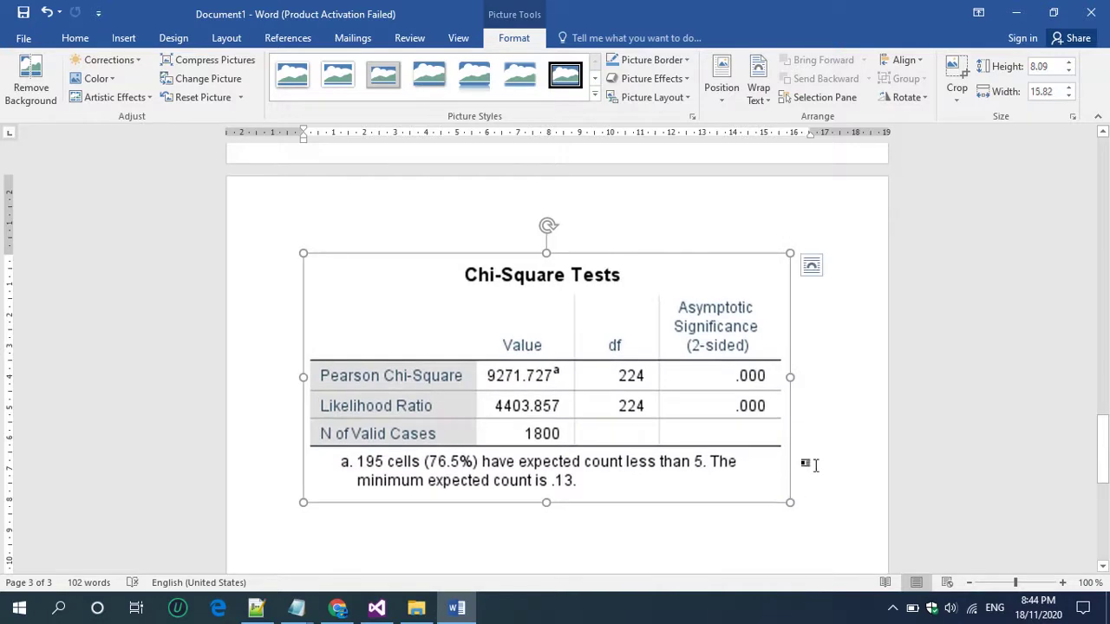
- Apply the Caption style to the empty line below the Chi-Square Tests picture
{"action": "left_click", "coordinate": [815, 466]}
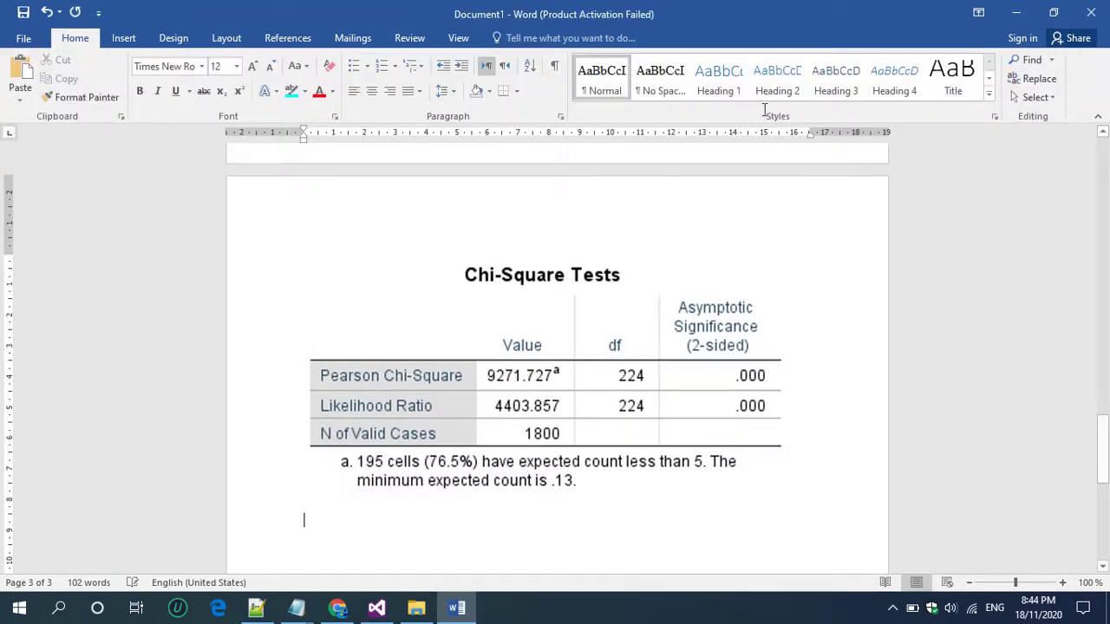
{"action": "left_click", "coordinate": [989, 78]}
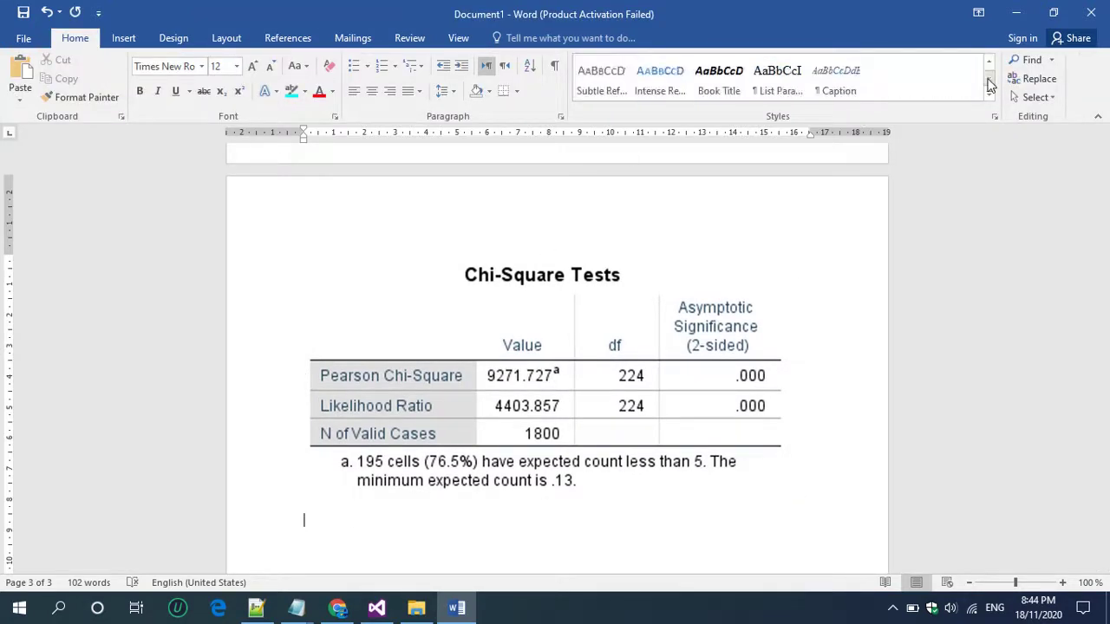
{"action": "left_click", "coordinate": [828, 82]}
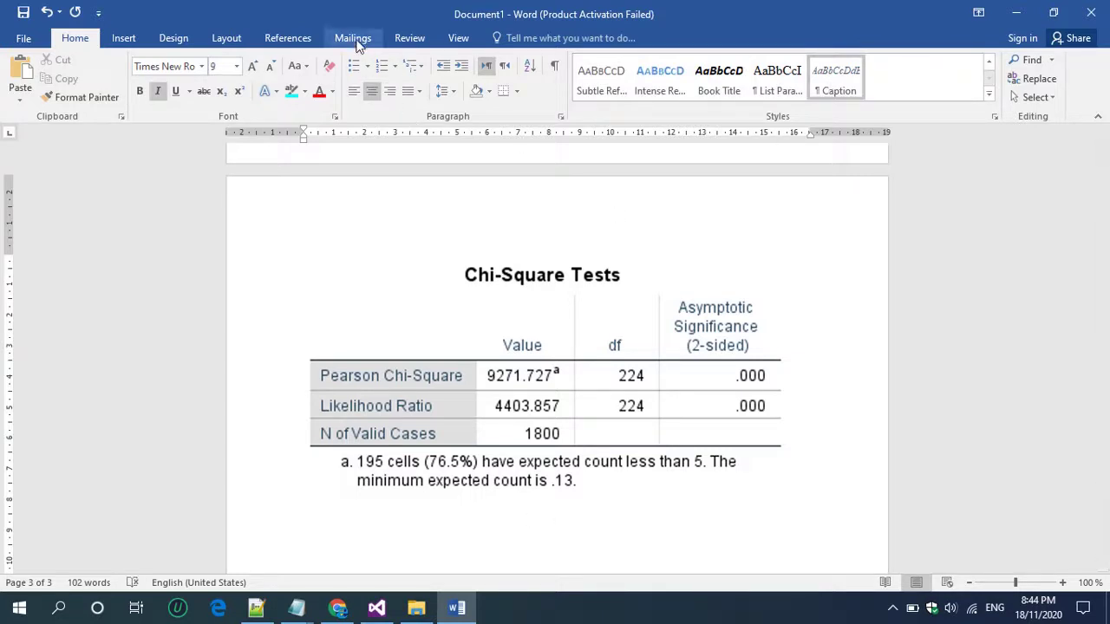
- Insert a Figure caption below the picture reading "Figure 2: Chi-Square Tests" and start a new line after it
{"action": "left_click", "coordinate": [288, 39]}
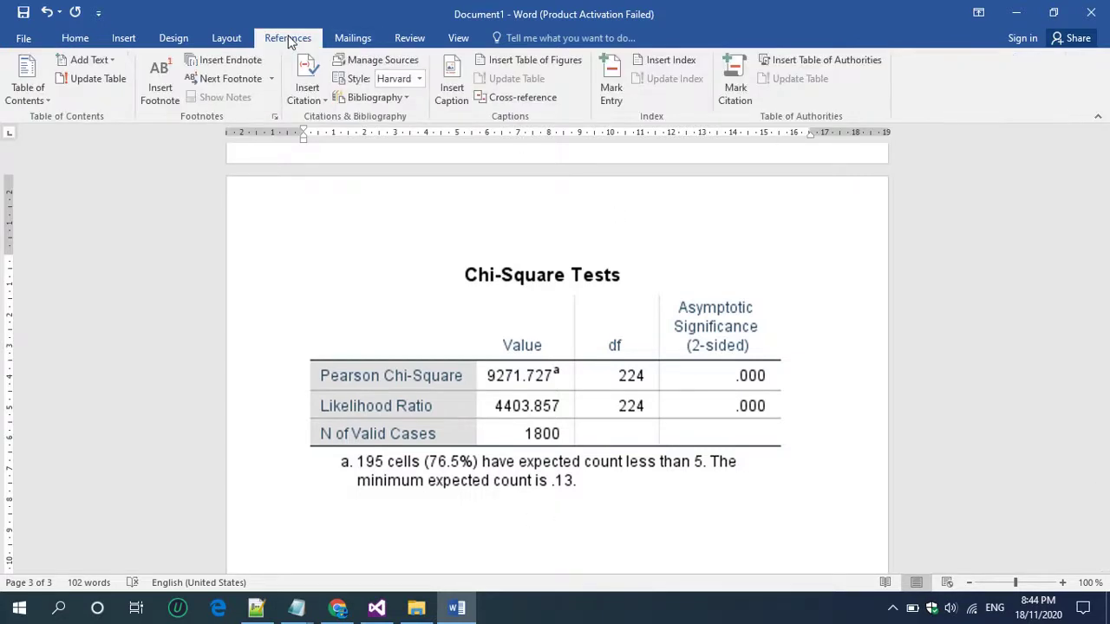
{"action": "left_click", "coordinate": [498, 66]}
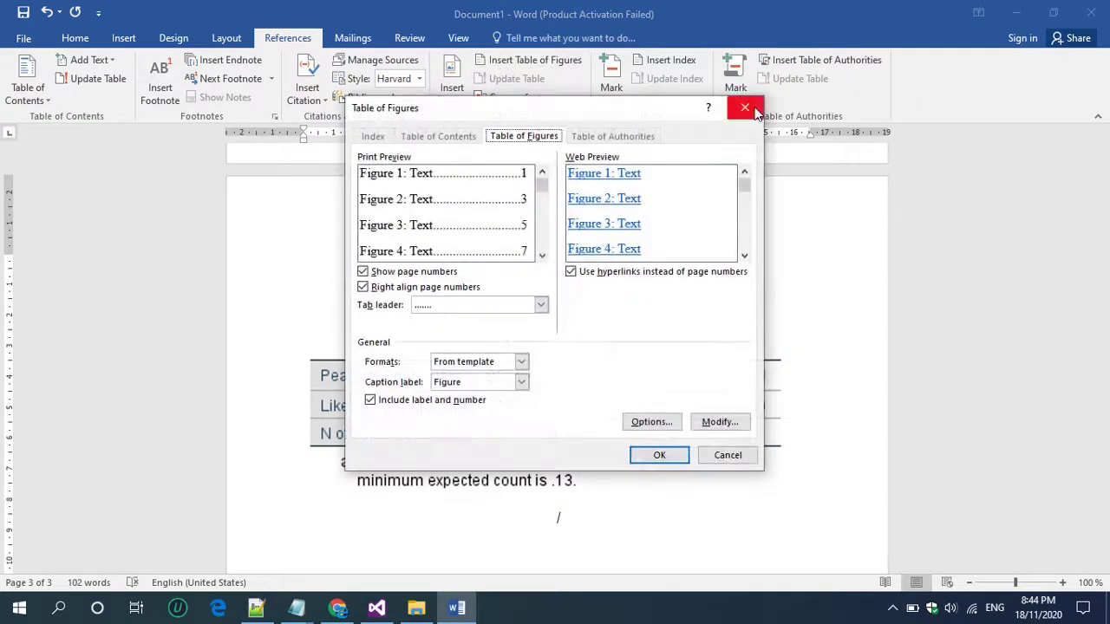
{"action": "left_click", "coordinate": [754, 111]}
{"action": "left_click", "coordinate": [445, 100]}
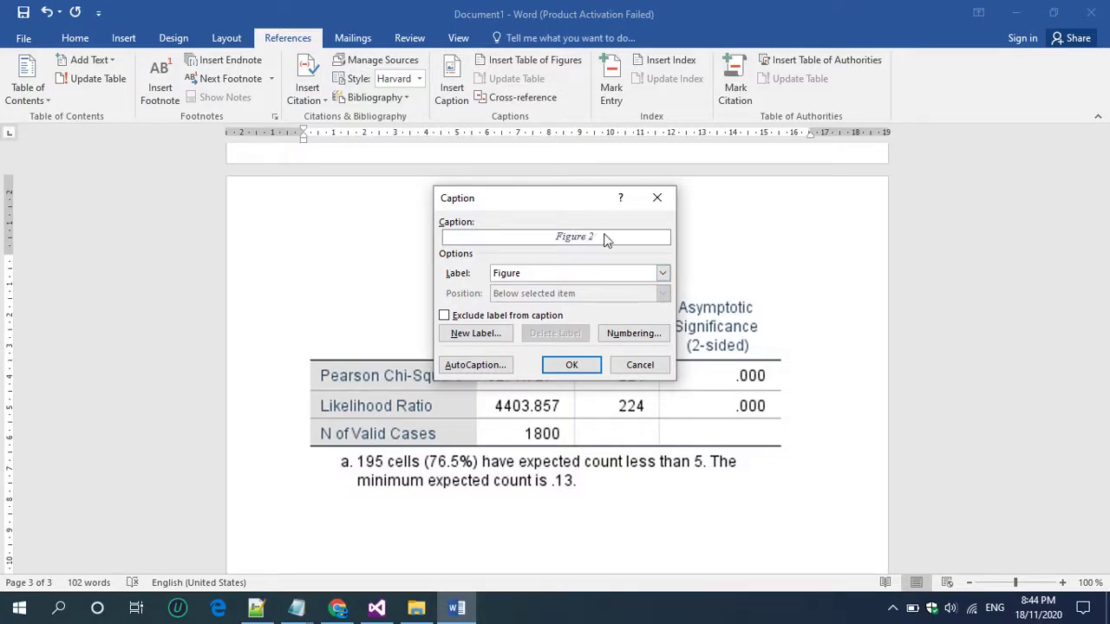
{"action": "left_click", "coordinate": [570, 365]}
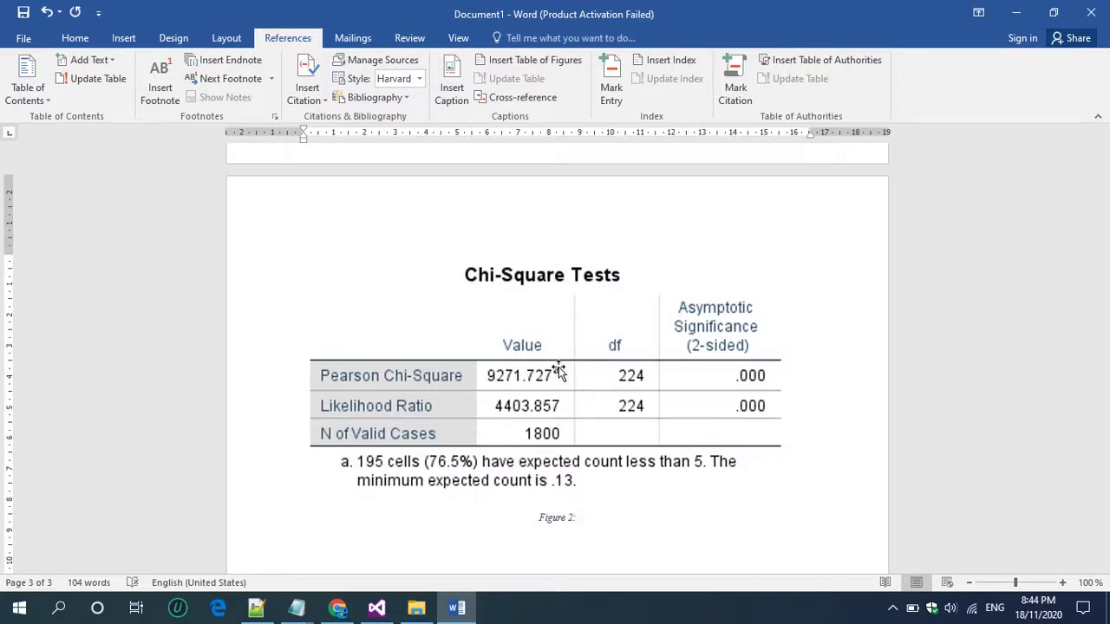
{"action": "type", "text": ": Chi-Square"}
{"action": "type", "text": "Tests"}
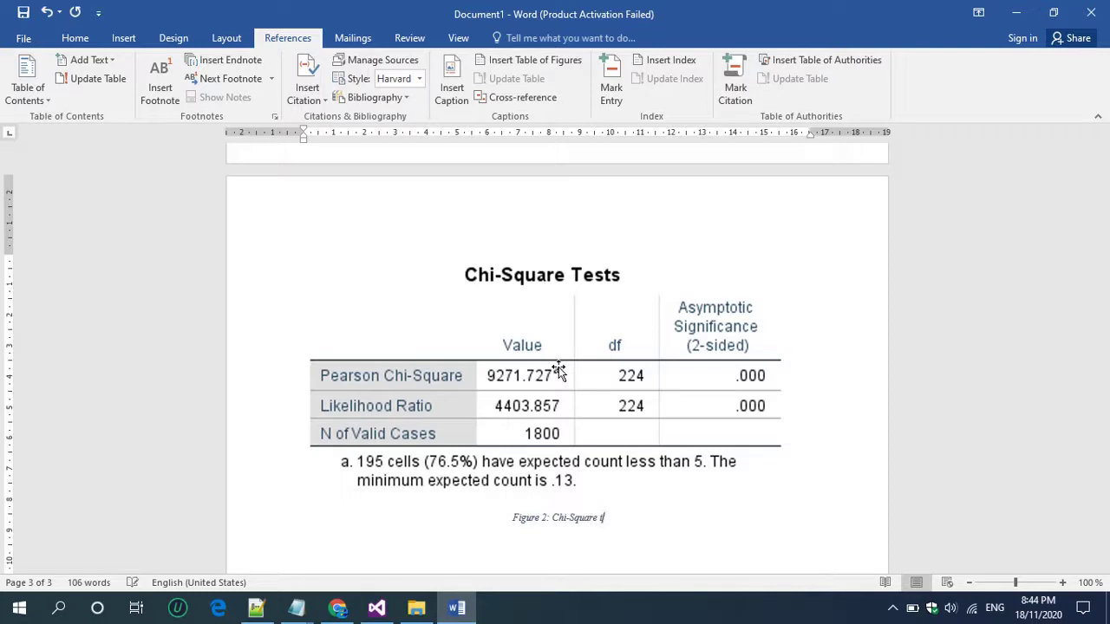
{"action": "key", "text": "Return"}
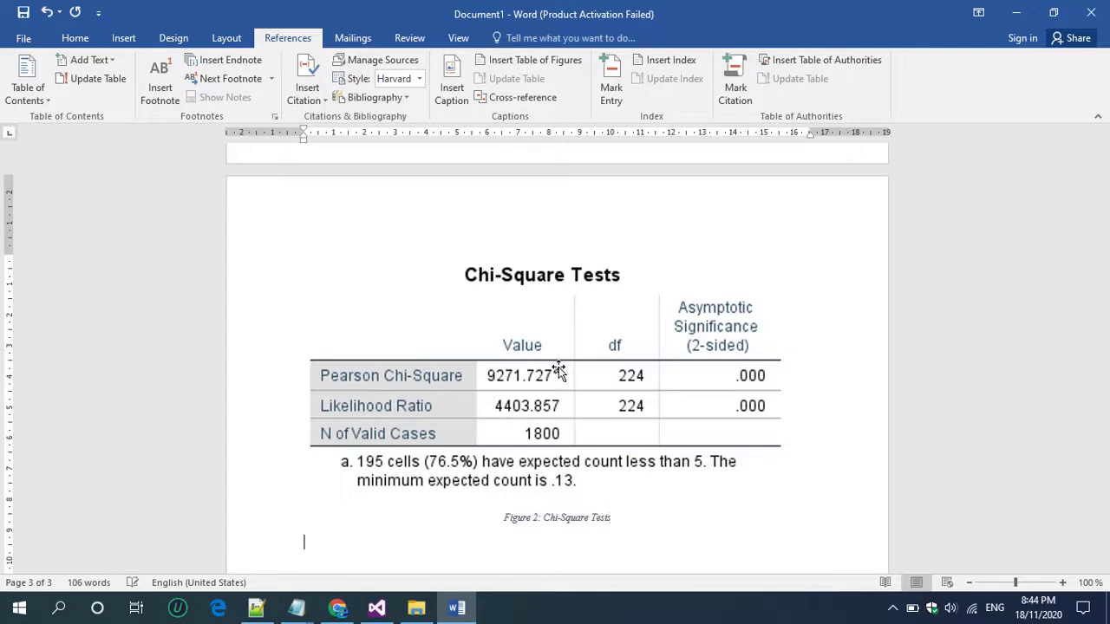
- Insert the Automatic Table 1 table of contents on the blank first page and add an empty line below it
{"action": "scroll", "coordinate": [559, 368], "scroll_direction": "down", "scroll_amount": 5}
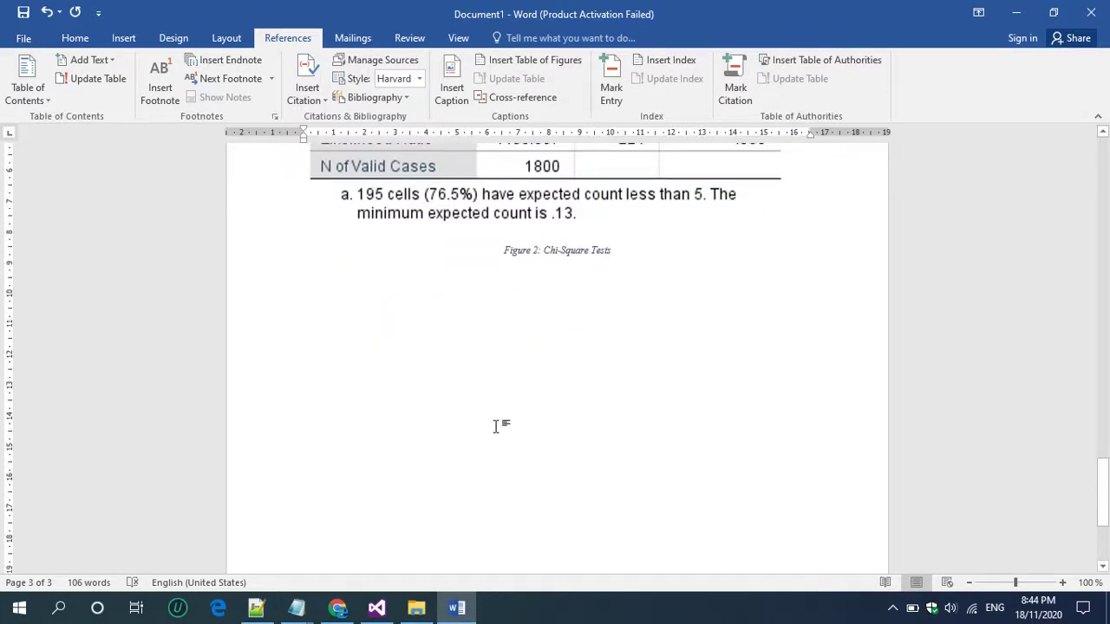
{"action": "scroll", "coordinate": [497, 427], "scroll_direction": "up", "scroll_amount": 5}
{"action": "scroll", "coordinate": [496, 427], "scroll_direction": "up", "scroll_amount": 10}
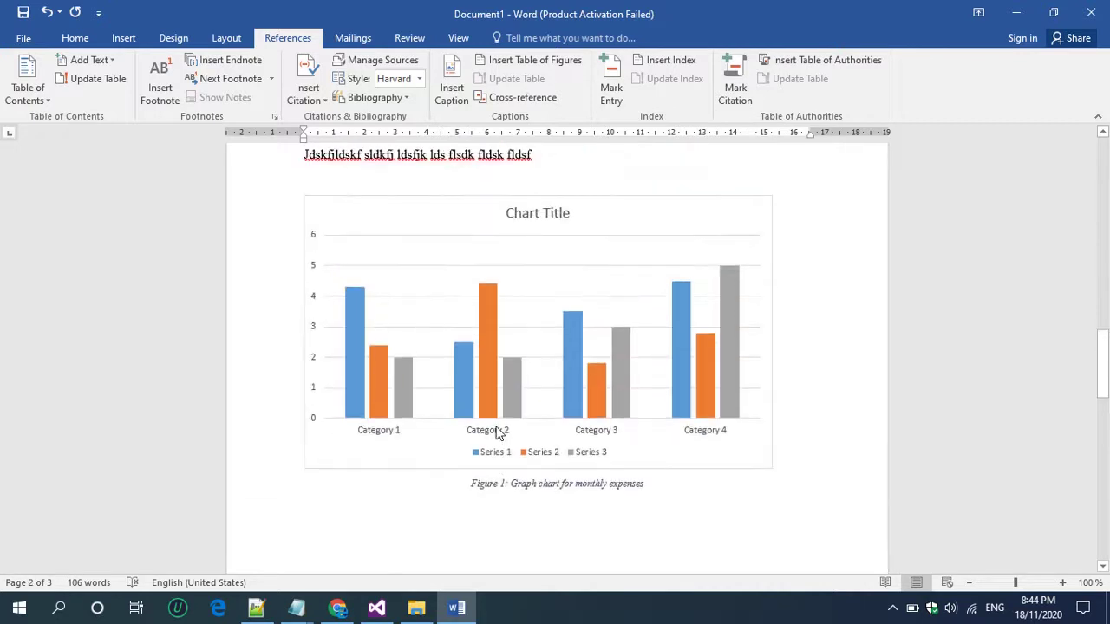
{"action": "scroll", "coordinate": [496, 427], "scroll_direction": "up", "scroll_amount": 5}
{"action": "scroll", "coordinate": [496, 427], "scroll_direction": "up", "scroll_amount": 12}
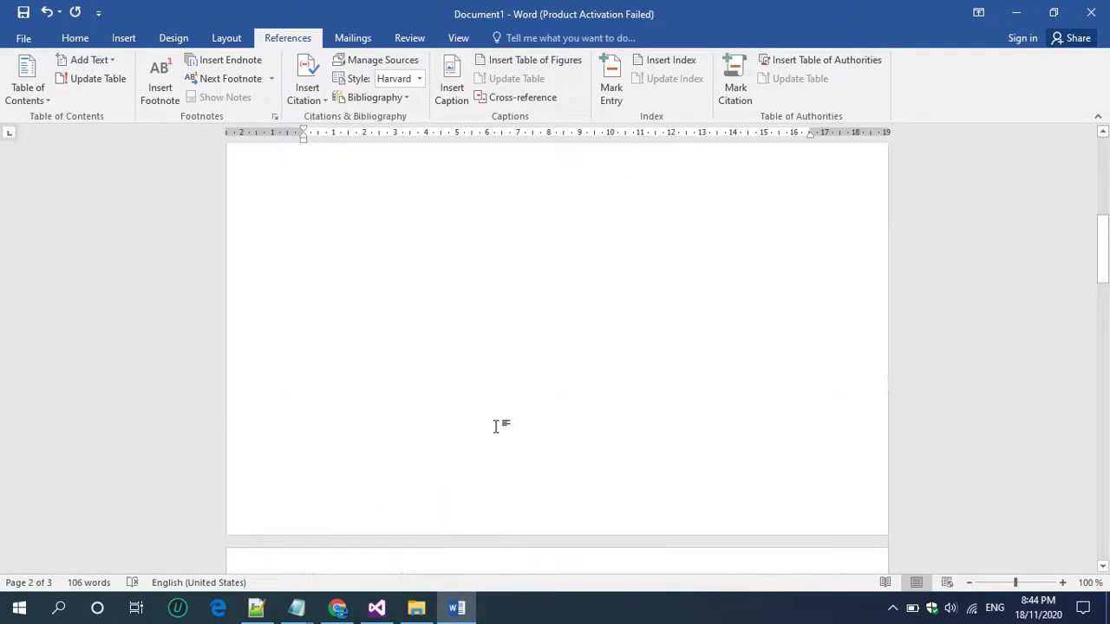
{"action": "scroll", "coordinate": [496, 426], "scroll_direction": "up", "scroll_amount": 3}
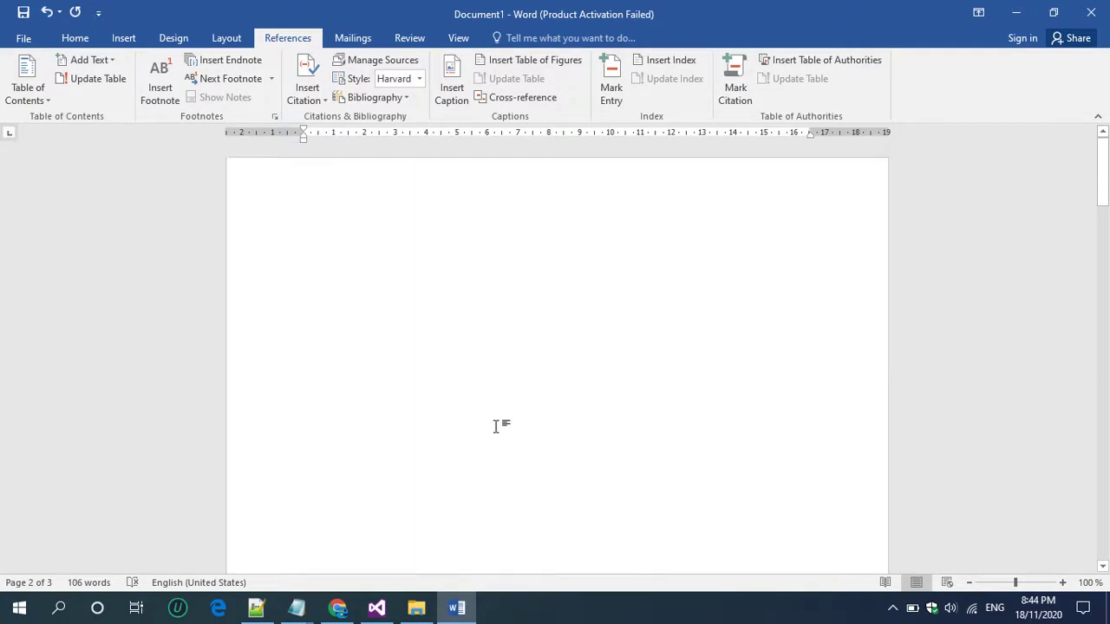
{"action": "left_click", "coordinate": [342, 218]}
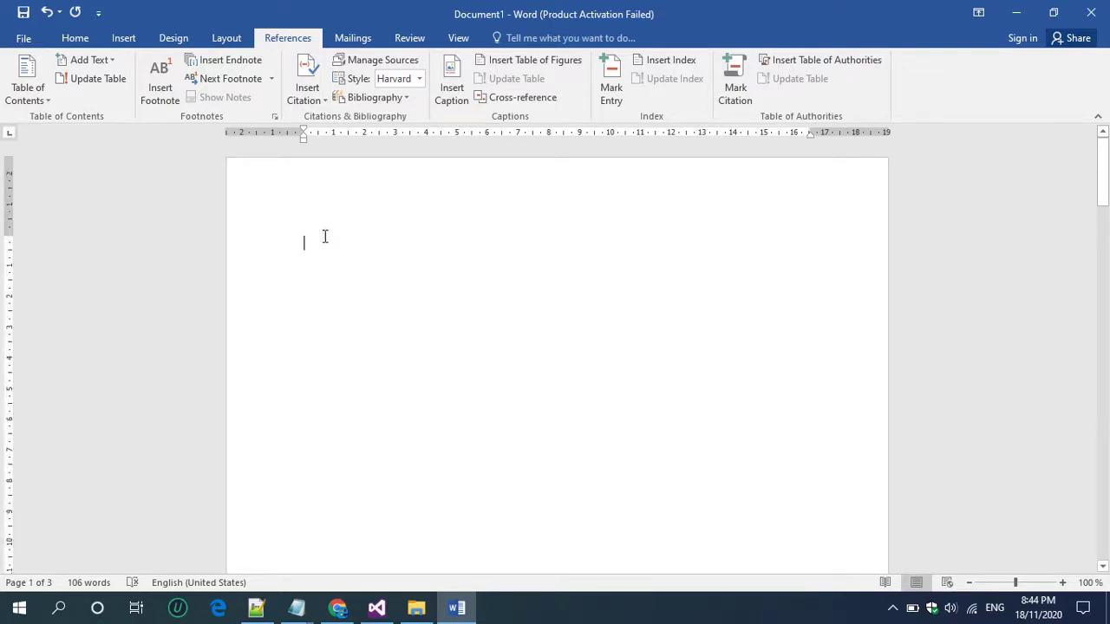
{"action": "left_click", "coordinate": [49, 101]}
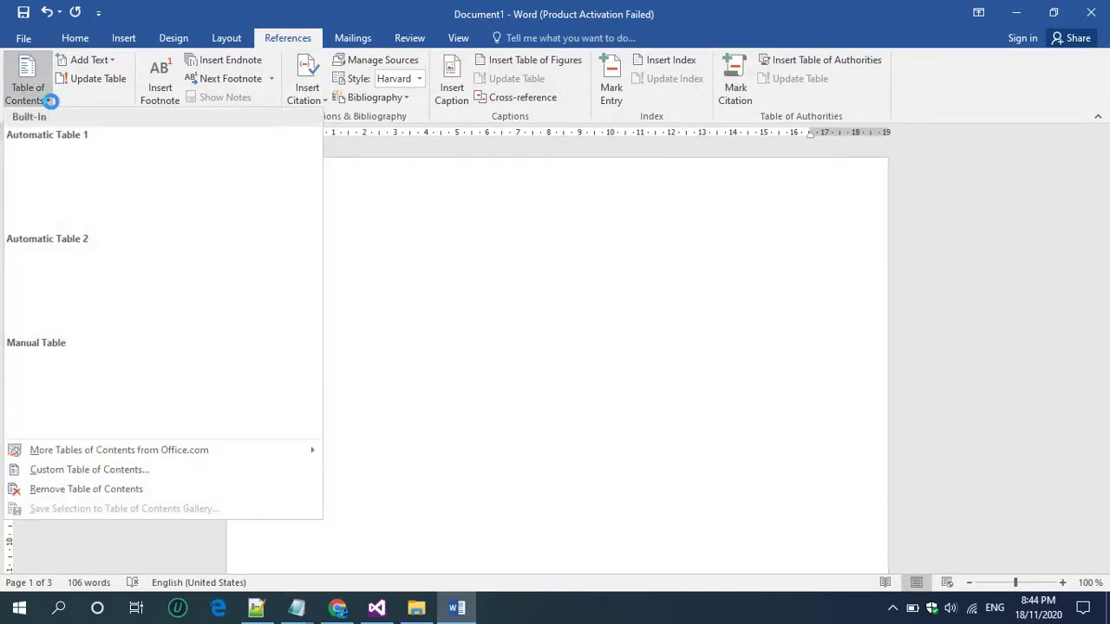
{"action": "left_click", "coordinate": [42, 173]}
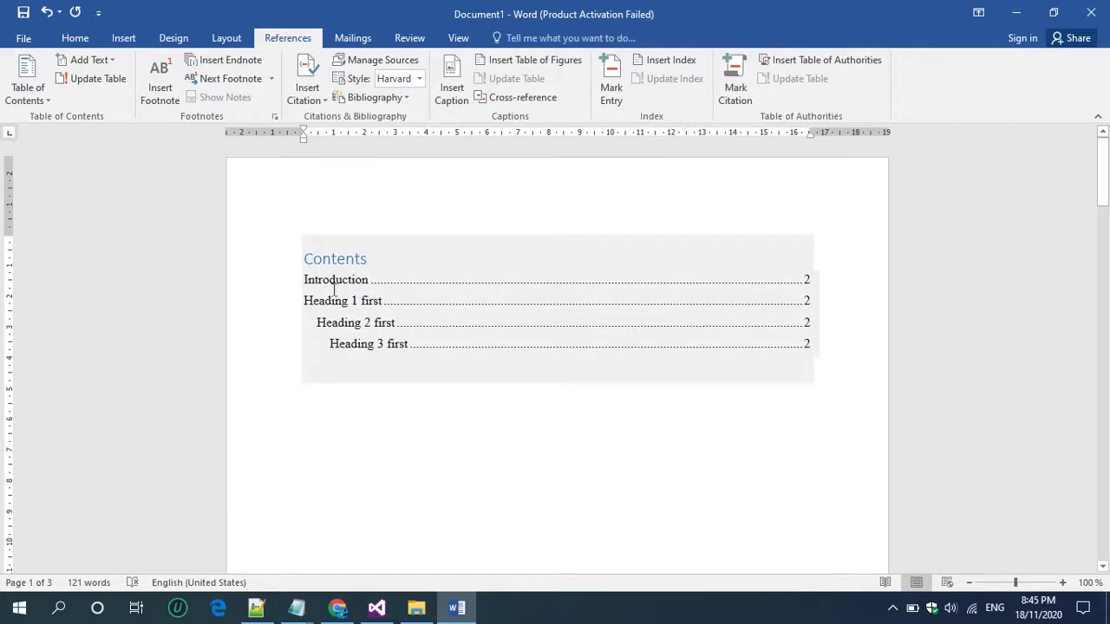
{"action": "key", "text": "Return"}
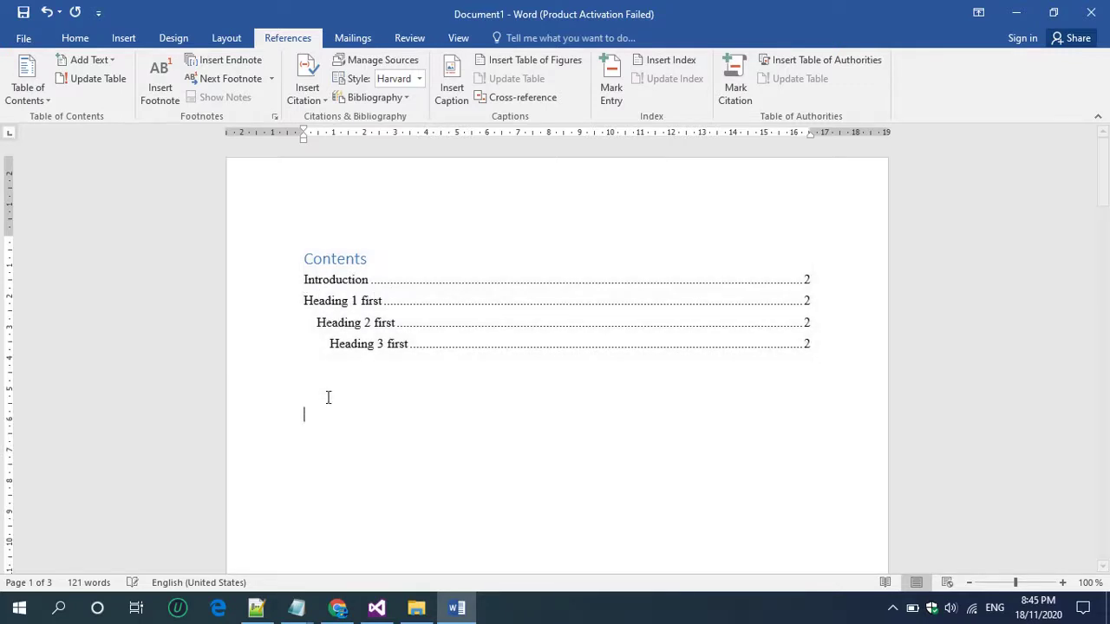
- Look through the first two pages to compare the table of contents with the document's headings
{"action": "scroll", "coordinate": [328, 397], "scroll_direction": "down", "scroll_amount": 3}
{"action": "scroll", "coordinate": [327, 397], "scroll_direction": "down", "scroll_amount": 2}
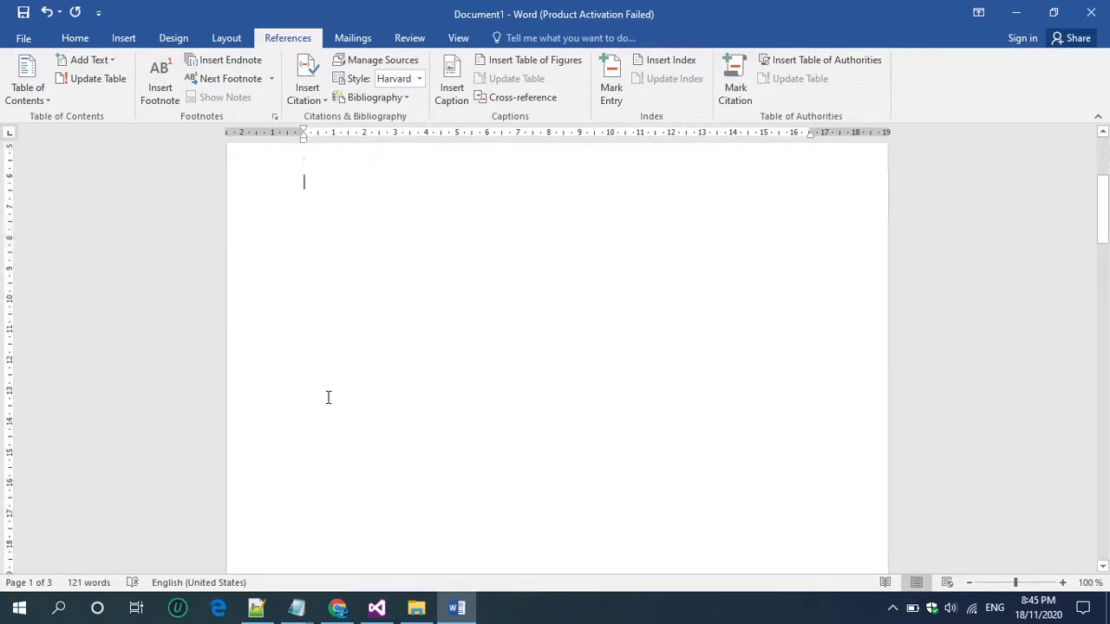
{"action": "scroll", "coordinate": [328, 397], "scroll_direction": "up", "scroll_amount": 2}
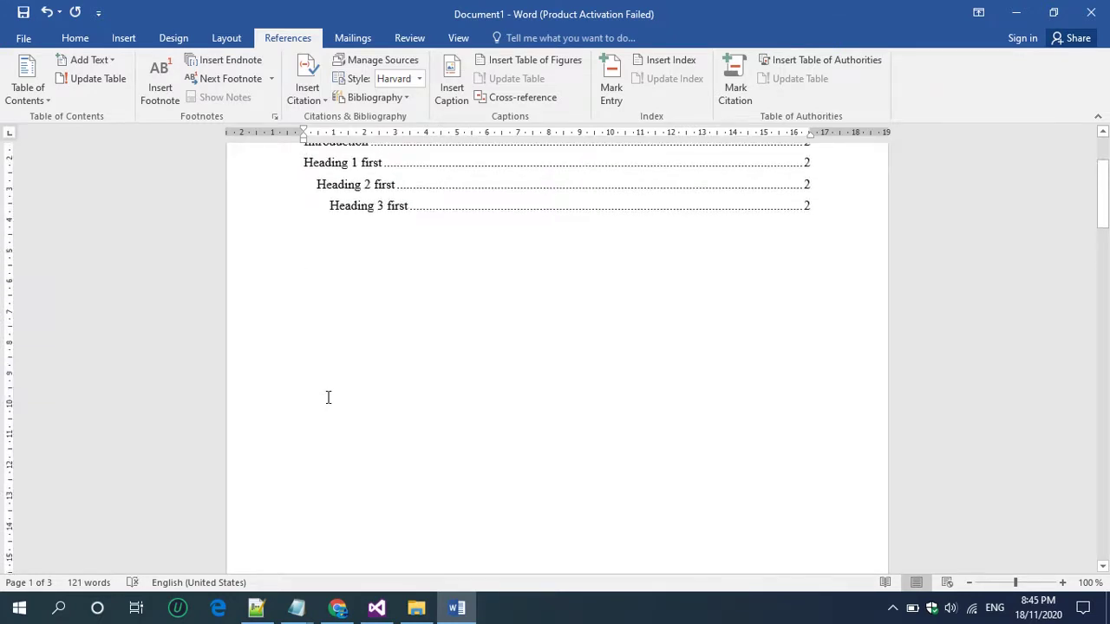
{"action": "scroll", "coordinate": [328, 397], "scroll_direction": "down", "scroll_amount": 10}
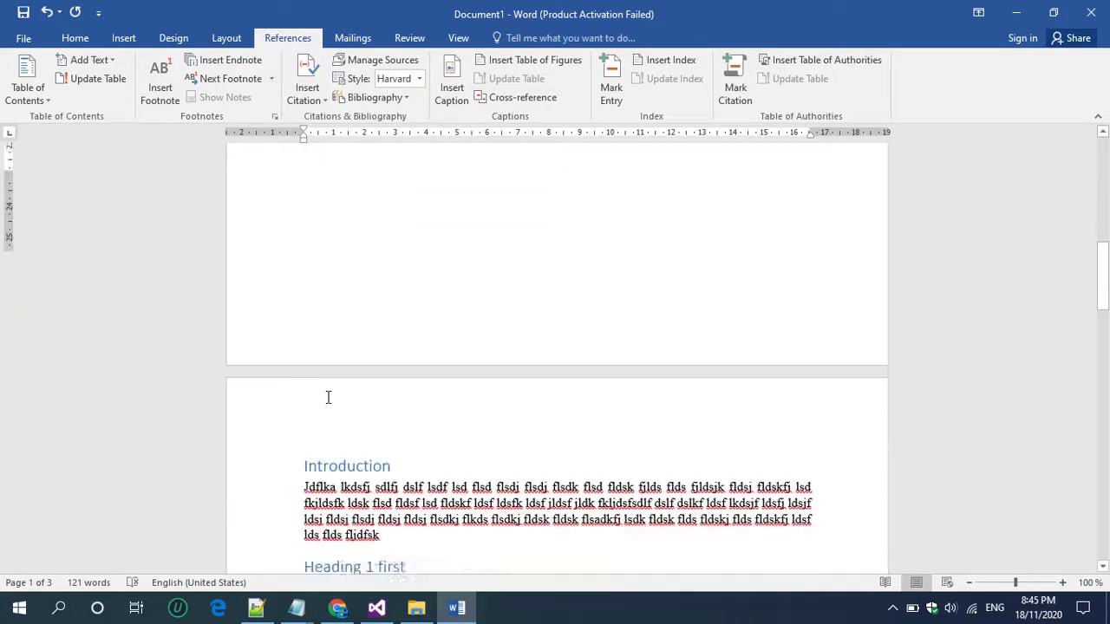
{"action": "scroll", "coordinate": [328, 397], "scroll_direction": "down", "scroll_amount": 10}
{"action": "scroll", "coordinate": [327, 397], "scroll_direction": "up", "scroll_amount": 10}
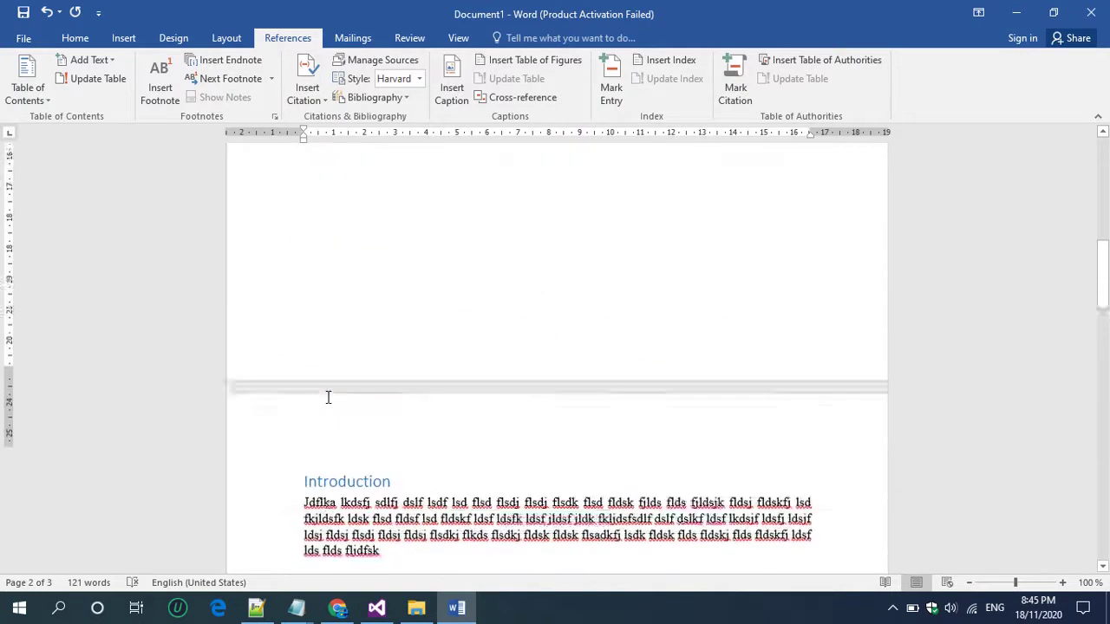
{"action": "scroll", "coordinate": [328, 397], "scroll_direction": "up", "scroll_amount": 10}
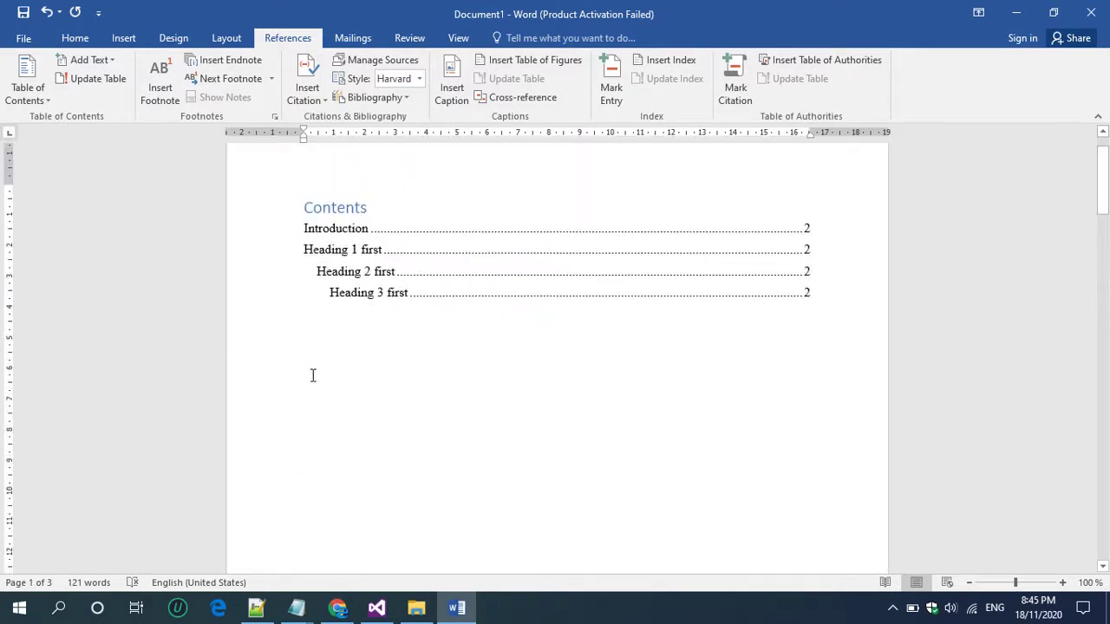
{"action": "scroll", "coordinate": [312, 374], "scroll_direction": "down", "scroll_amount": 2}
{"action": "scroll", "coordinate": [312, 374], "scroll_direction": "up", "scroll_amount": 1}
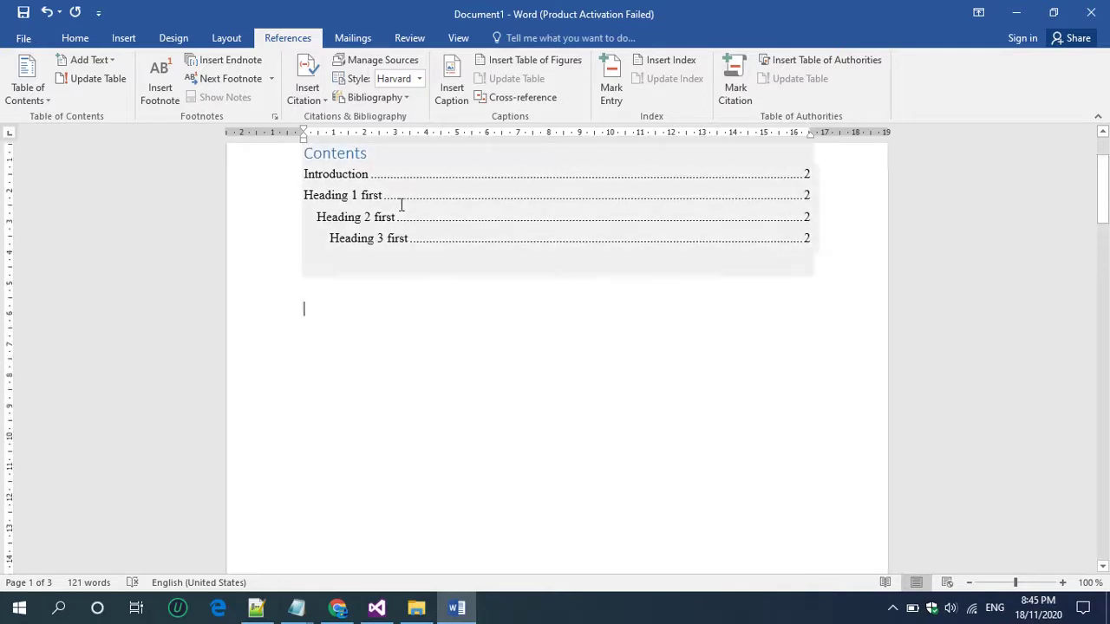
- Insert a table of figures for the Figure caption label below the table of contents
{"action": "left_click", "coordinate": [452, 95]}
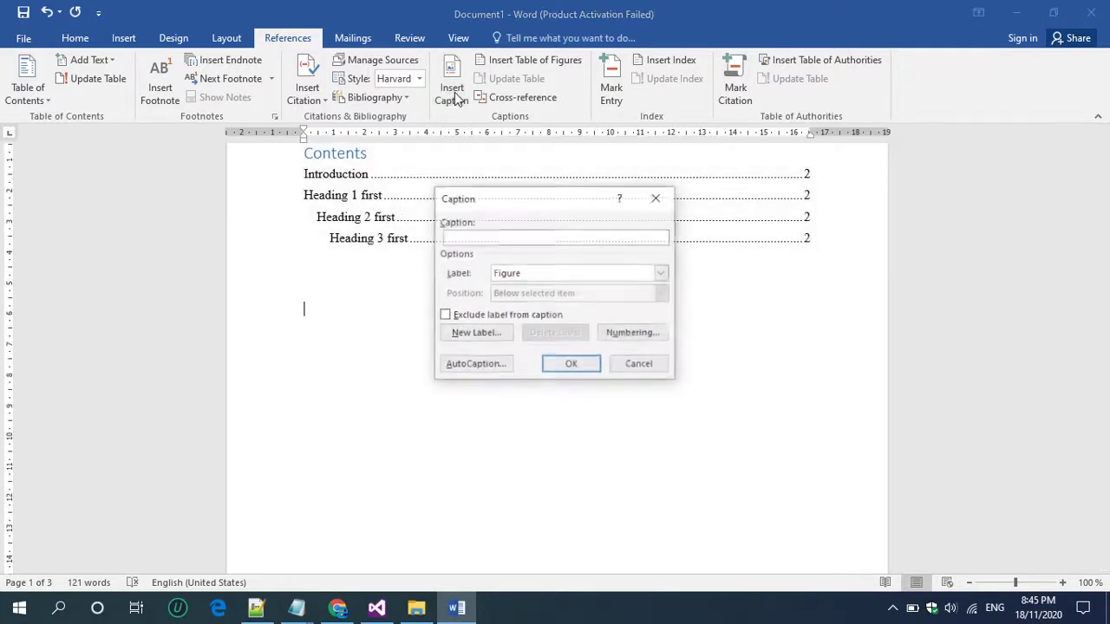
{"action": "left_click", "coordinate": [658, 197]}
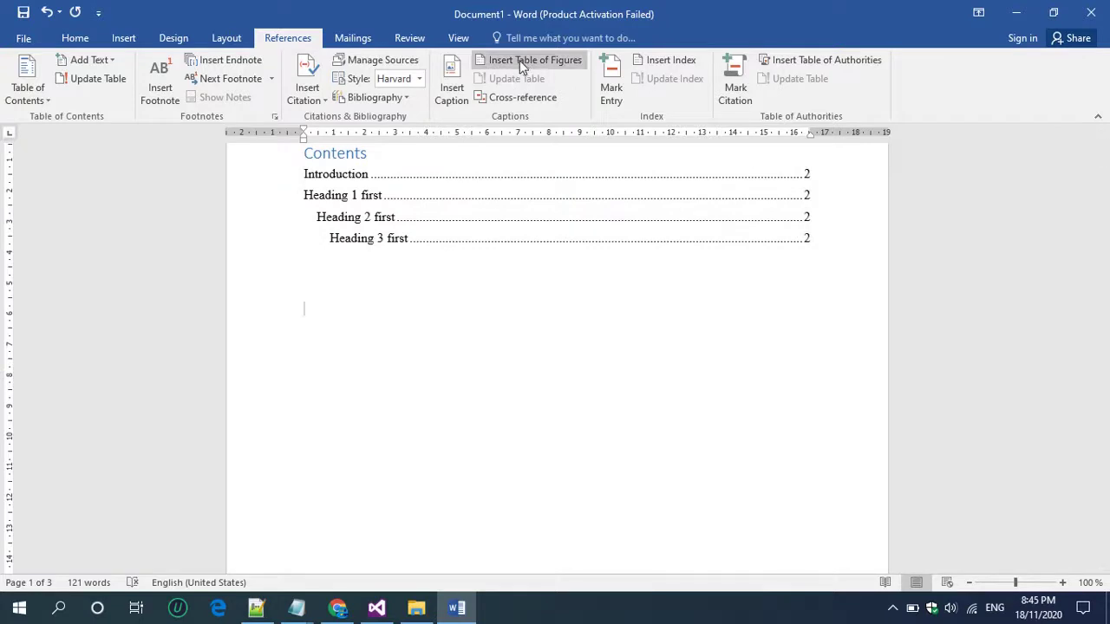
{"action": "left_click", "coordinate": [549, 66]}
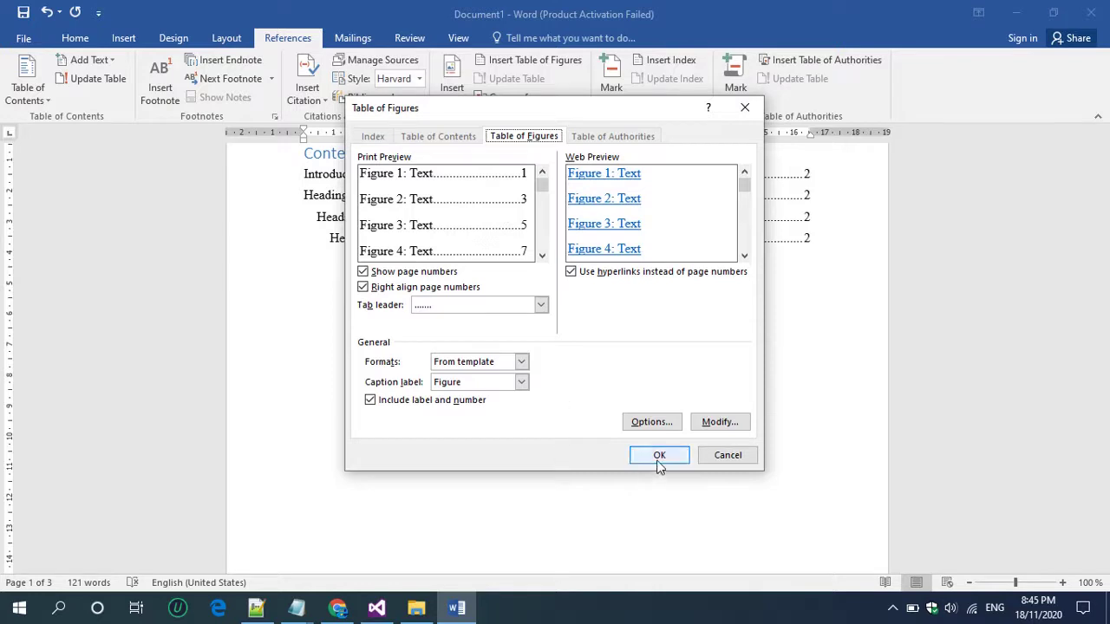
{"action": "left_click", "coordinate": [658, 457]}
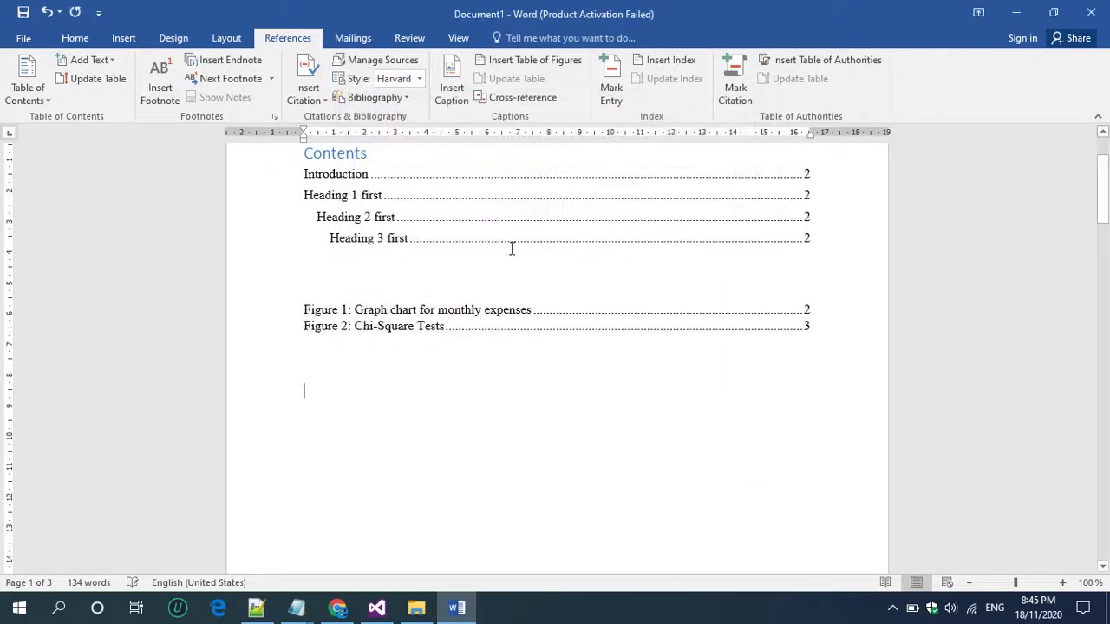
- Insert a second table of figures below the list of figures, using the Table caption label
{"action": "left_click", "coordinate": [533, 68]}
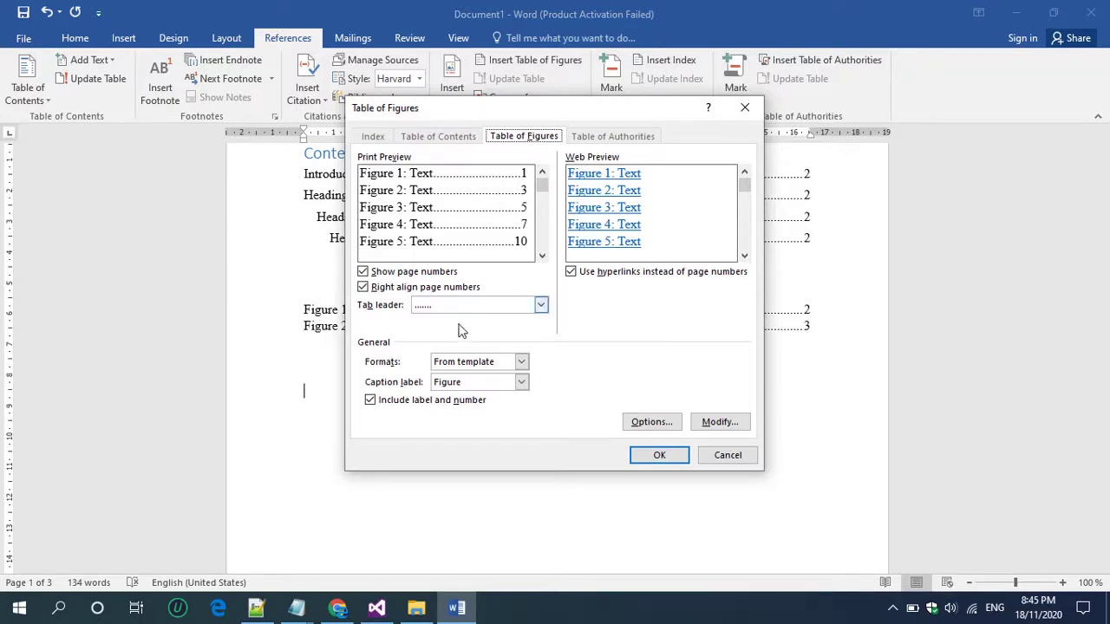
{"action": "left_click", "coordinate": [520, 382]}
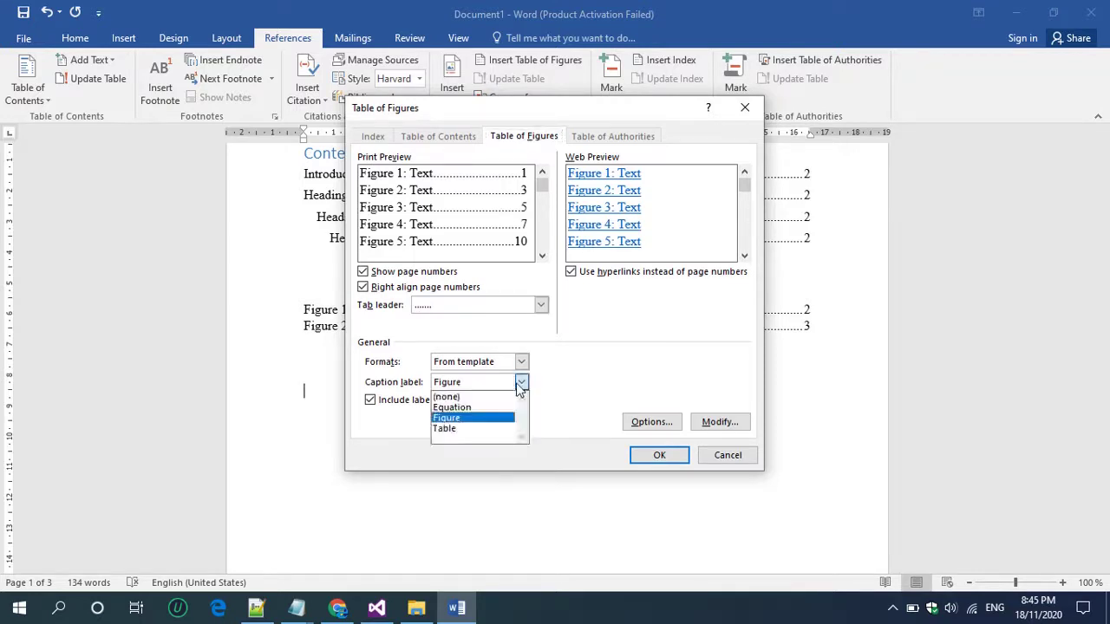
{"action": "left_click", "coordinate": [473, 411]}
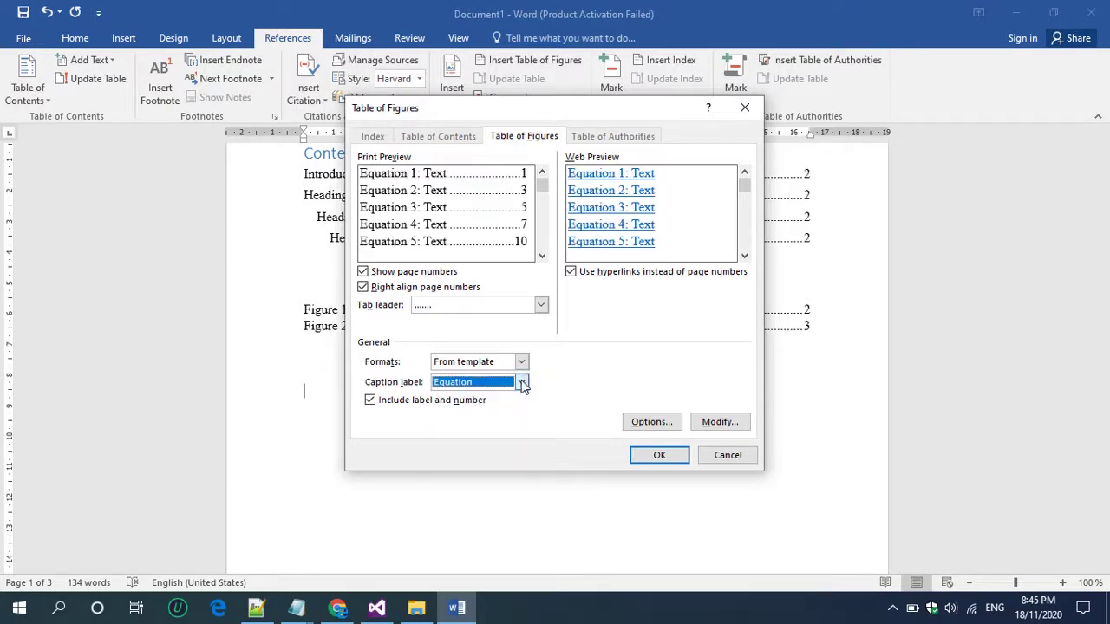
{"action": "left_click", "coordinate": [520, 381]}
{"action": "left_click", "coordinate": [473, 428]}
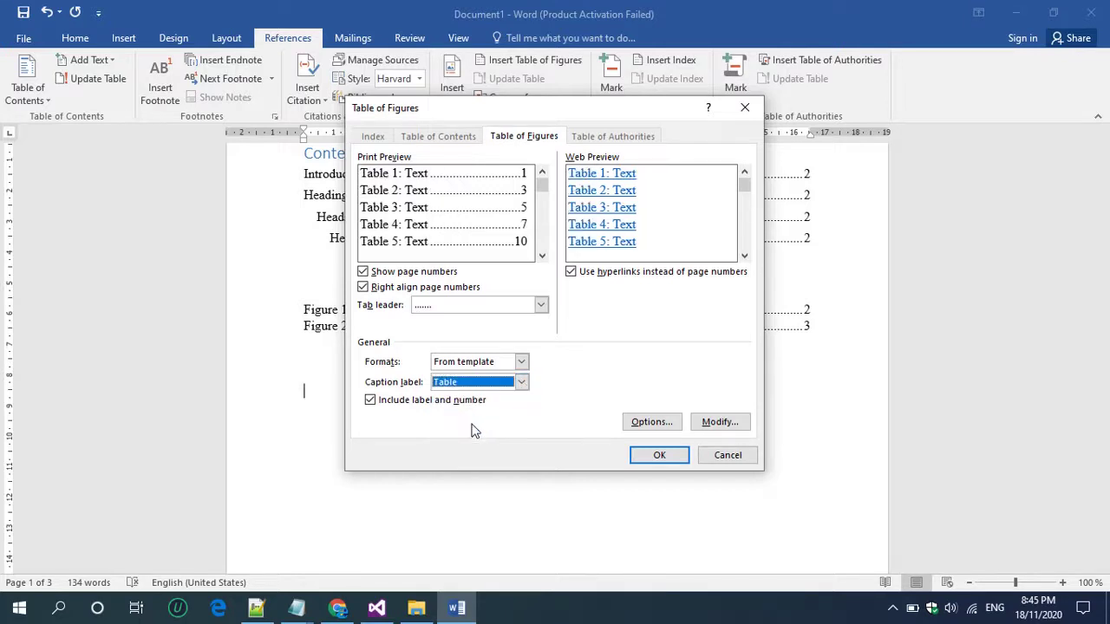
{"action": "left_click", "coordinate": [517, 383]}
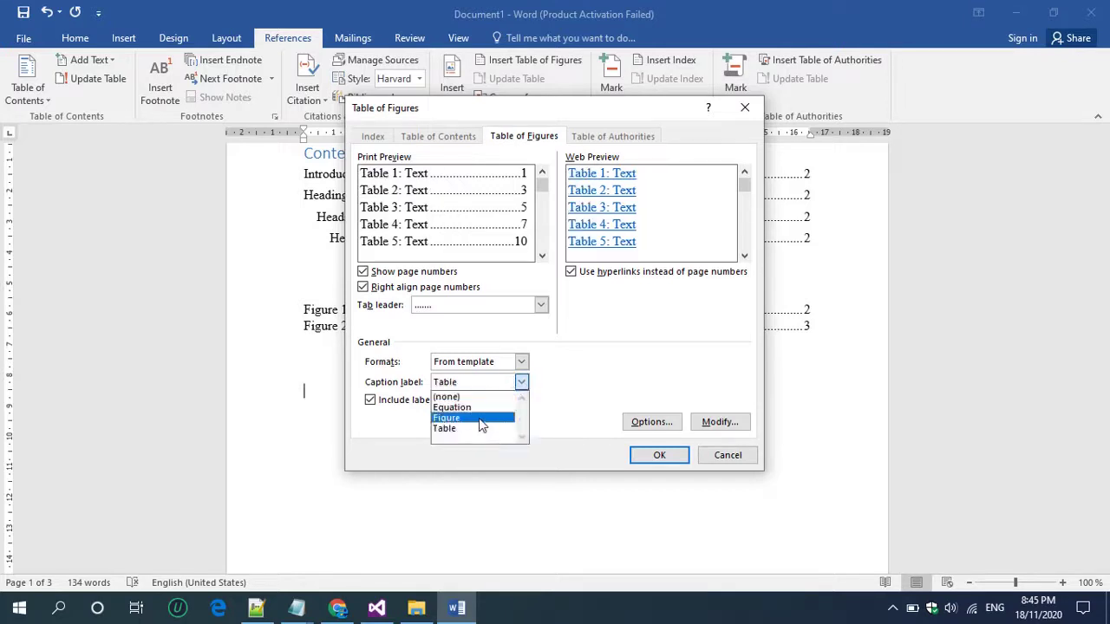
{"action": "left_click", "coordinate": [473, 428]}
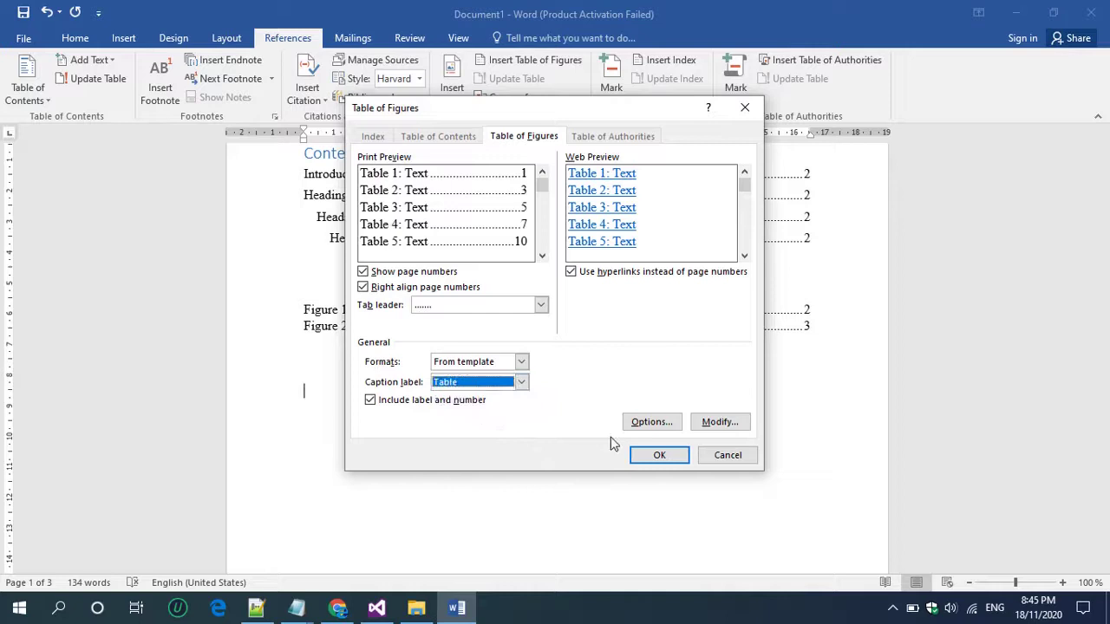
{"action": "left_click", "coordinate": [652, 455]}
{"action": "left_click", "coordinate": [397, 393]}
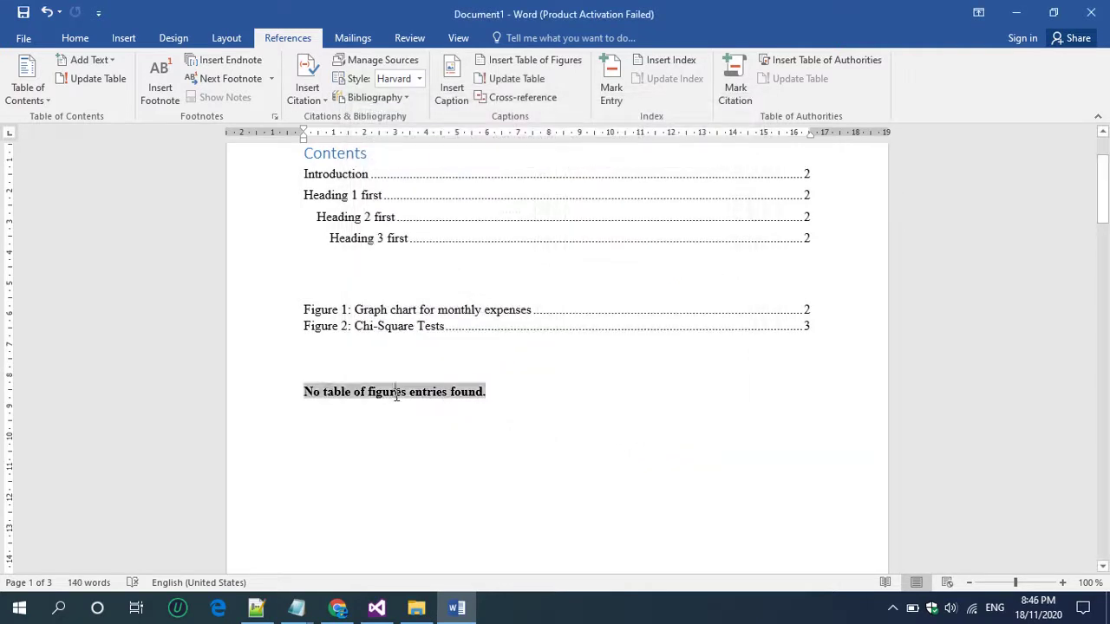
- Insert a table with five columns and two rows on the empty line below the Figure 2 caption
{"action": "scroll", "coordinate": [417, 429], "scroll_direction": "down", "scroll_amount": 15}
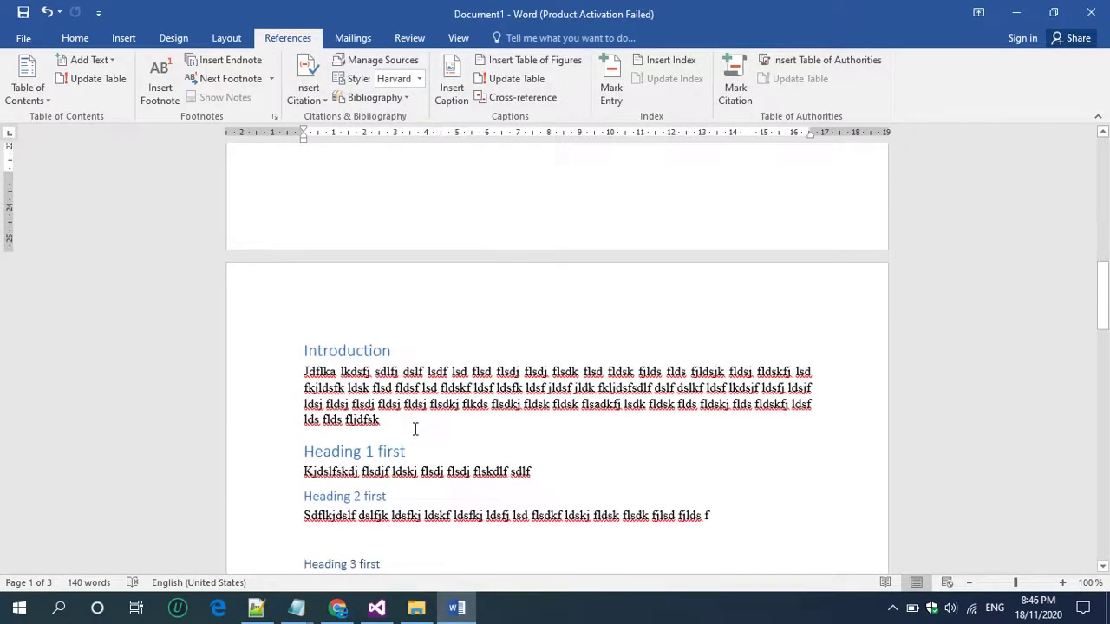
{"action": "scroll", "coordinate": [414, 429], "scroll_direction": "up", "scroll_amount": 10}
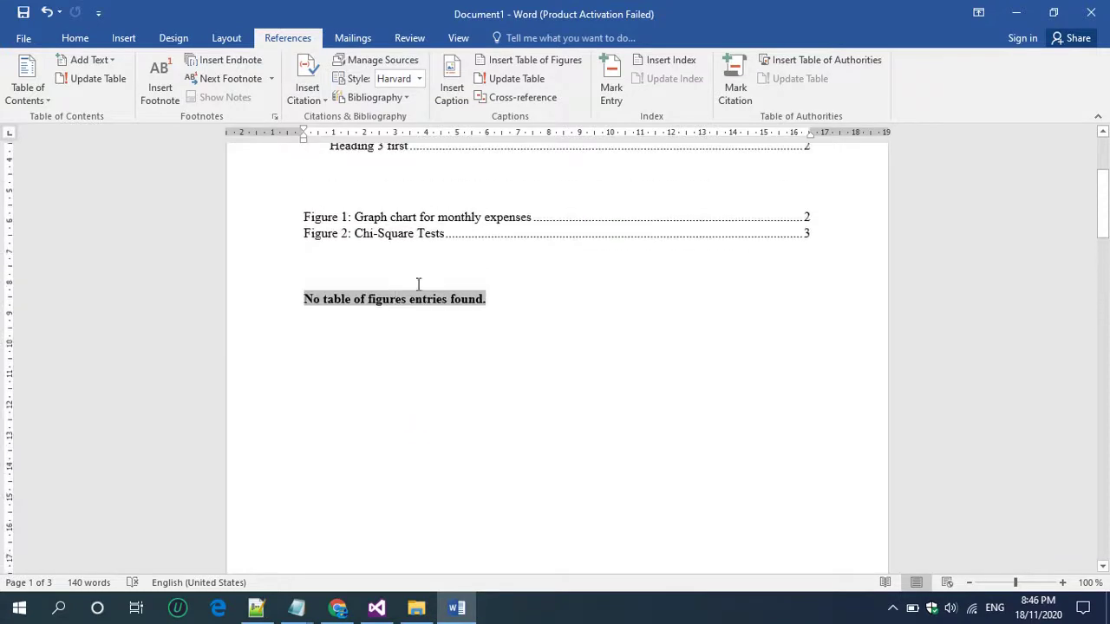
{"action": "scroll", "coordinate": [389, 231], "scroll_direction": "down", "scroll_amount": 15}
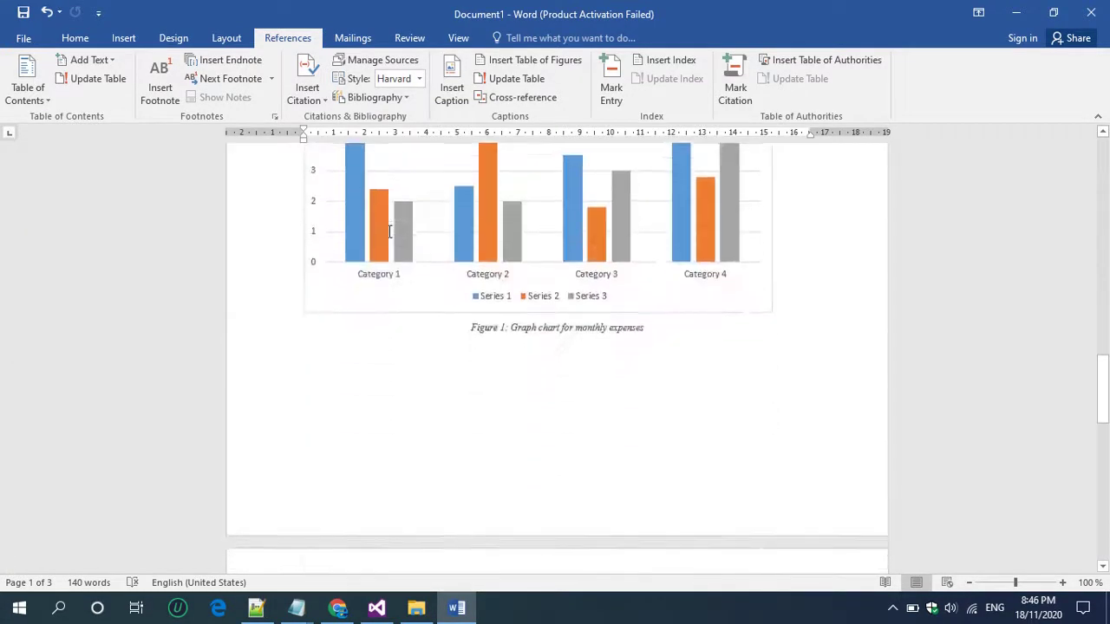
{"action": "scroll", "coordinate": [389, 231], "scroll_direction": "down", "scroll_amount": 5}
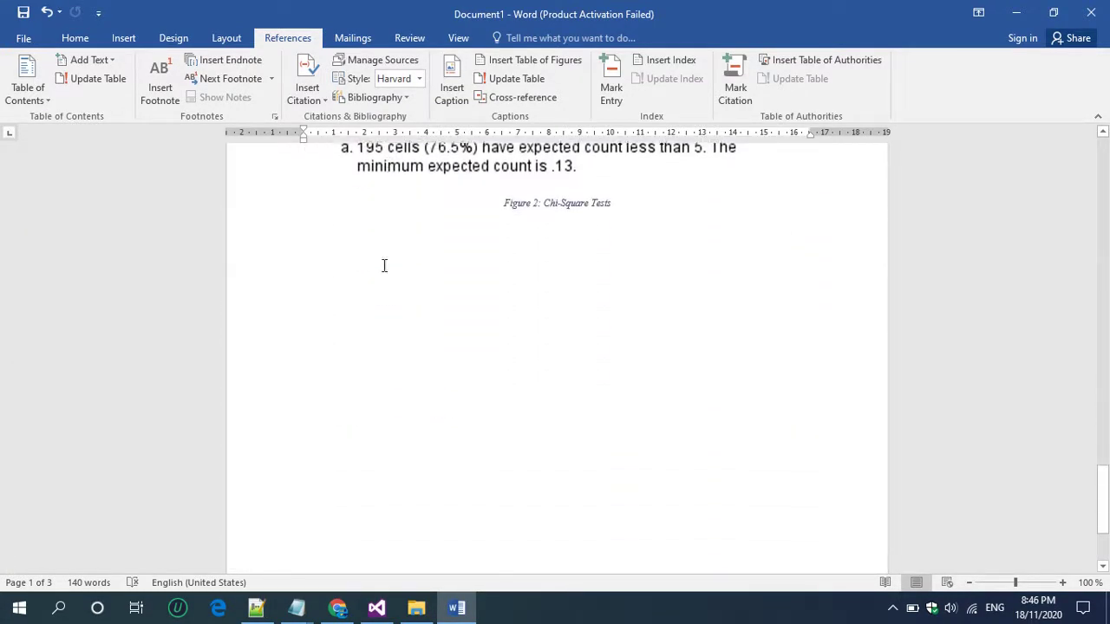
{"action": "left_click", "coordinate": [384, 265]}
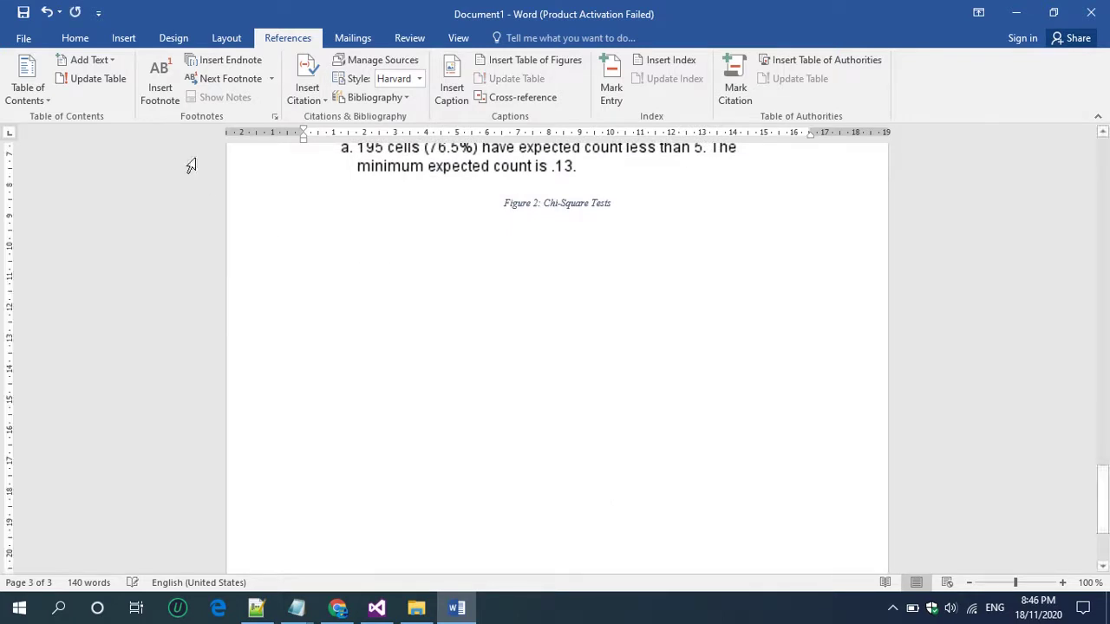
{"action": "left_click", "coordinate": [124, 38]}
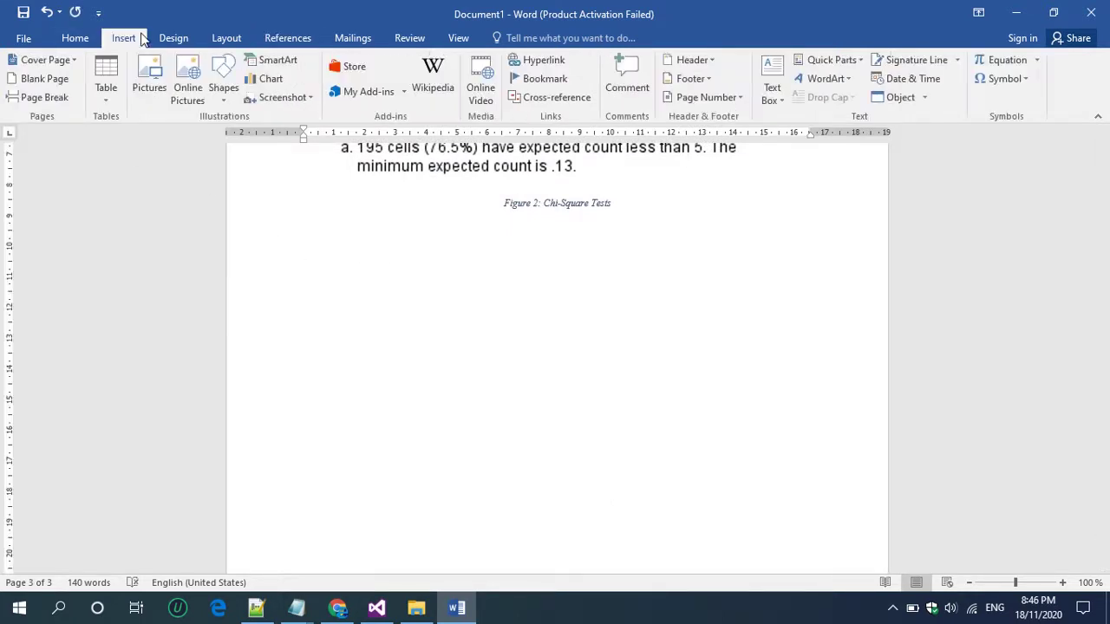
{"action": "left_click", "coordinate": [104, 90]}
{"action": "left_click", "coordinate": [147, 120]}
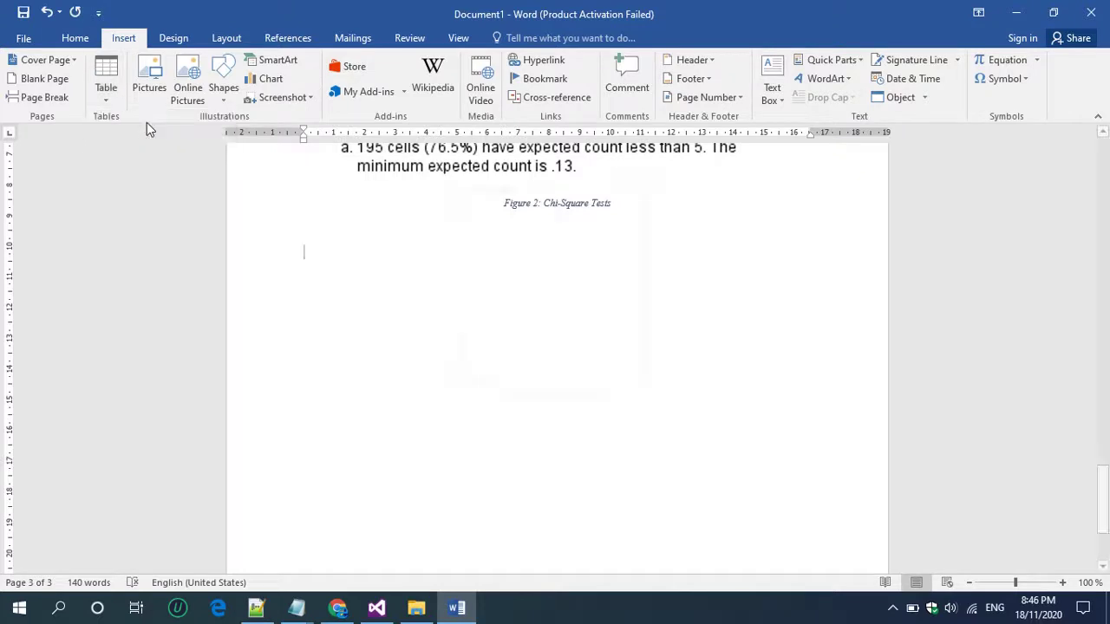
{"action": "left_click", "coordinate": [559, 379]}
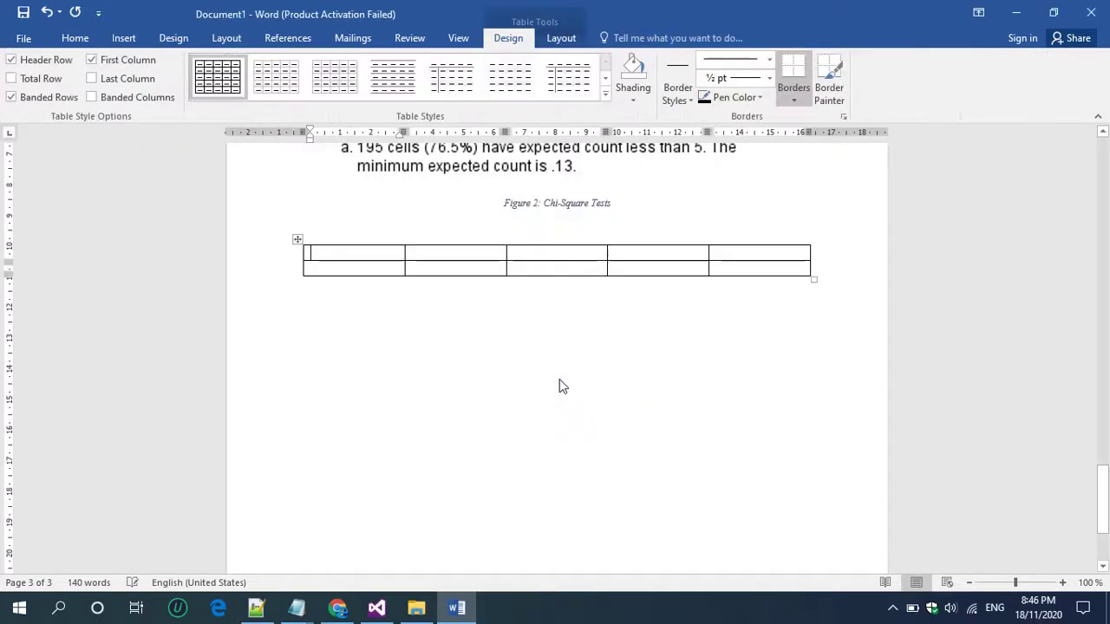
- Add a third row at the end of the table and place the cursor on the line below it
{"action": "left_click", "coordinate": [837, 275]}
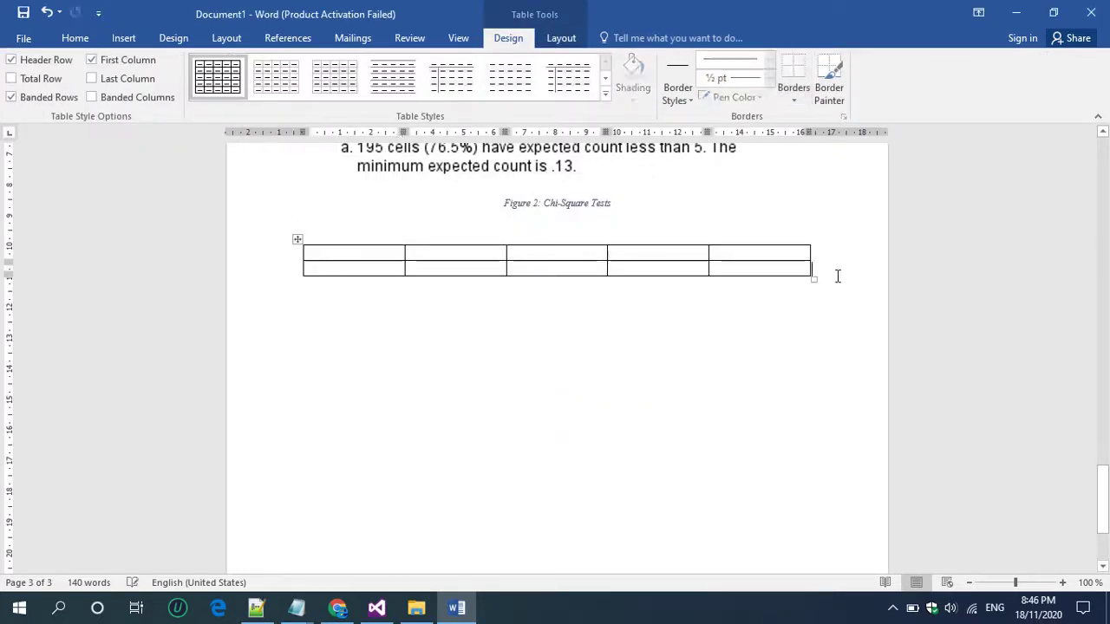
{"action": "key", "text": "Return"}
{"action": "left_click", "coordinate": [666, 348]}
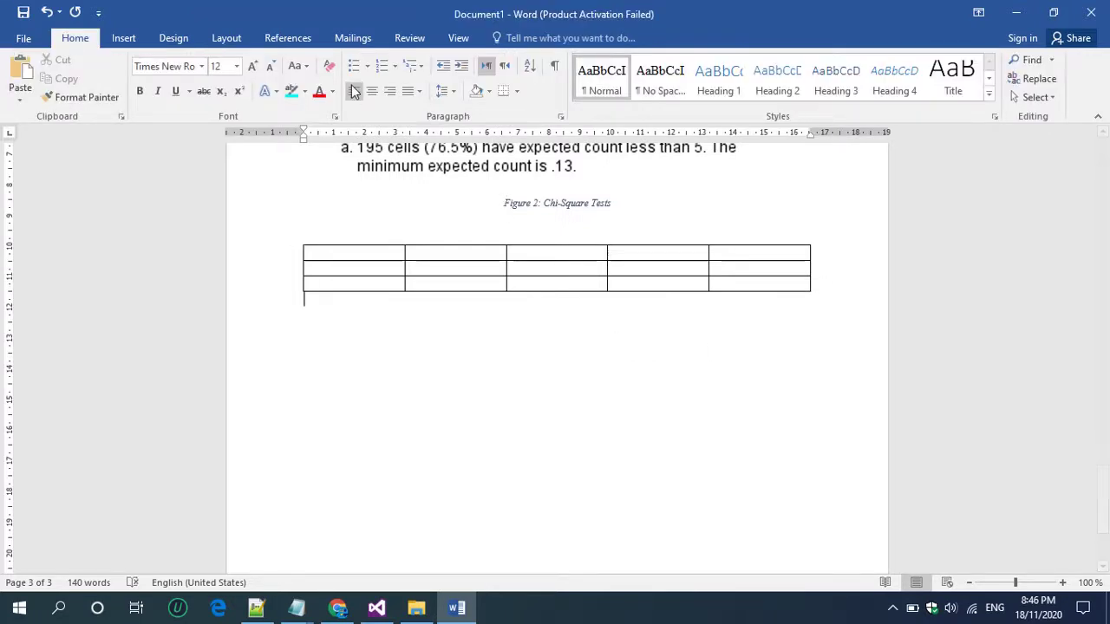
- Insert a caption with the Table label below the new table and title it "Table title" after a colon
{"action": "left_click", "coordinate": [287, 38]}
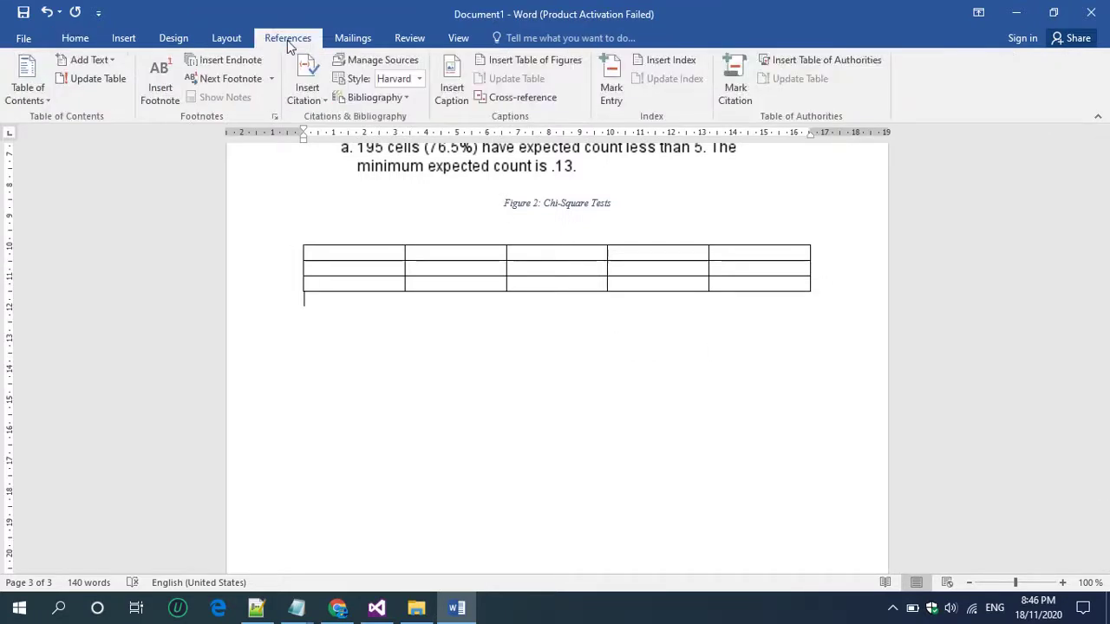
{"action": "left_click", "coordinate": [505, 60]}
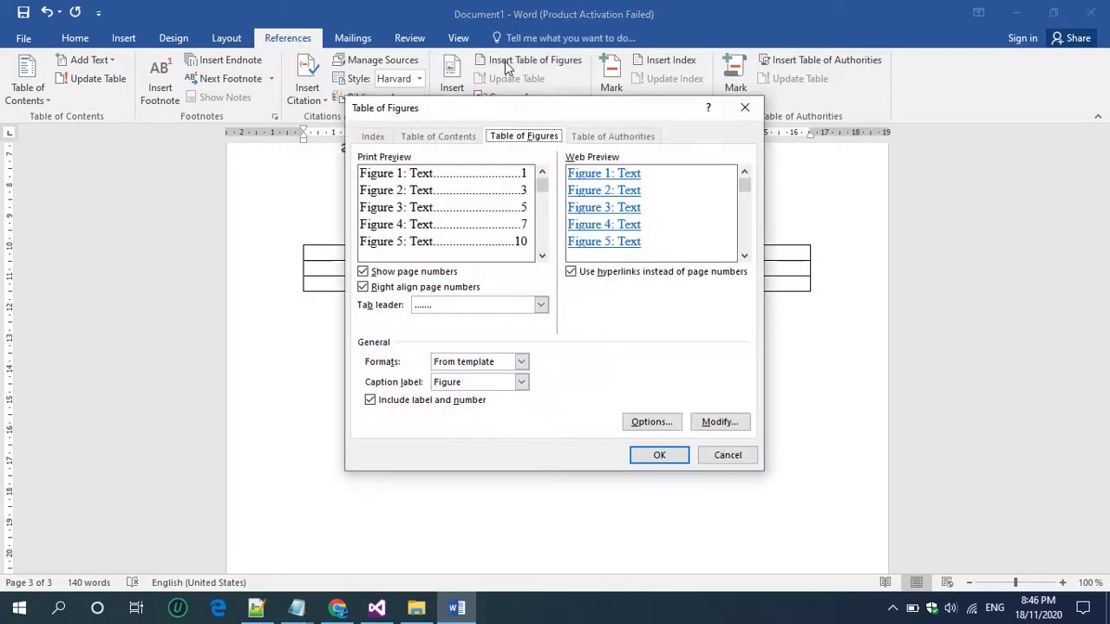
{"action": "left_click", "coordinate": [744, 108]}
{"action": "left_click", "coordinate": [438, 90]}
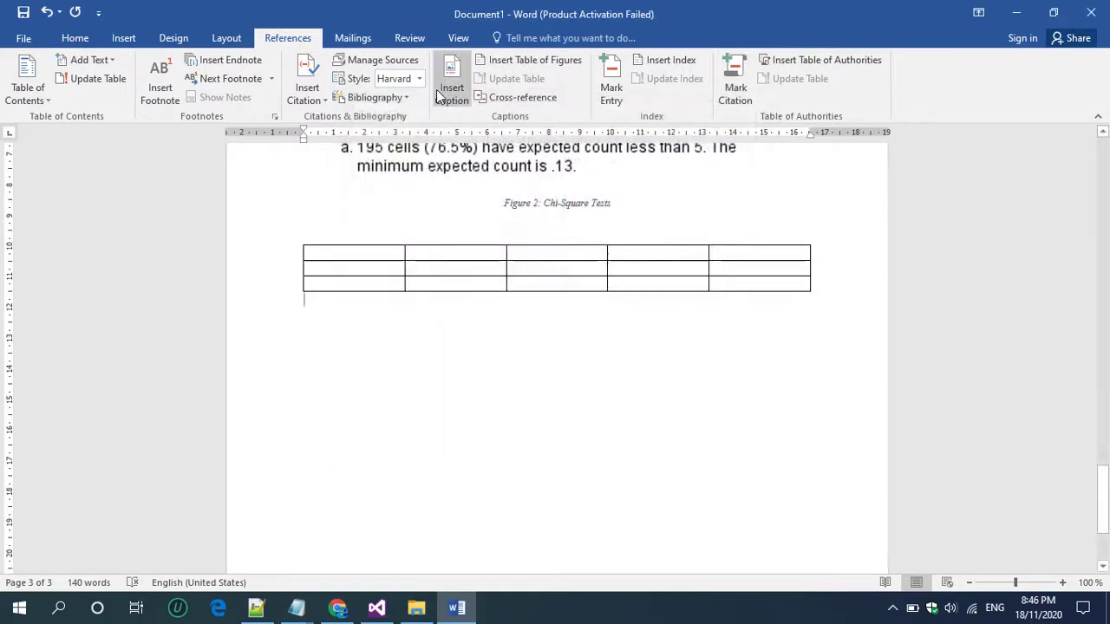
{"action": "left_click", "coordinate": [593, 274]}
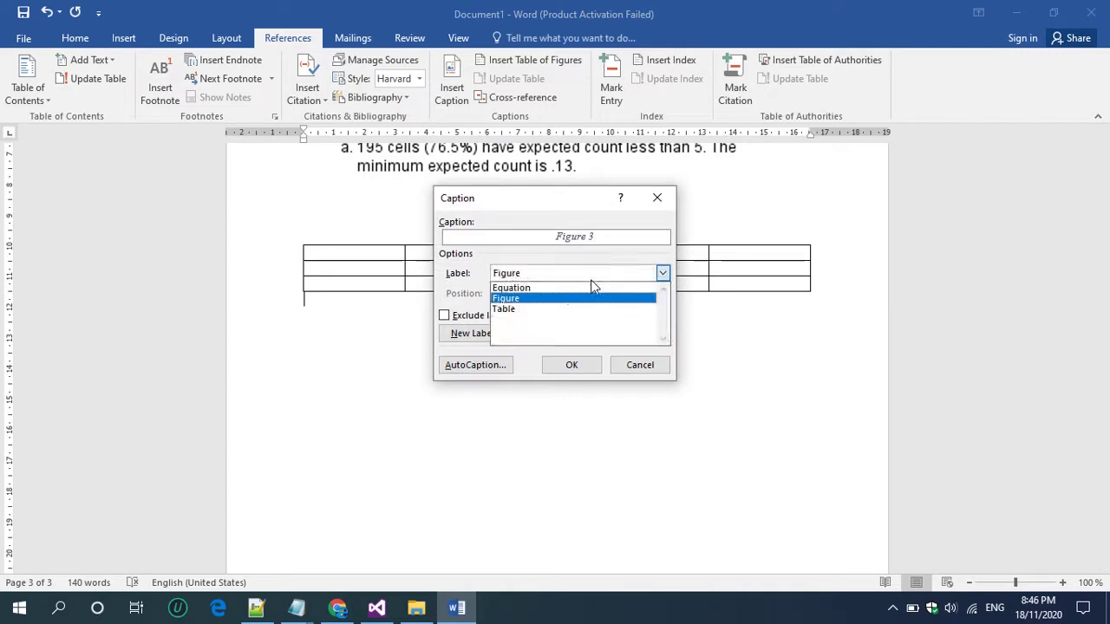
{"action": "left_click", "coordinate": [558, 312]}
{"action": "left_click", "coordinate": [568, 365]}
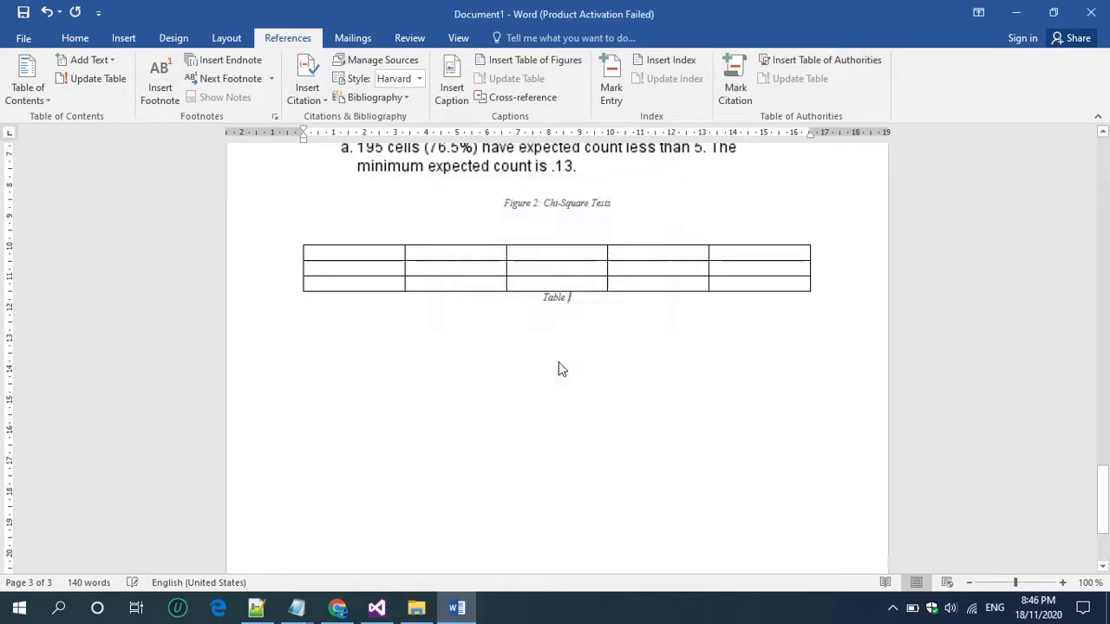
{"action": "type", "text": ": Table"}
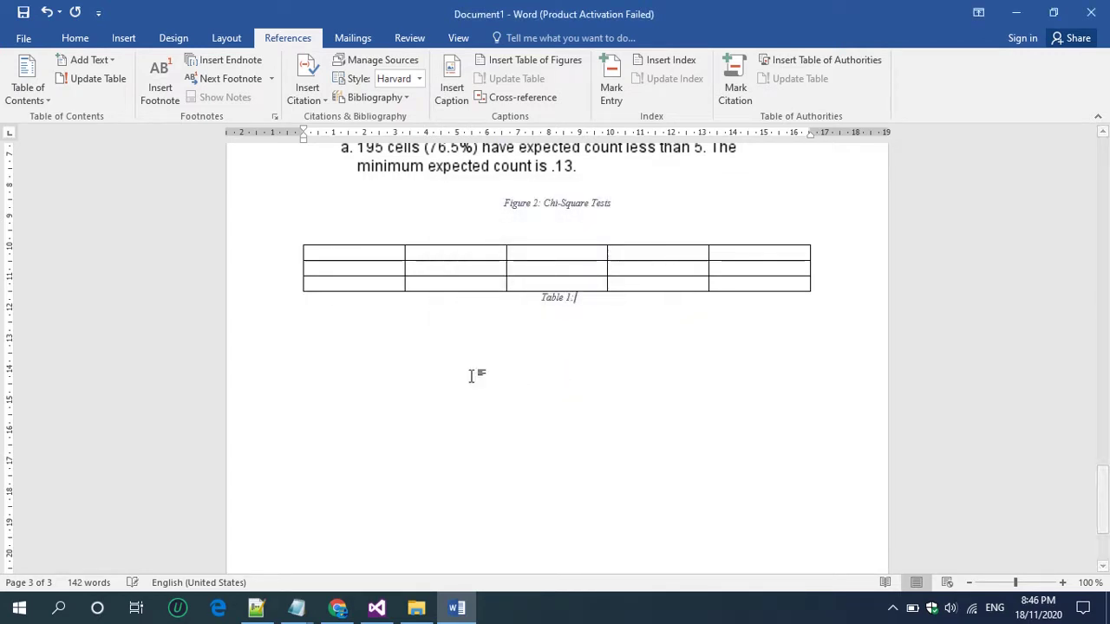
{"action": "type", "text": " title"}
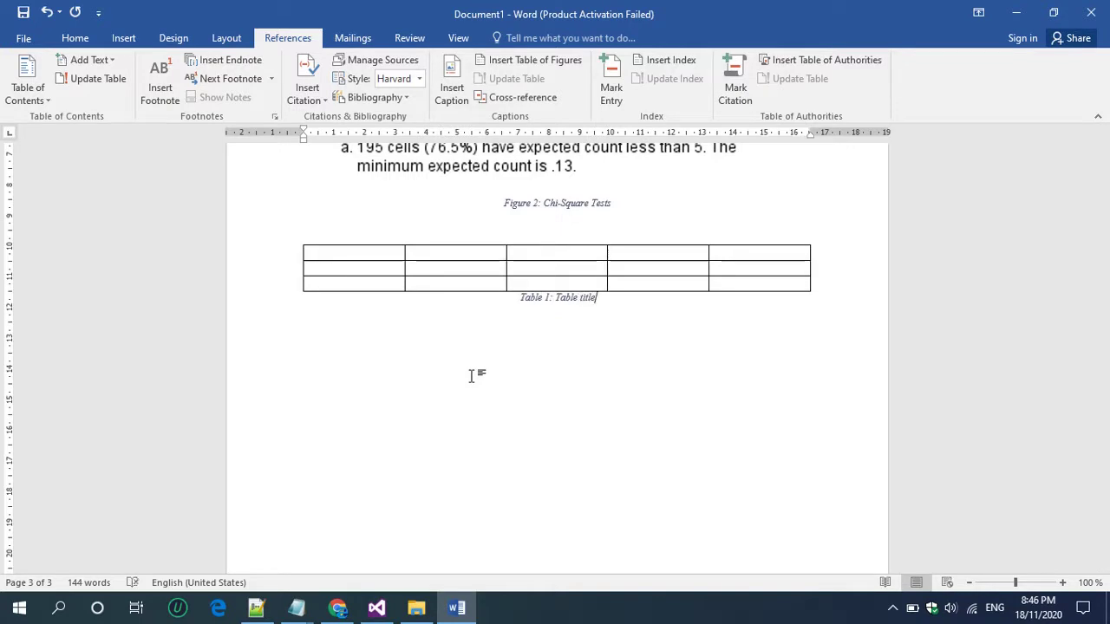
- Update the empty list of tables below the list of figures on the first page
{"action": "scroll", "coordinate": [472, 376], "scroll_direction": "up", "scroll_amount": 15}
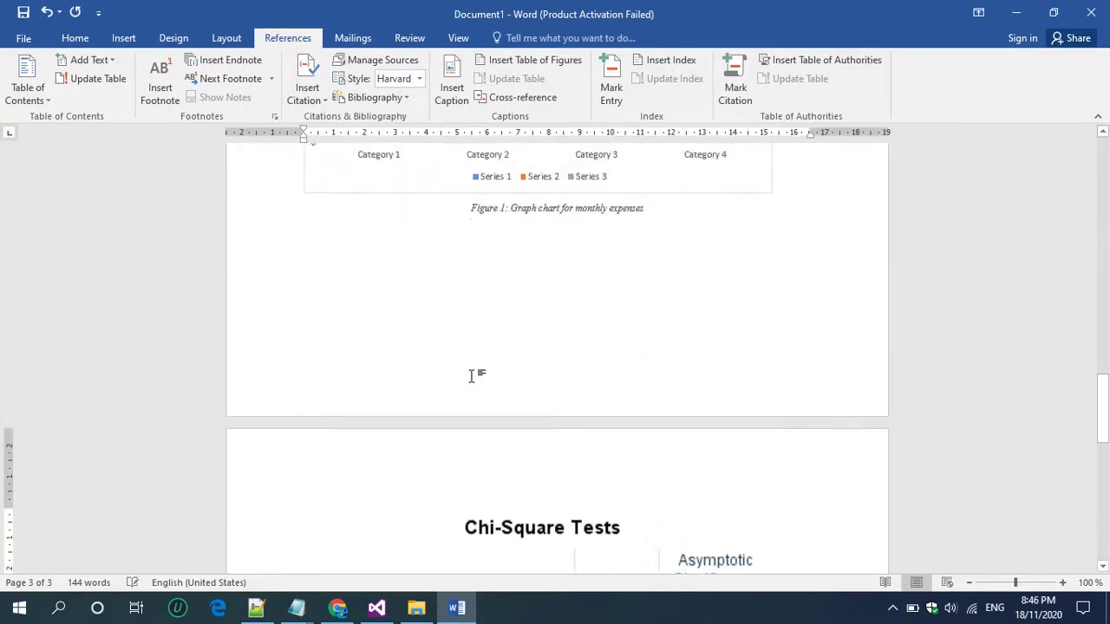
{"action": "scroll", "coordinate": [472, 376], "scroll_direction": "up", "scroll_amount": 6}
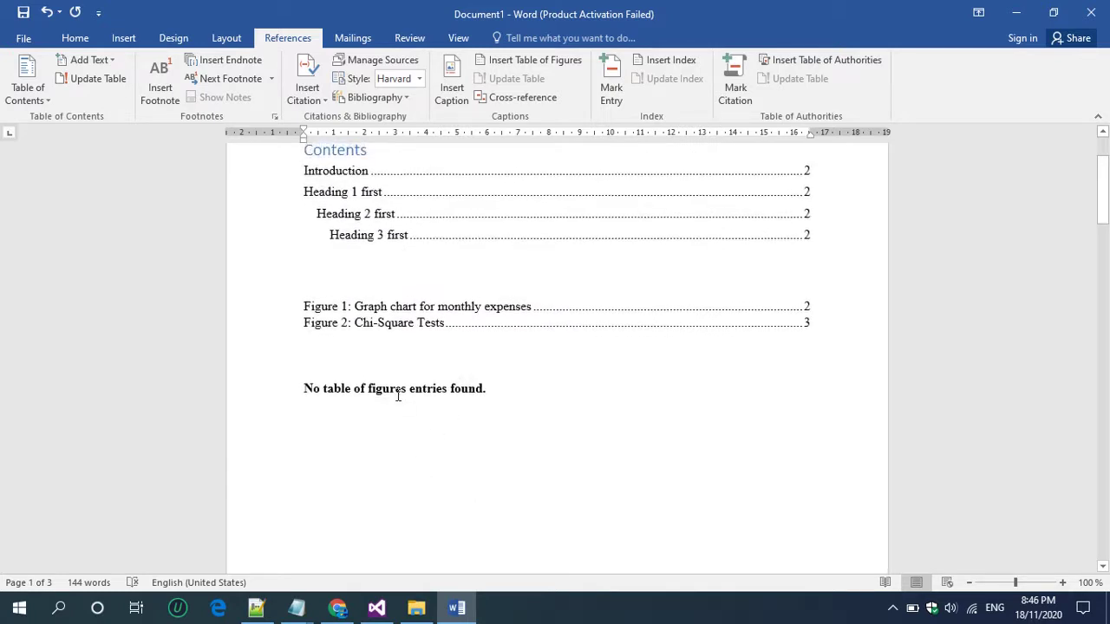
{"action": "left_click", "coordinate": [384, 387]}
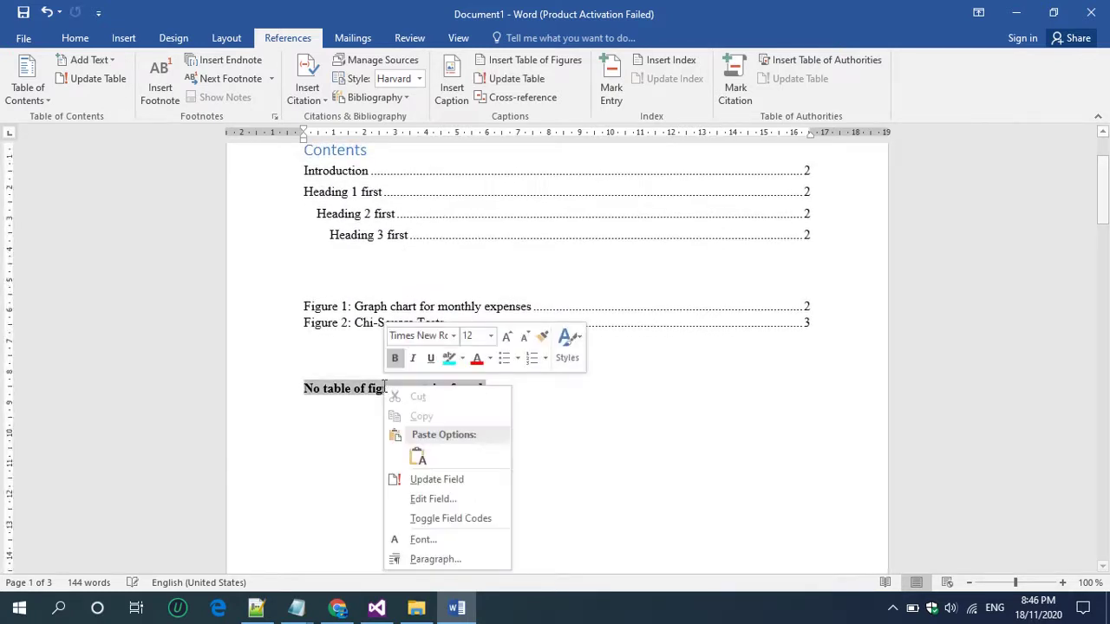
{"action": "right_click", "coordinate": [384, 388]}
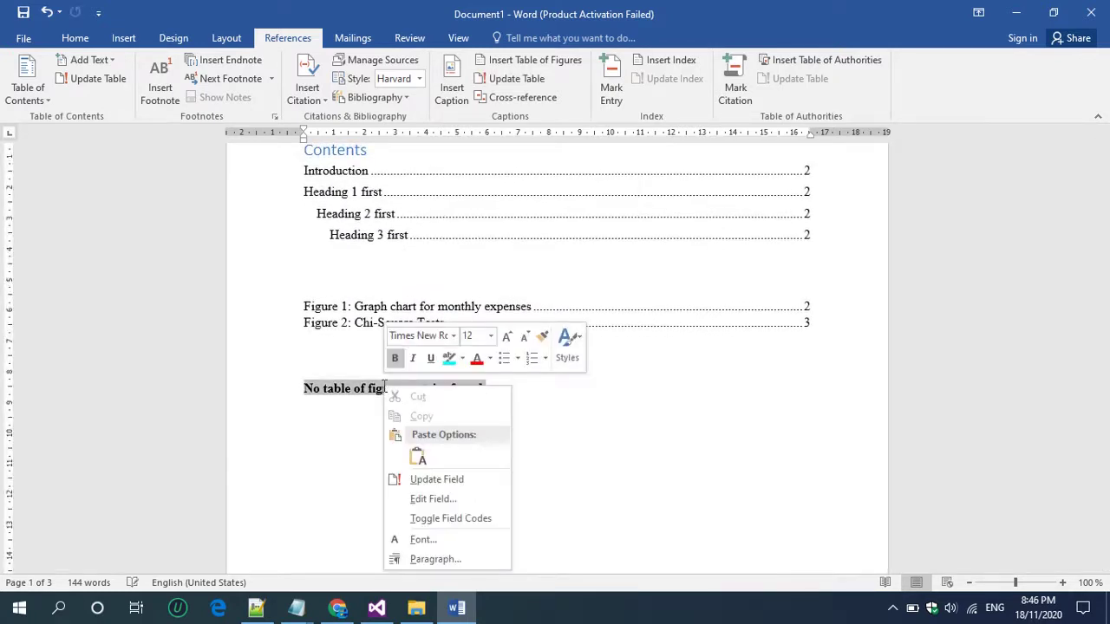
{"action": "left_click", "coordinate": [417, 483]}
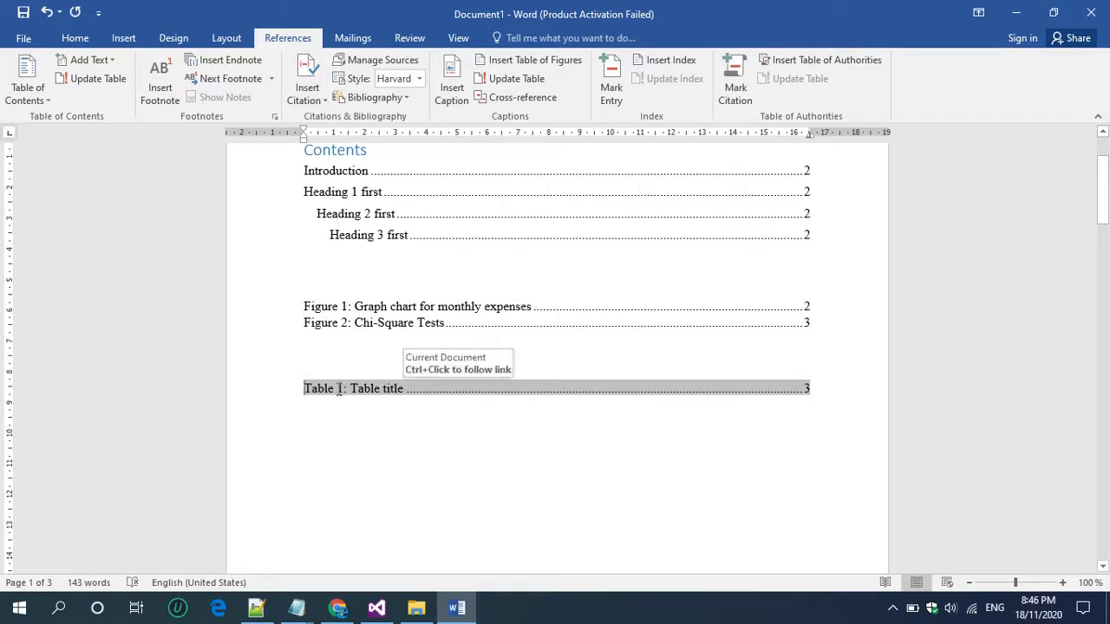
- Add the heading "A new heading 1" in the Heading 1 style below the Table 1 caption
{"action": "scroll", "coordinate": [415, 412], "scroll_direction": "up", "scroll_amount": 2}
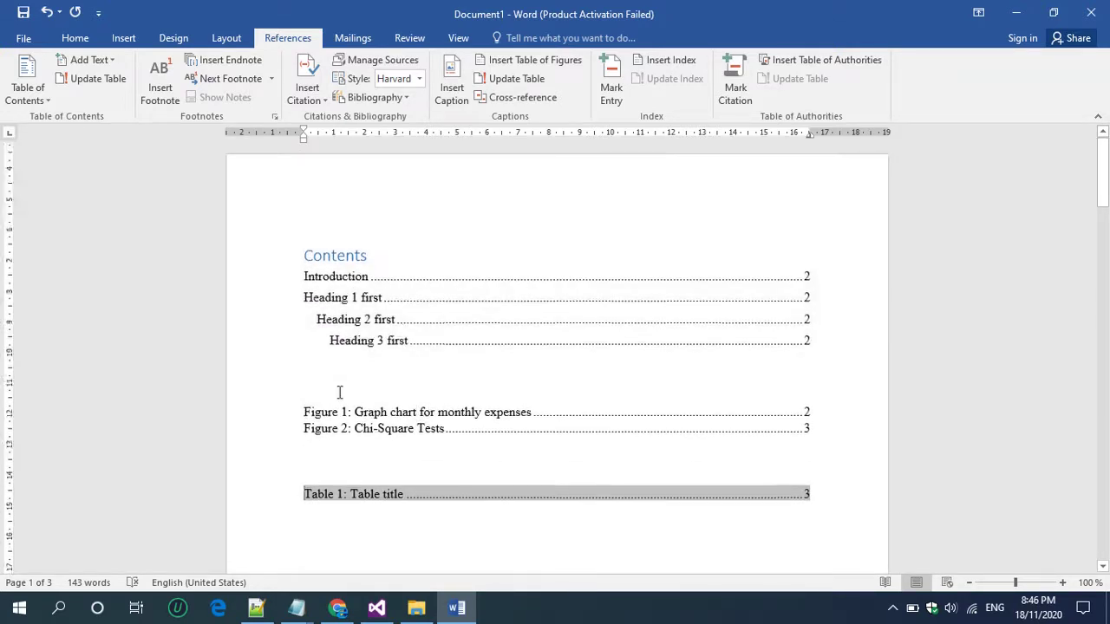
{"action": "scroll", "coordinate": [339, 389], "scroll_direction": "down", "scroll_amount": 20}
{"action": "scroll", "coordinate": [339, 394], "scroll_direction": "down", "scroll_amount": 5}
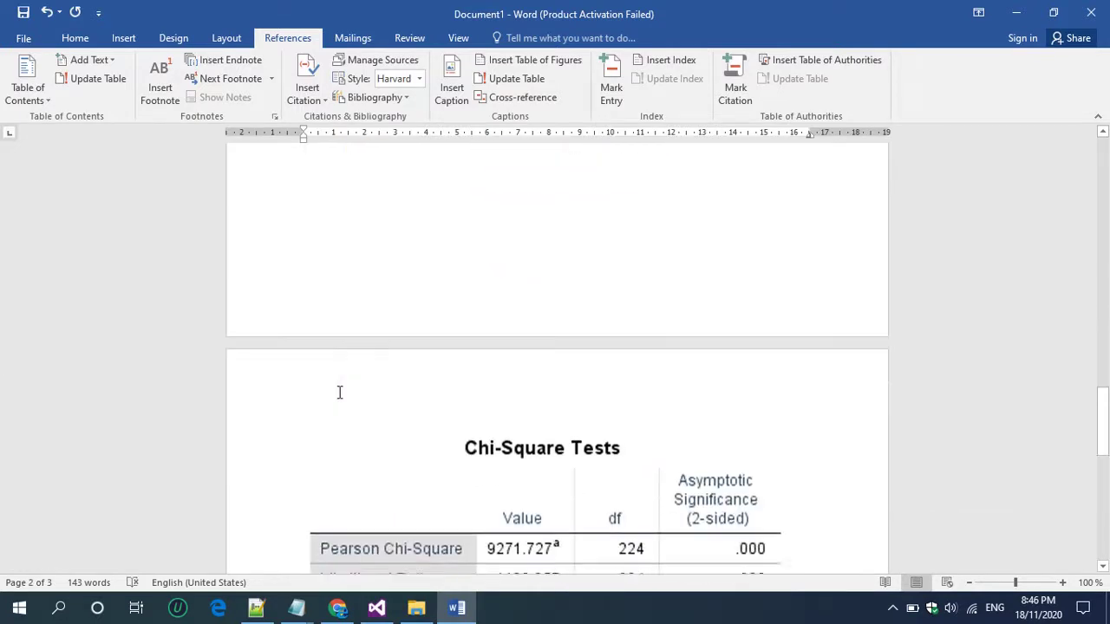
{"action": "scroll", "coordinate": [339, 394], "scroll_direction": "up", "scroll_amount": 4}
{"action": "scroll", "coordinate": [339, 392], "scroll_direction": "down", "scroll_amount": 8}
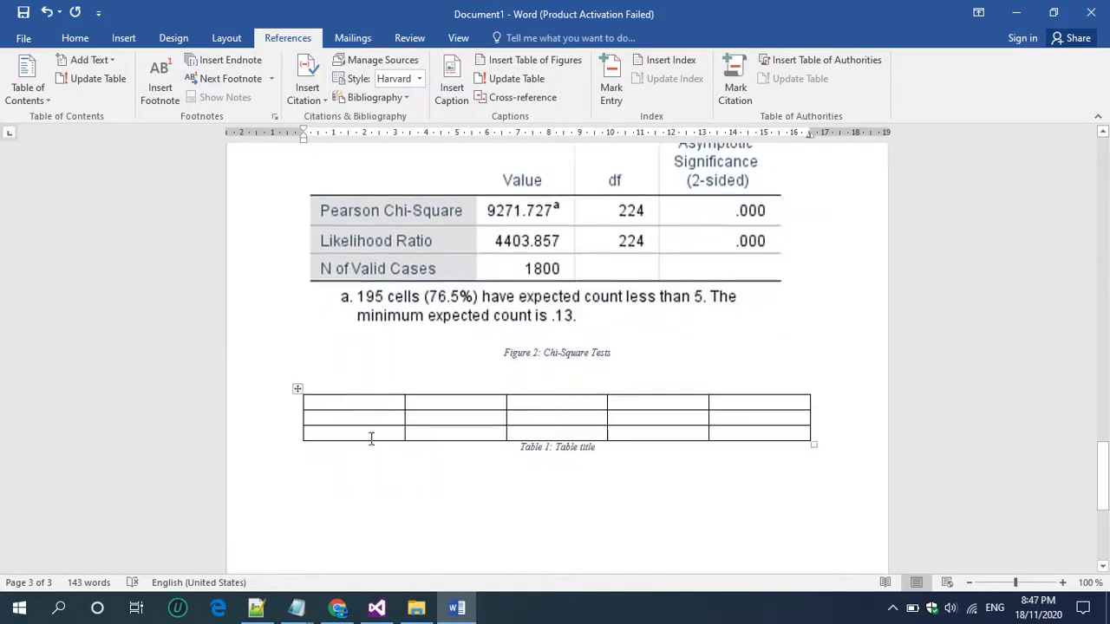
{"action": "left_click", "coordinate": [387, 473]}
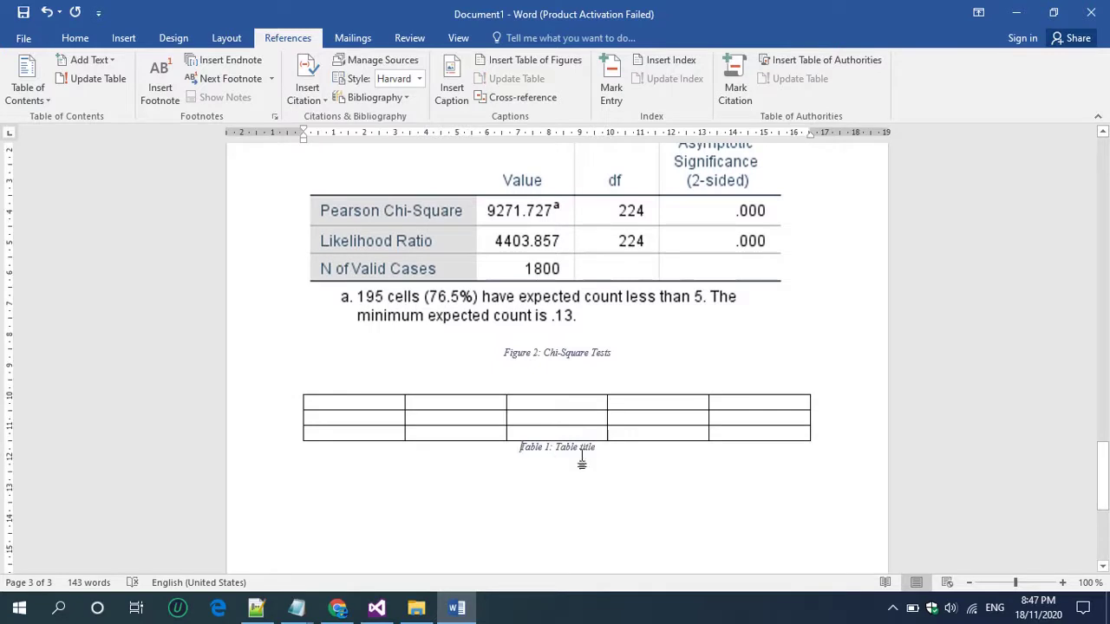
{"action": "key", "text": "Return"}
{"action": "left_click", "coordinate": [75, 38]}
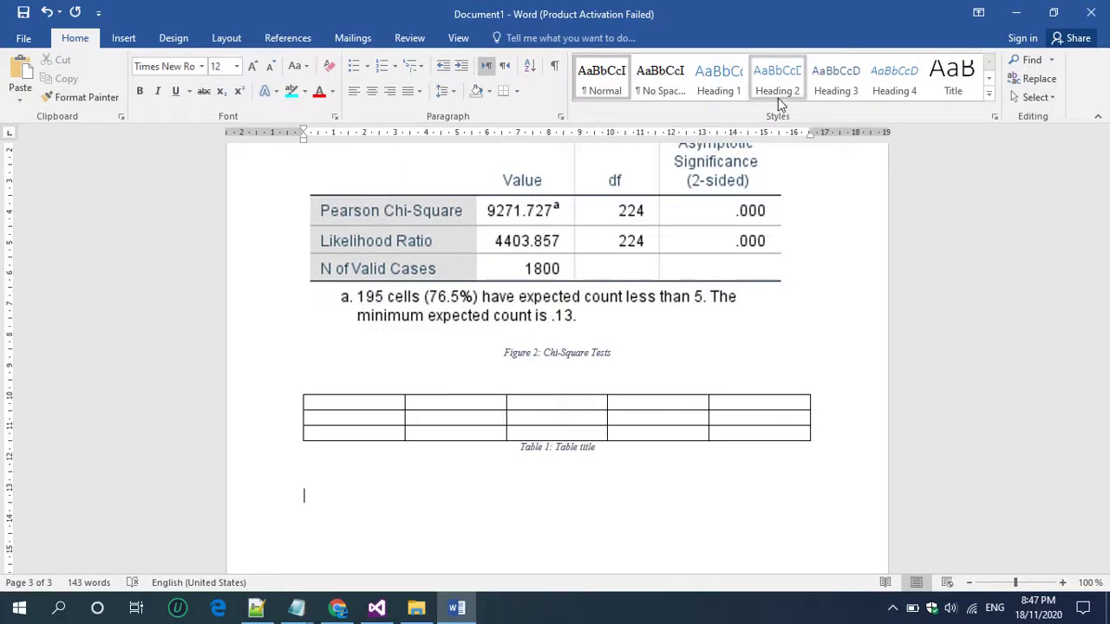
{"action": "left_click", "coordinate": [724, 93]}
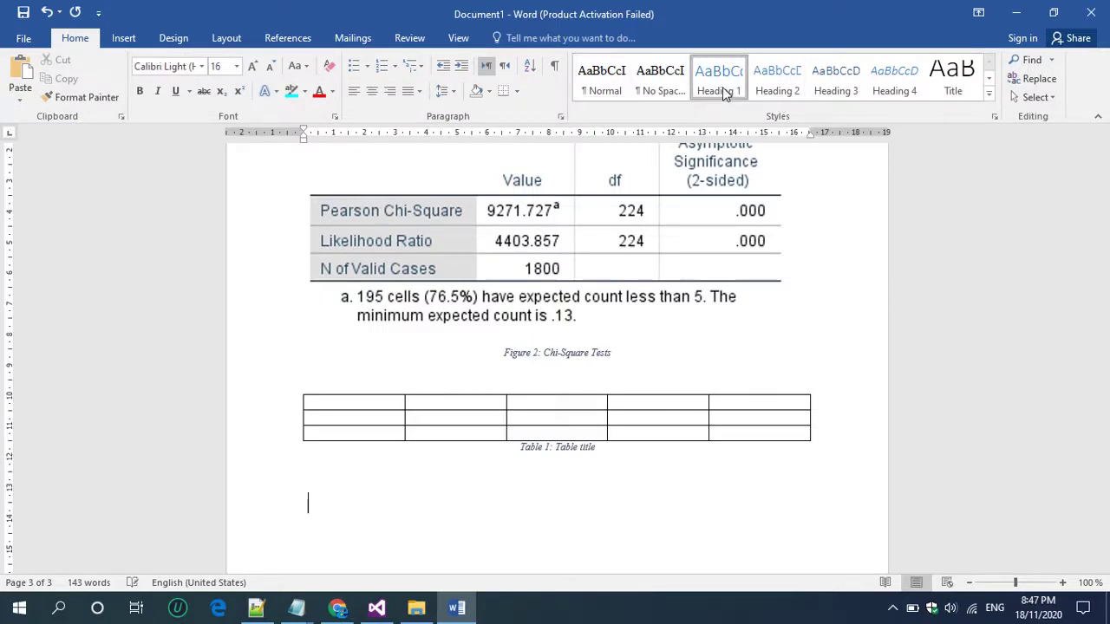
{"action": "type", "text": "A new heading 1"}
{"action": "key", "text": "Return"}
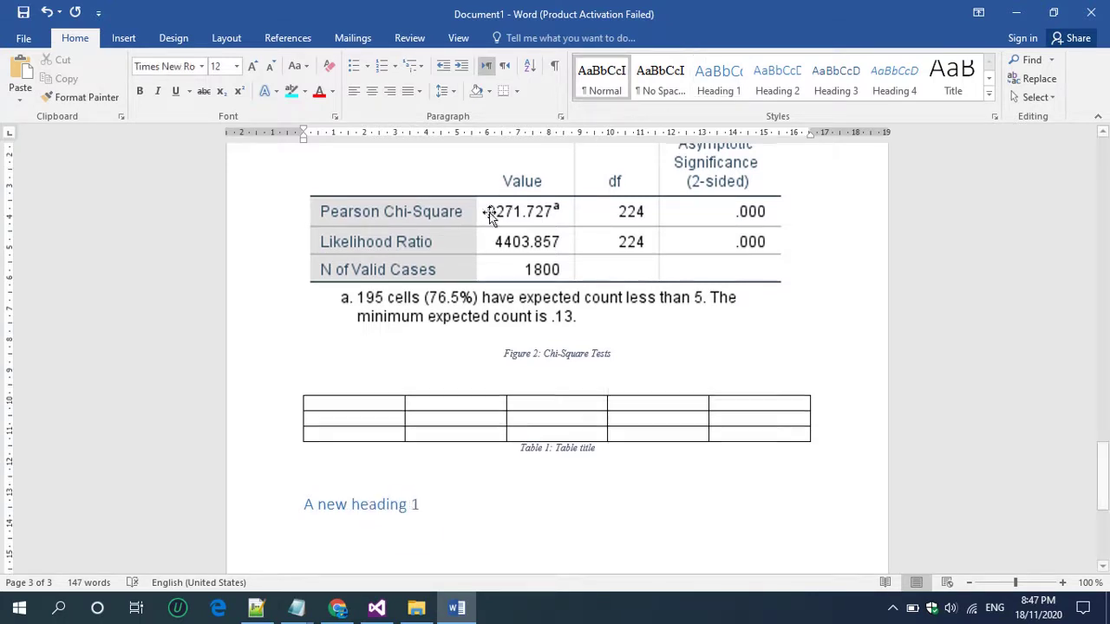
- Update the entire table of contents, including its entries as well as the page numbers
{"action": "scroll", "coordinate": [483, 219], "scroll_direction": "up", "scroll_amount": 6}
{"action": "scroll", "coordinate": [483, 219], "scroll_direction": "up", "scroll_amount": 10}
{"action": "left_click", "coordinate": [388, 305]}
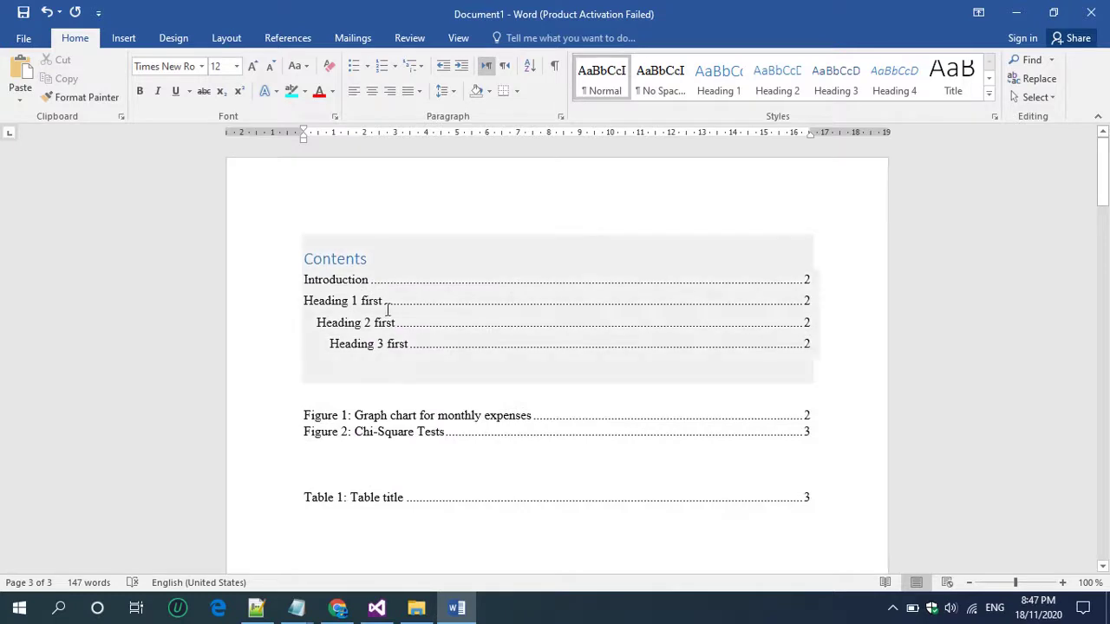
{"action": "right_click", "coordinate": [387, 309]}
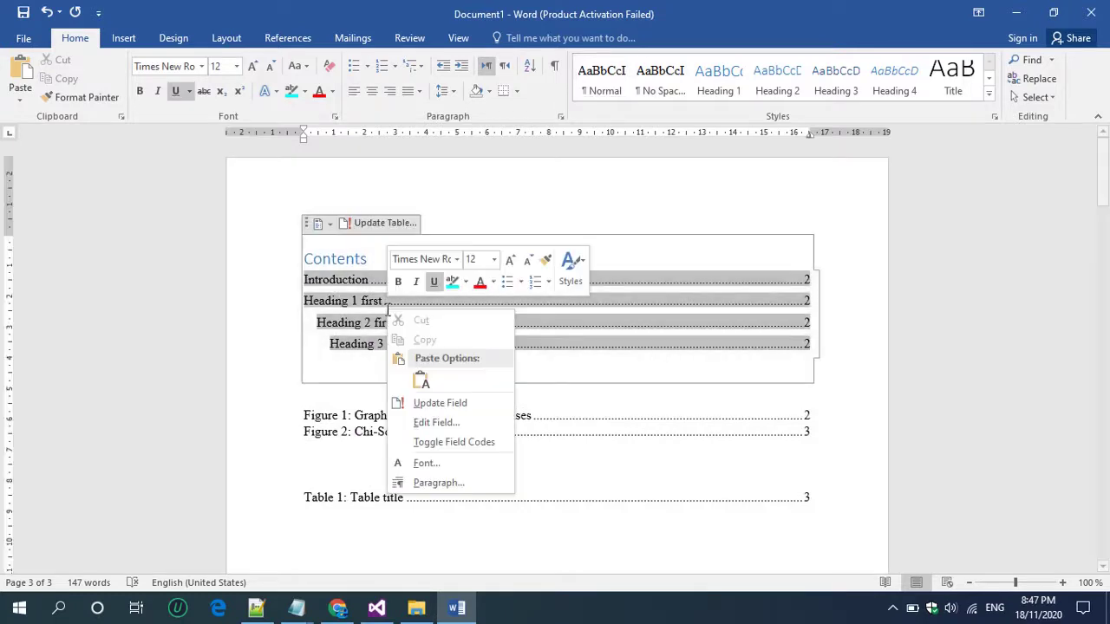
{"action": "left_click", "coordinate": [443, 404]}
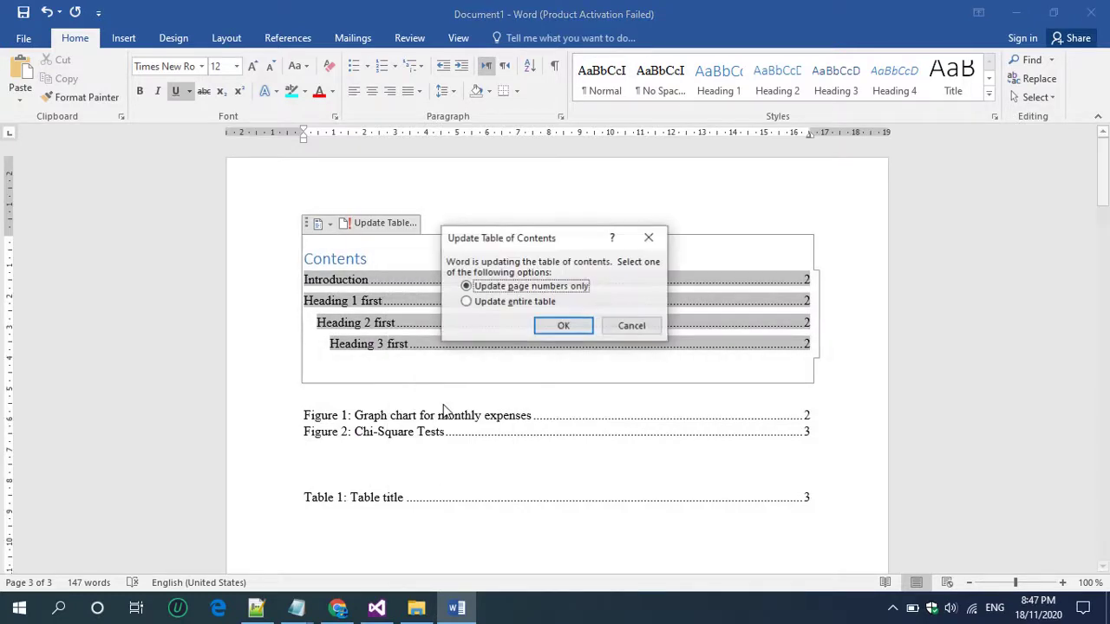
{"action": "left_click", "coordinate": [532, 303]}
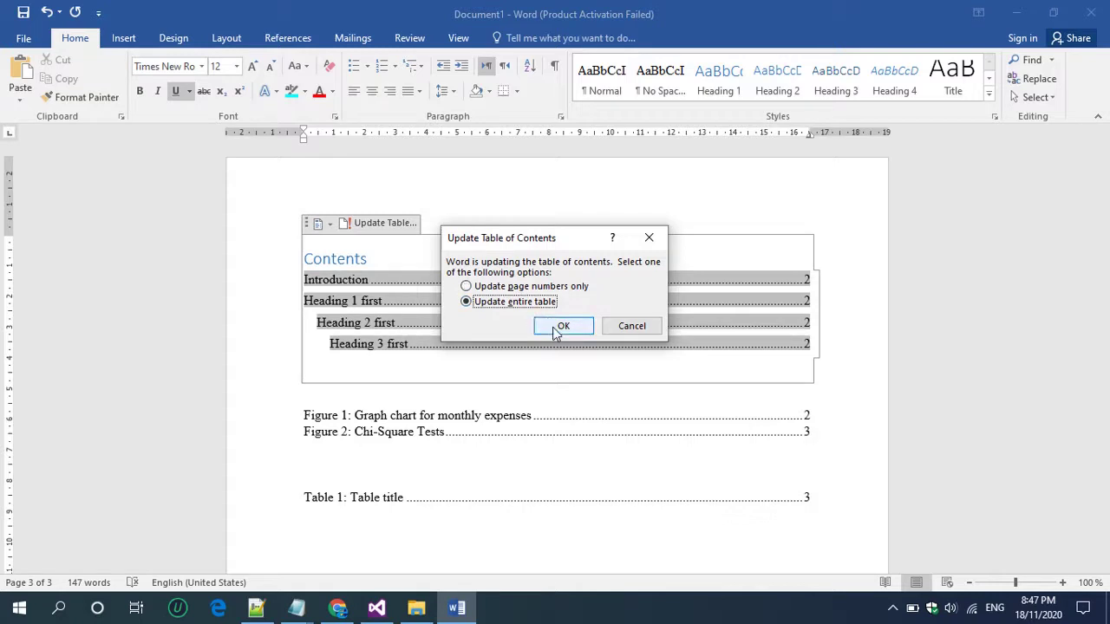
{"action": "left_click", "coordinate": [552, 327]}
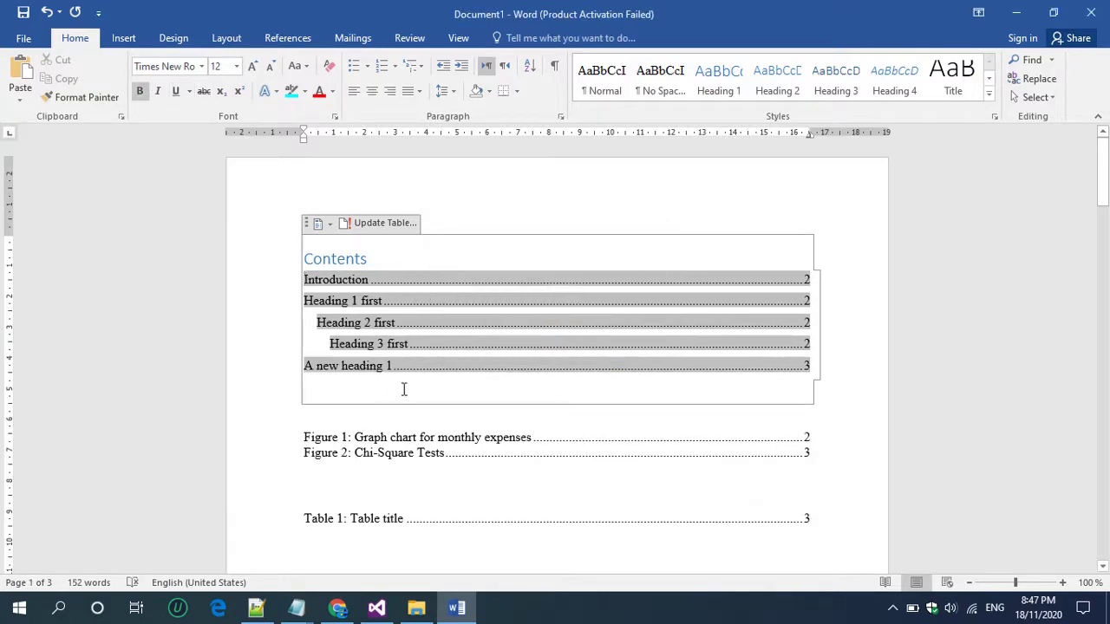
- Place the cursor at the end of the Introduction paragraph and choose the Harvard - Anglia citation style
{"action": "scroll", "coordinate": [379, 361], "scroll_direction": "down", "scroll_amount": 3}
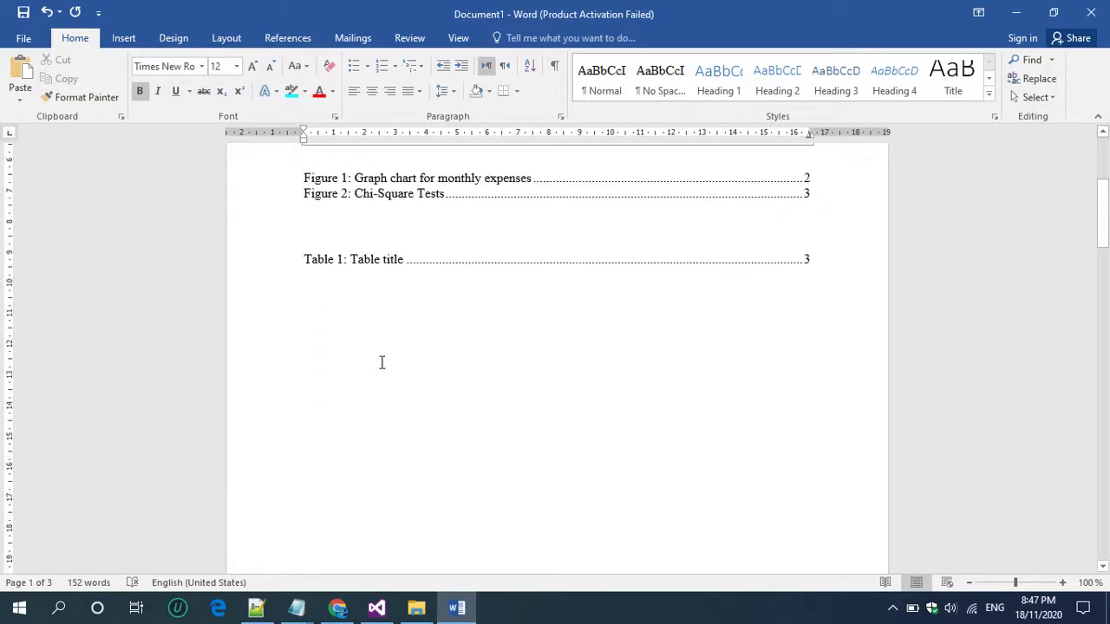
{"action": "scroll", "coordinate": [381, 362], "scroll_direction": "down", "scroll_amount": 7}
{"action": "scroll", "coordinate": [381, 361], "scroll_direction": "up", "scroll_amount": 1}
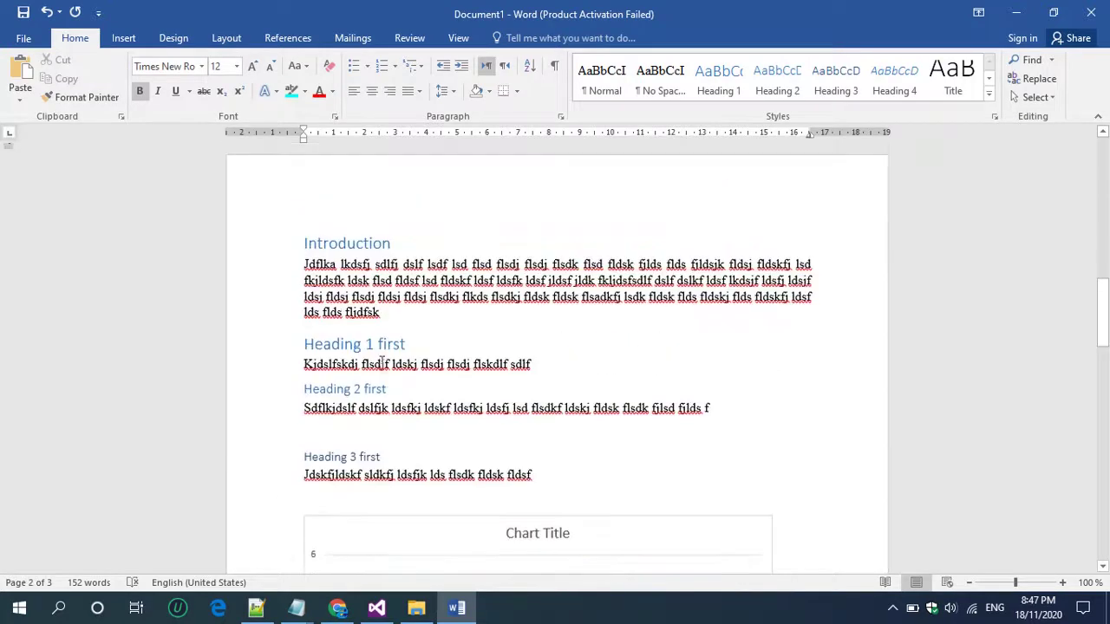
{"action": "left_click", "coordinate": [396, 319]}
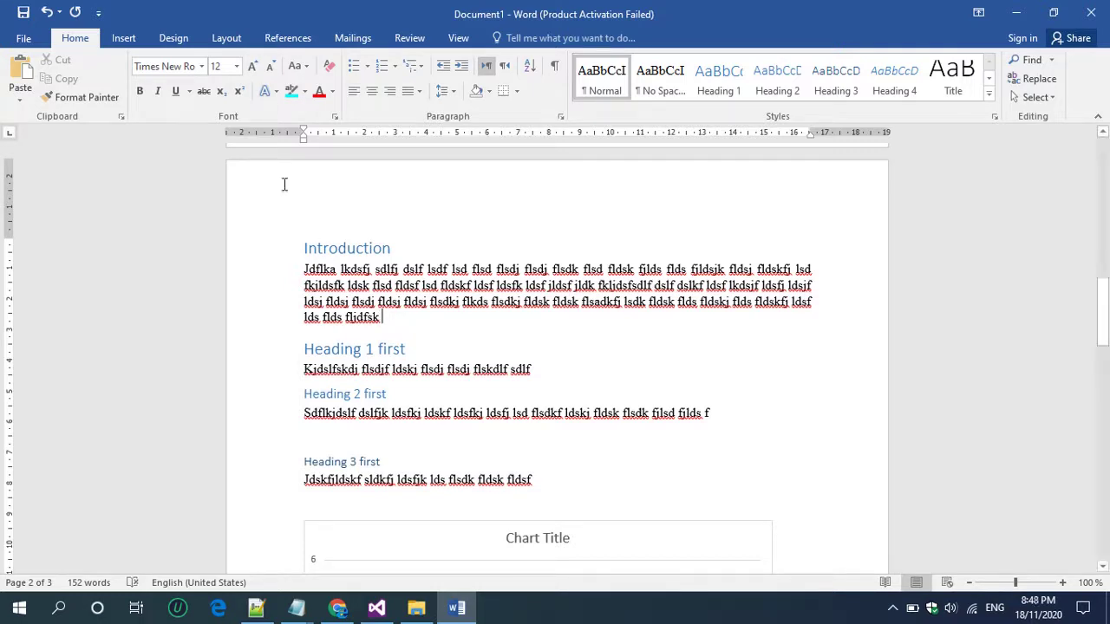
{"action": "left_click", "coordinate": [295, 43]}
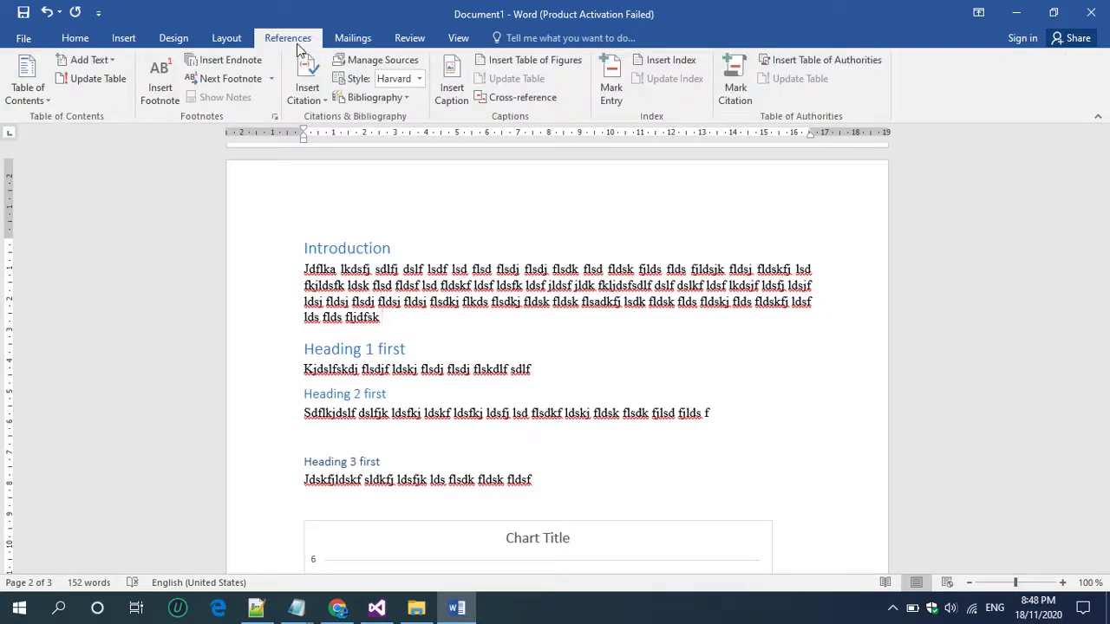
{"action": "left_click", "coordinate": [420, 80]}
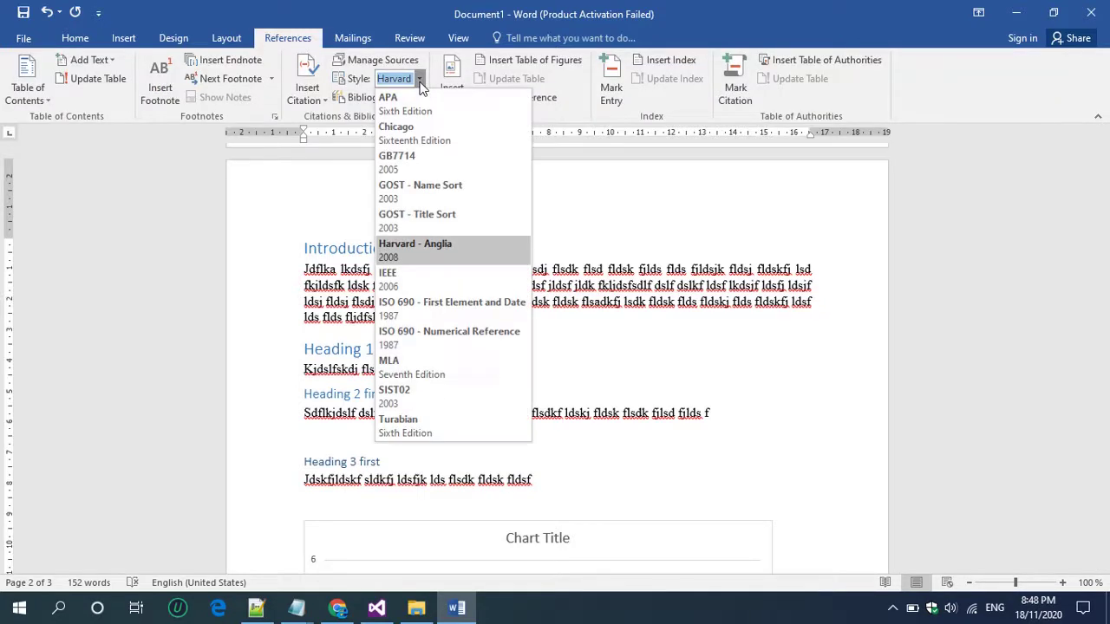
{"action": "left_click", "coordinate": [405, 245]}
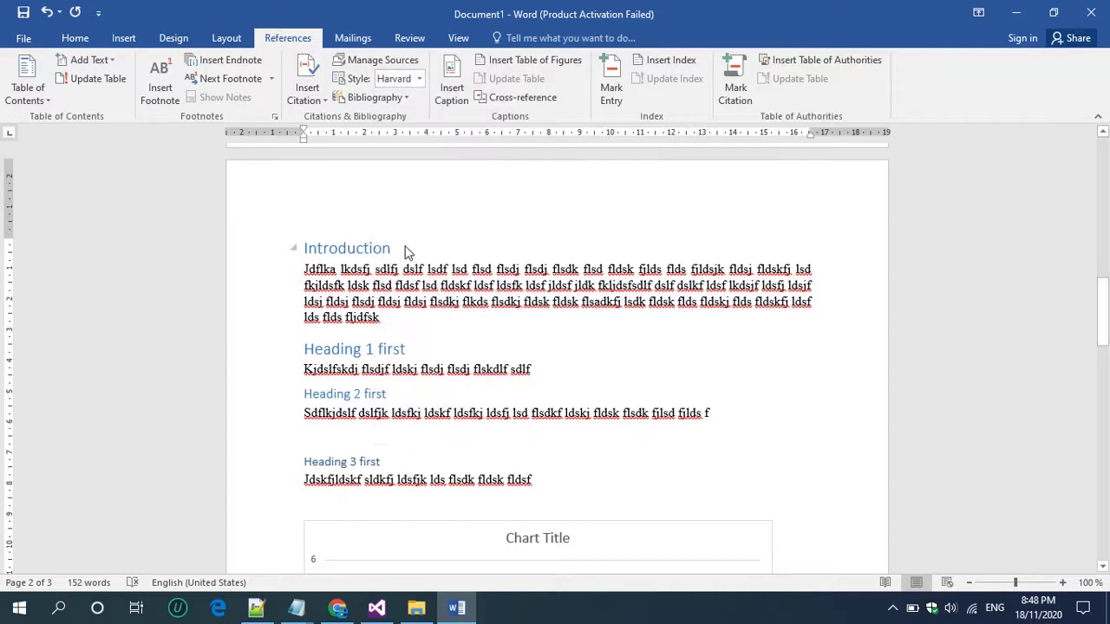
- Start a new citation source at the end of the Introduction paragraph and set its type to Journal Article
{"action": "left_click", "coordinate": [317, 109]}
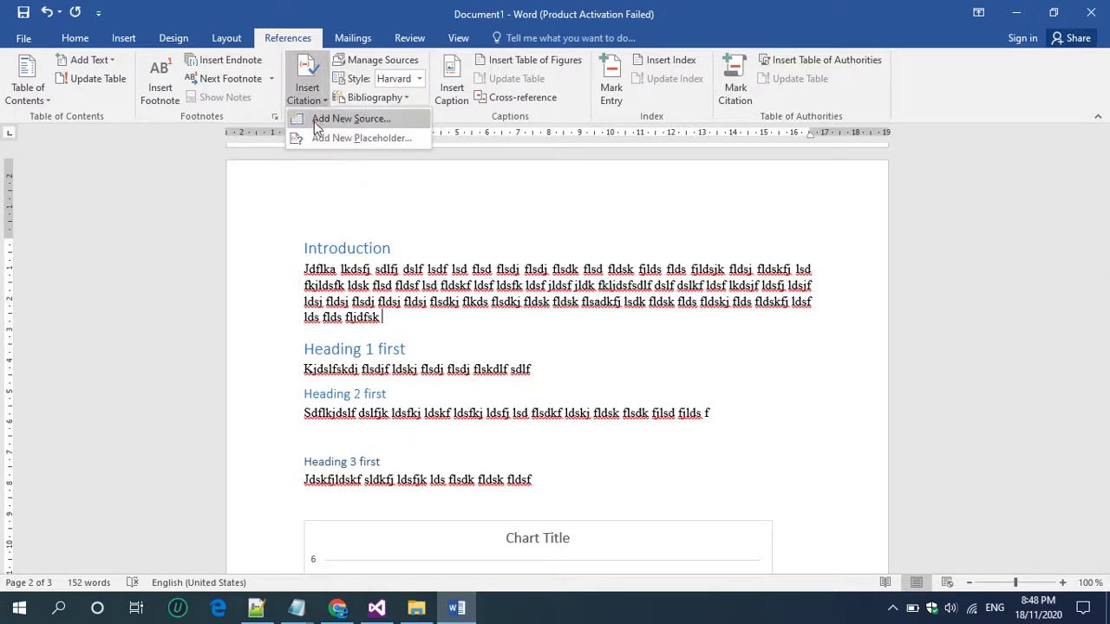
{"action": "left_click", "coordinate": [315, 122]}
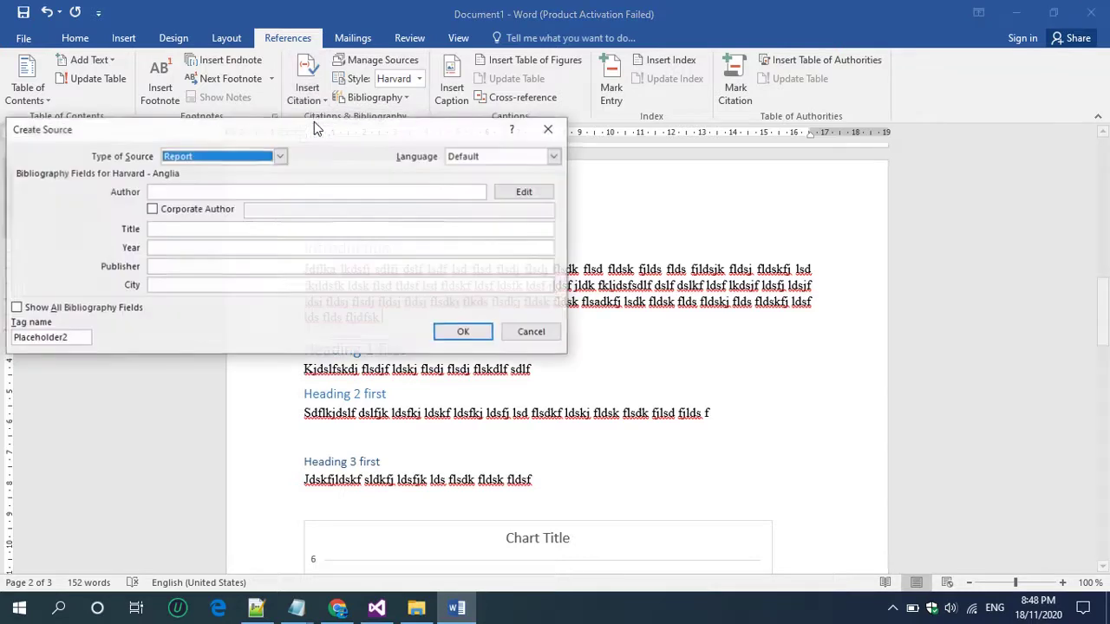
{"action": "left_click_drag", "start_coordinate": [292, 133], "coordinate": [453, 143]}
{"action": "left_click", "coordinate": [442, 166]}
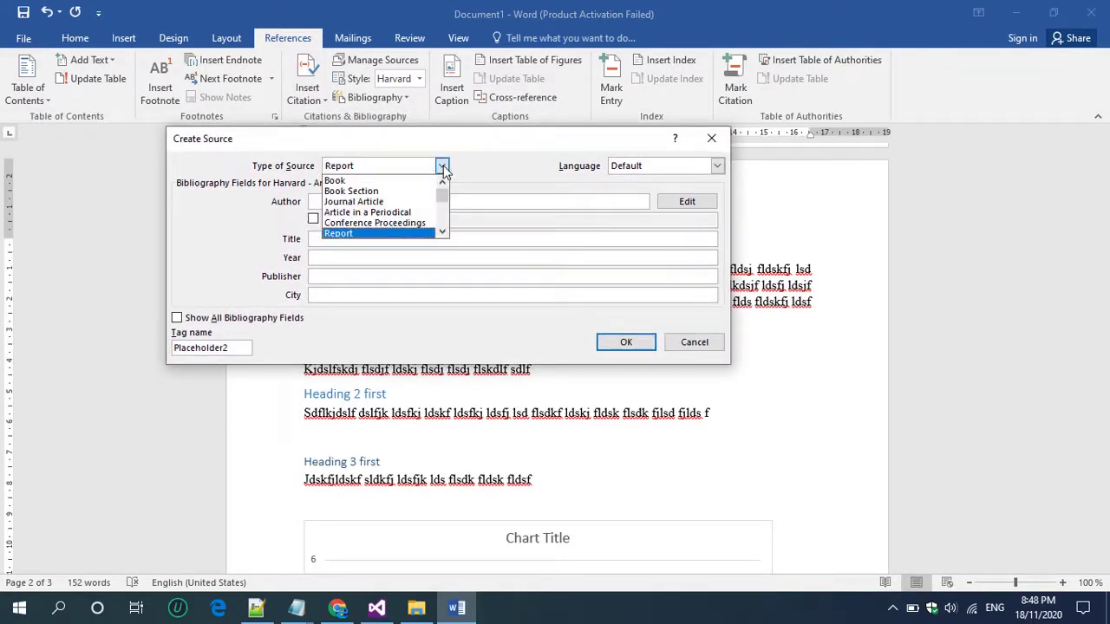
{"action": "mouse_move", "coordinate": [443, 196]}
{"action": "left_mouse_down"}
{"action": "mouse_move", "coordinate": [442, 217]}
{"action": "mouse_move", "coordinate": [442, 190]}
{"action": "left_mouse_up"}
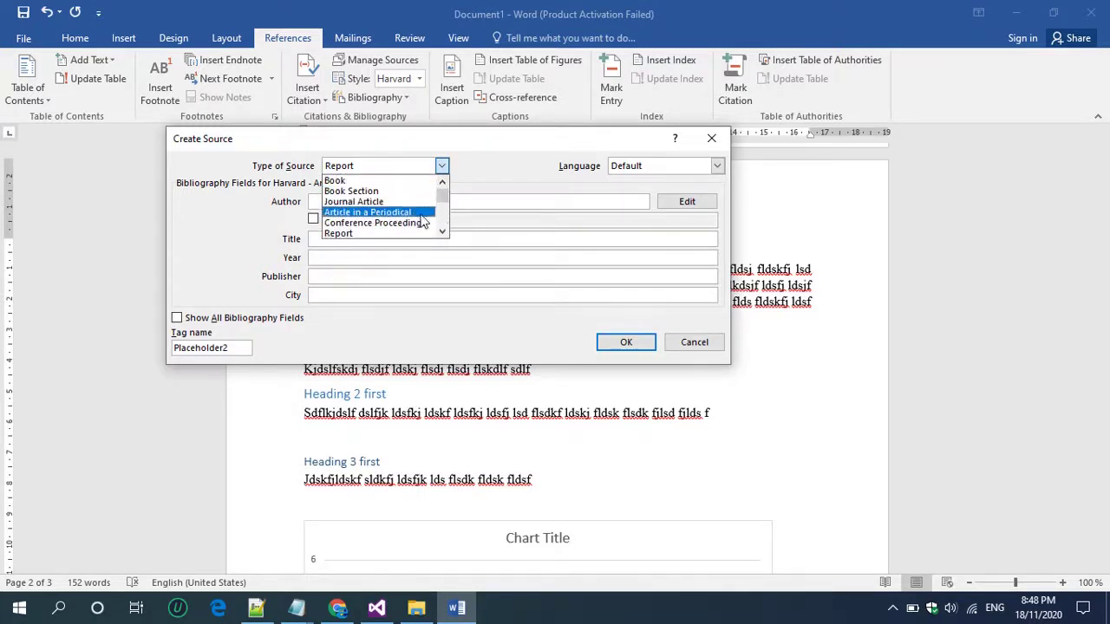
{"action": "left_click", "coordinate": [443, 232]}
{"action": "left_click", "coordinate": [443, 232]}
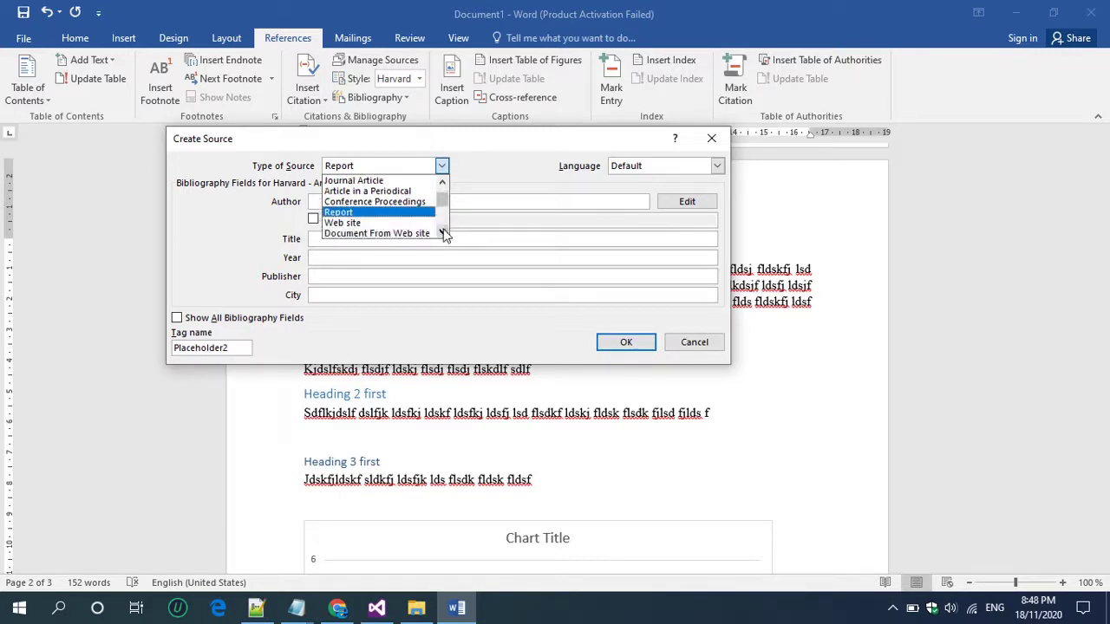
{"action": "left_click", "coordinate": [443, 233]}
{"action": "left_click", "coordinate": [443, 234]}
{"action": "left_click", "coordinate": [443, 233]}
{"action": "left_click", "coordinate": [443, 234]}
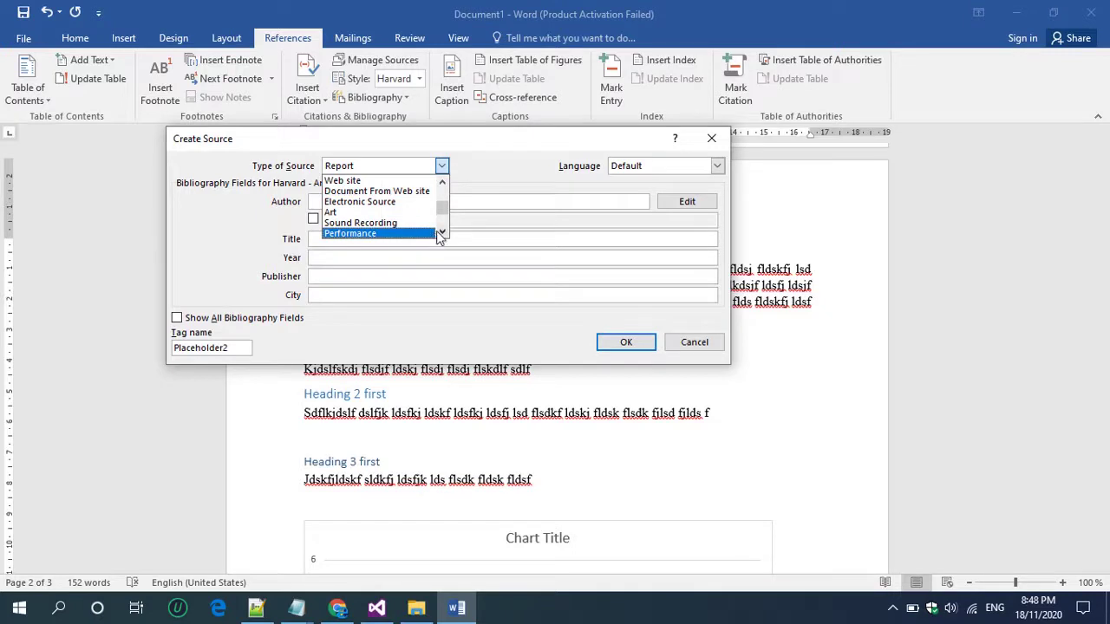
{"action": "left_click", "coordinate": [442, 232]}
{"action": "left_click", "coordinate": [442, 231]}
{"action": "left_click", "coordinate": [442, 232]}
{"action": "left_click", "coordinate": [442, 232]}
{"action": "left_click", "coordinate": [441, 231]}
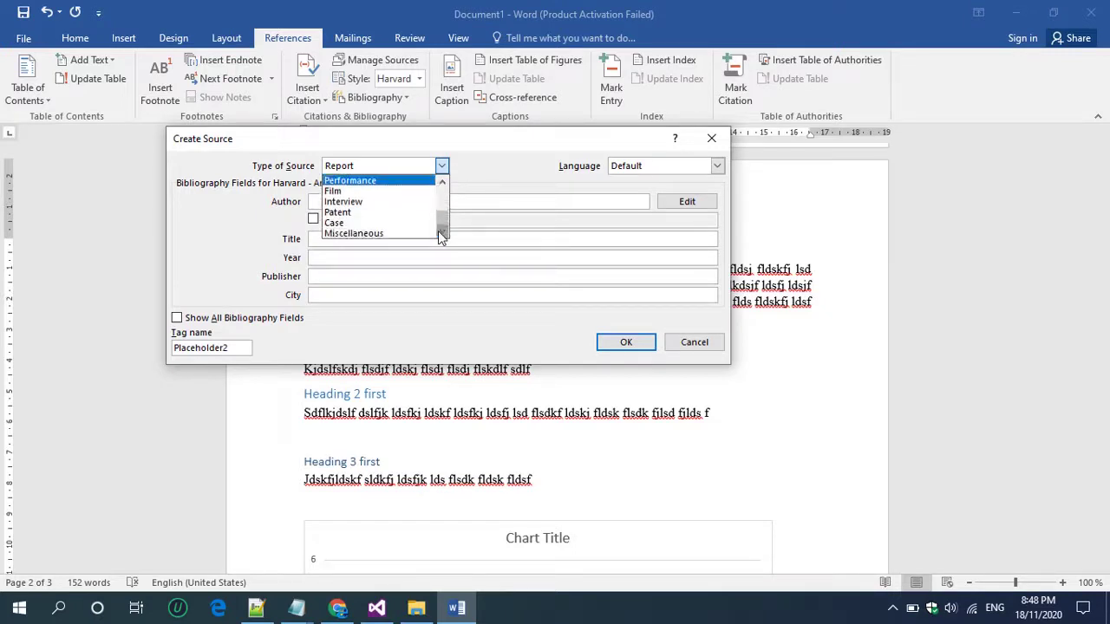
{"action": "left_click_drag", "start_coordinate": [442, 217], "coordinate": [442, 197]}
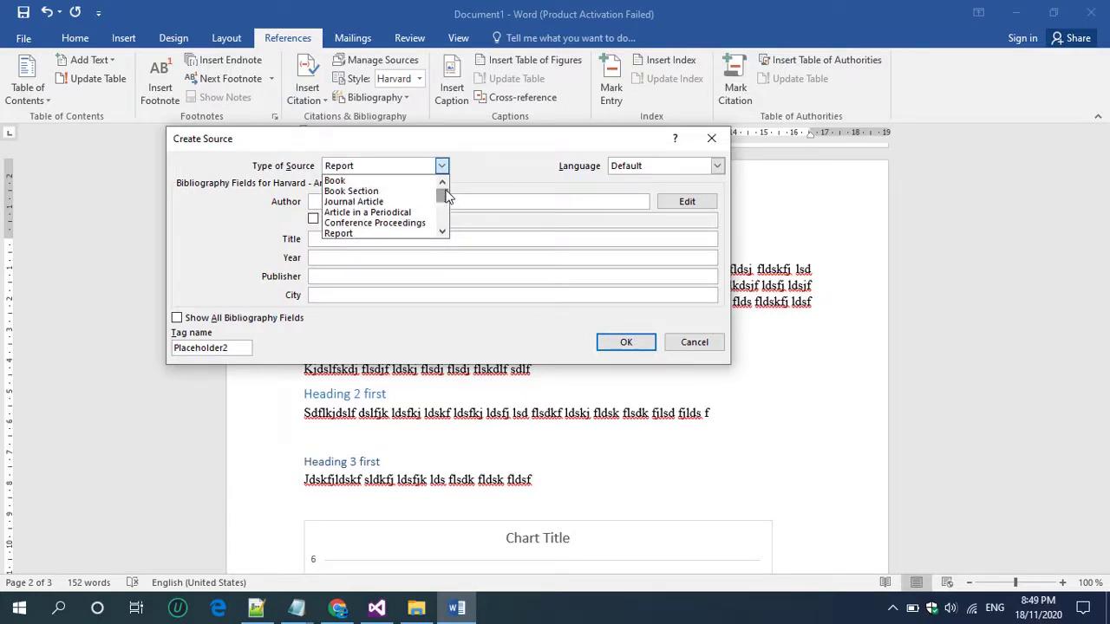
{"action": "left_click", "coordinate": [388, 202]}
- Fill in the source's author field with three authors' names, separating the authors with semicolons
{"action": "left_click", "coordinate": [347, 202]}
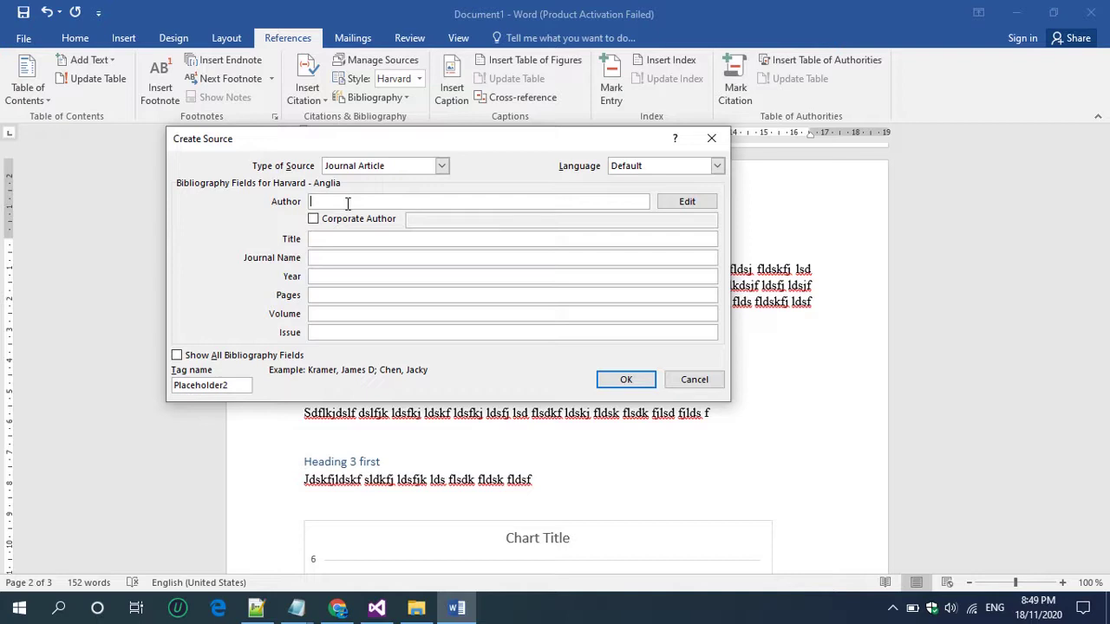
{"action": "type", "text": "J, Bri"}
{"action": "key", "text": "BackSpace"}
{"action": "key", "text": "BackSpace"}
{"action": "key", "text": "BackSpace"}
{"action": "key", "text": "BackSpace"}
{"action": "key", "text": "BackSpace"}
{"action": "key", "text": "BackSpace"}
{"action": "type", "text": "J, "}
{"action": "type", "text": "Jones;"}
{"action": "type", "text": "M"}
{"action": "type", "text": ". B"}
{"action": "key", "text": "BackSpace"}
{"action": "key", "text": "BackSpace"}
{"action": "key", "text": "BackSpace"}
{"action": "key", "text": "BackSpace"}
{"action": "key", "text": "BackSpace"}
{"action": "key", "text": "Left"}
{"action": "key", "text": "Left"}
{"action": "key", "text": "Left"}
{"action": "key", "text": "Left"}
{"action": "key", "text": "Left"}
{"action": "key", "text": "Left"}
{"action": "key", "text": "BackSpace"}
{"action": "key", "text": "BackSpace"}
{"action": "key", "text": "BackSpace"}
{"action": "type", "text": ", J"}
{"action": "type", "text": "Jacky C"}
{"action": "type", "text": "h"}
{"action": "key", "text": "BackSpace"}
{"action": "type", "text": ",;"}
{"action": "type", "text": " Re"}
{"action": "key", "text": "BackSpace"}
{"action": "key", "text": "BackSpace"}
{"action": "type", "text": "Next, A"}
{"action": "left_click", "coordinate": [380, 201]}
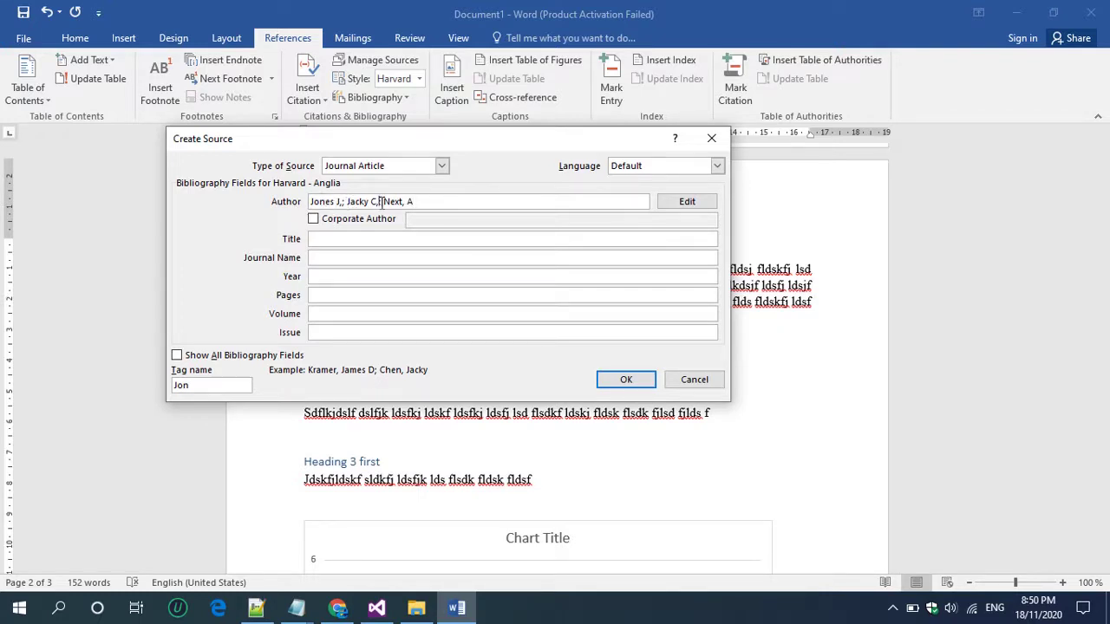
{"action": "key", "text": "BackSpace"}
{"action": "key", "text": "Left"}
{"action": "type", "text": ","}
- Set the article's title to "Title of the journal" and its journal name to "Management Sciences"
{"action": "left_click", "coordinate": [386, 240]}
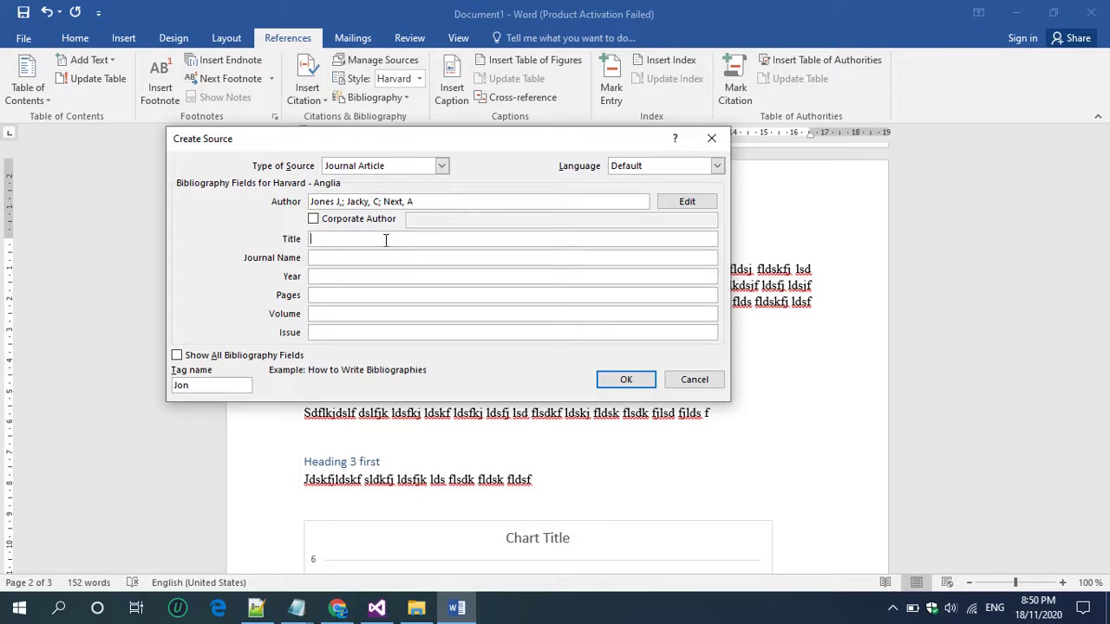
{"action": "type", "text": "Title of the journal"}
{"action": "key", "text": "Tab"}
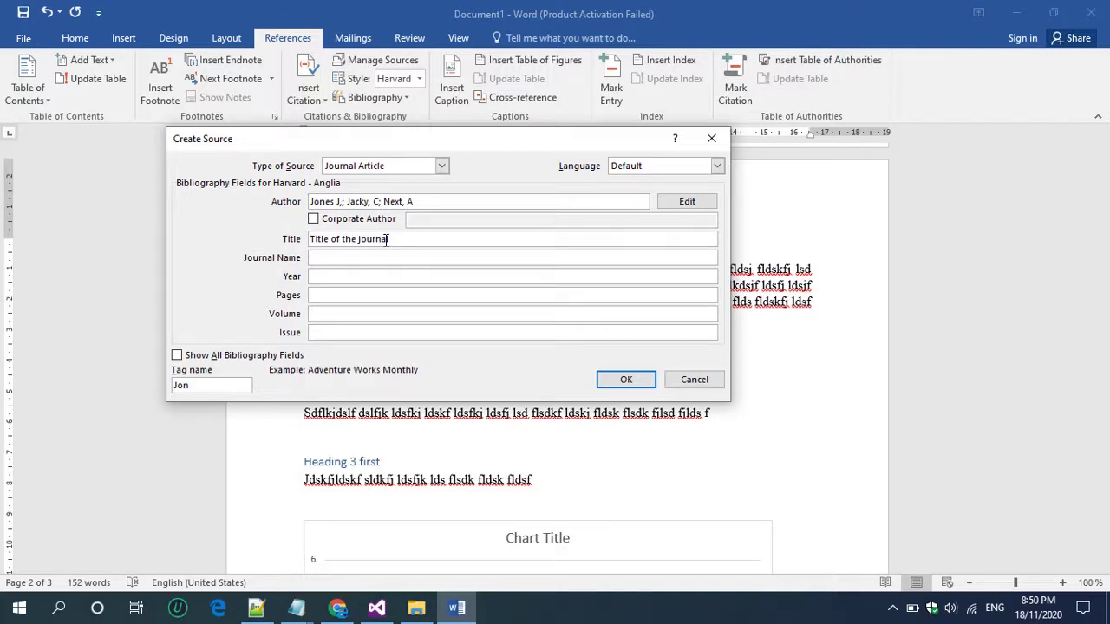
{"action": "type", "text": "Management Sciences"}
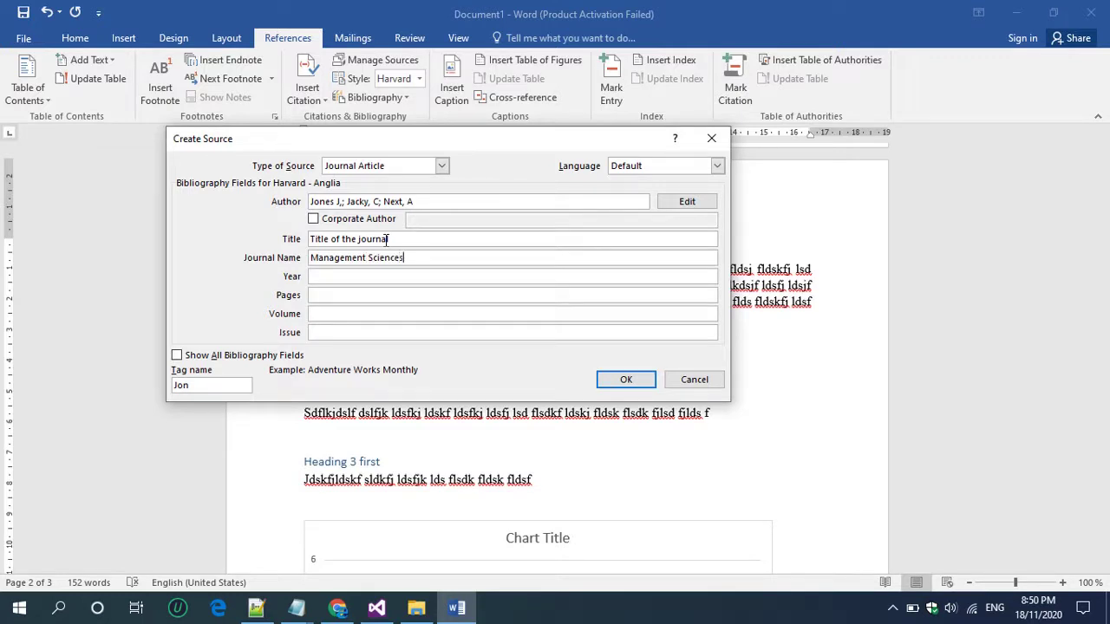
- Set the article's year to 2012, pages to 11, volume to 2 and issue to 3, and insert the citation
{"action": "key", "text": "Tab"}
{"action": "type", "text": "201"}
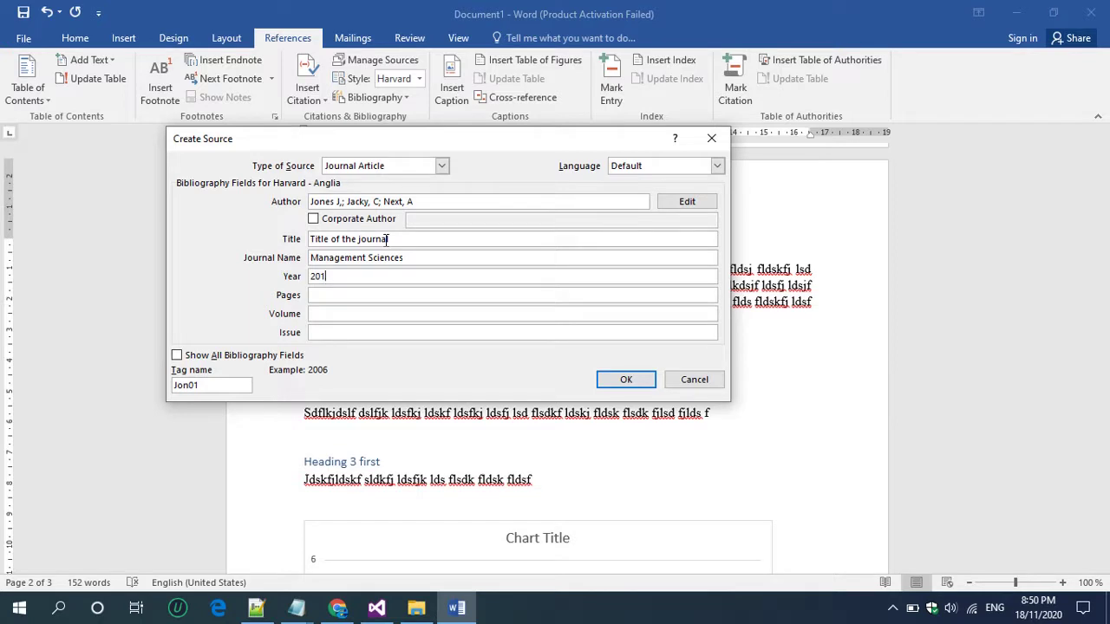
{"action": "type", "text": "2"}
{"action": "key", "text": "Tab"}
{"action": "type", "text": "11"}
{"action": "key", "text": "Tab"}
{"action": "type", "text": "02"}
{"action": "key", "text": "BackSpace"}
{"action": "key", "text": "BackSpace"}
{"action": "type", "text": "2"}
{"action": "key", "text": "Tab"}
{"action": "type", "text": "3"}
{"action": "left_click", "coordinate": [627, 376]}
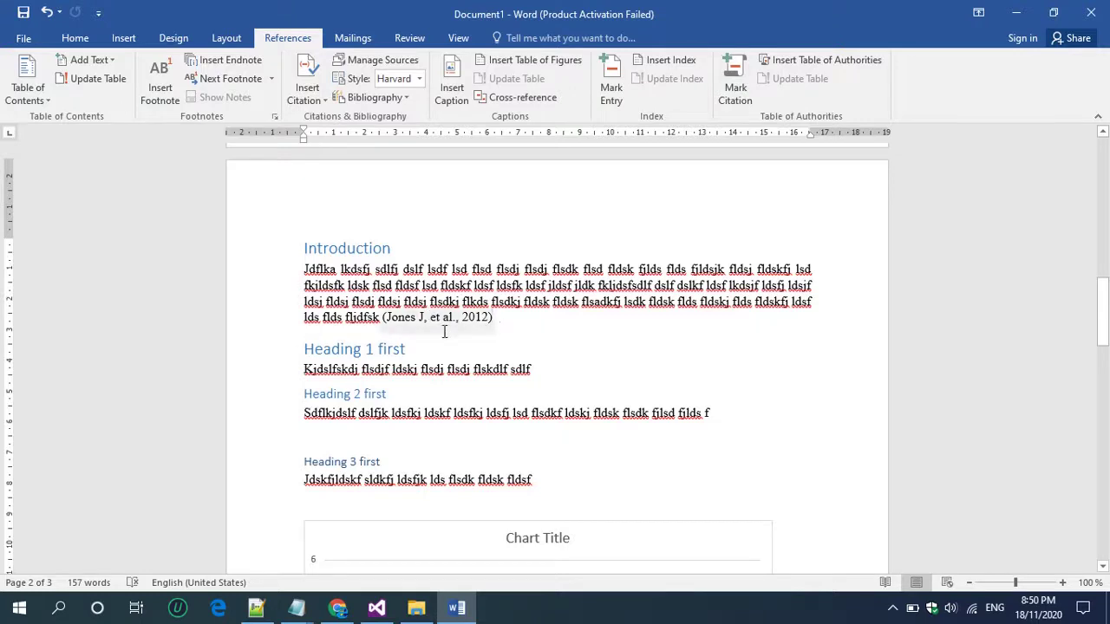
- Start another citation source at the end of the paragraph under "Heading 3 first", entering the author's name and the title "Entrepreneurship"
{"action": "scroll", "coordinate": [443, 328], "scroll_direction": "down", "scroll_amount": 3}
{"action": "left_click", "coordinate": [561, 342]}
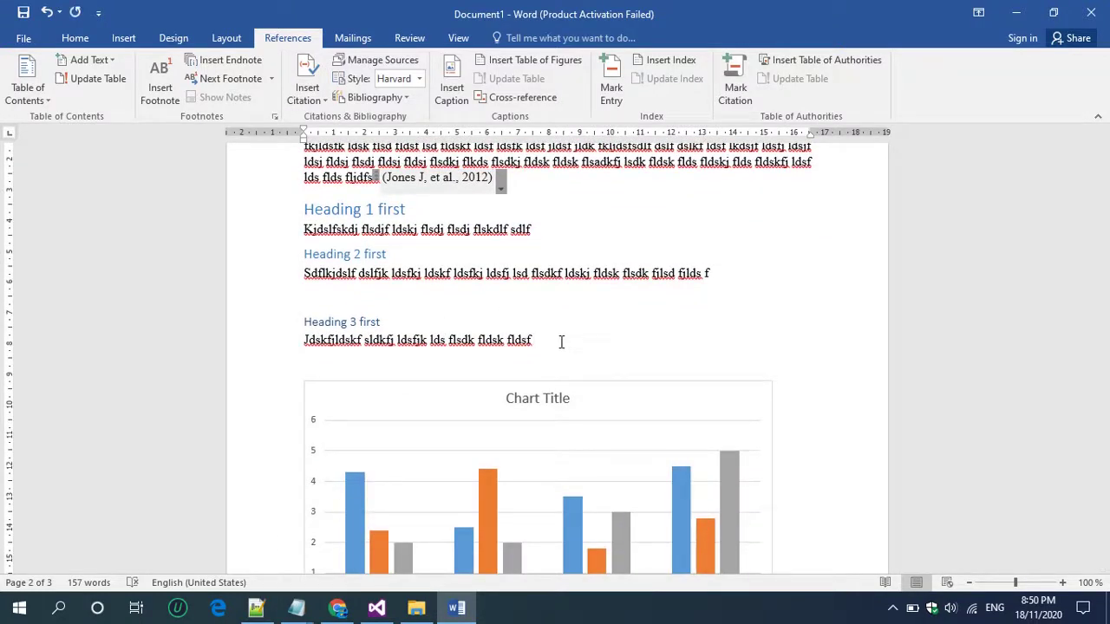
{"action": "left_click", "coordinate": [325, 101]}
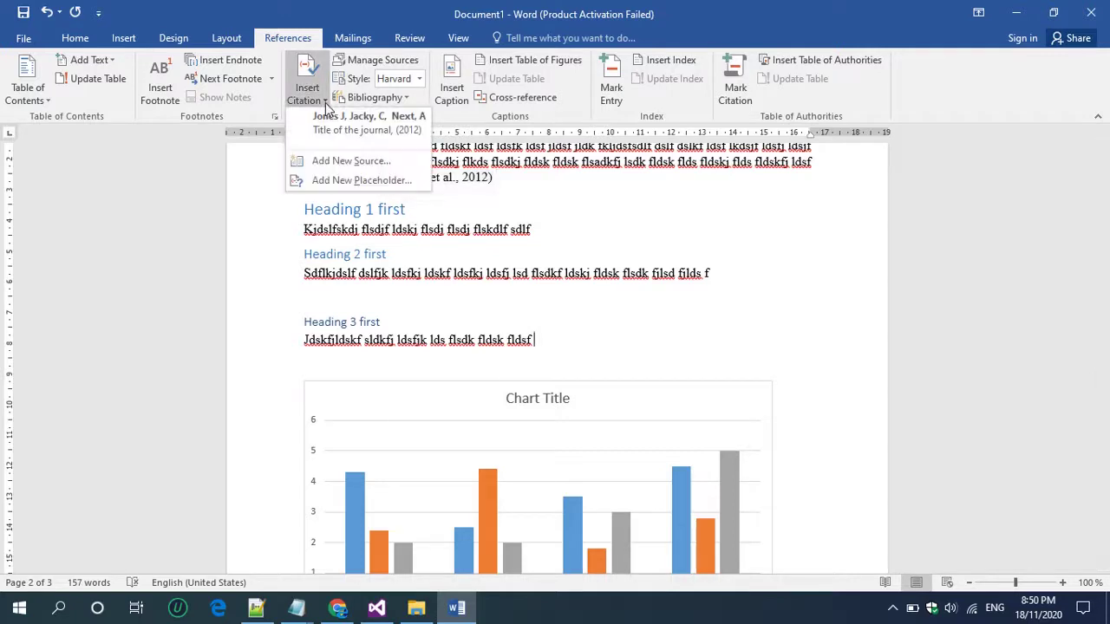
{"action": "left_click", "coordinate": [321, 162]}
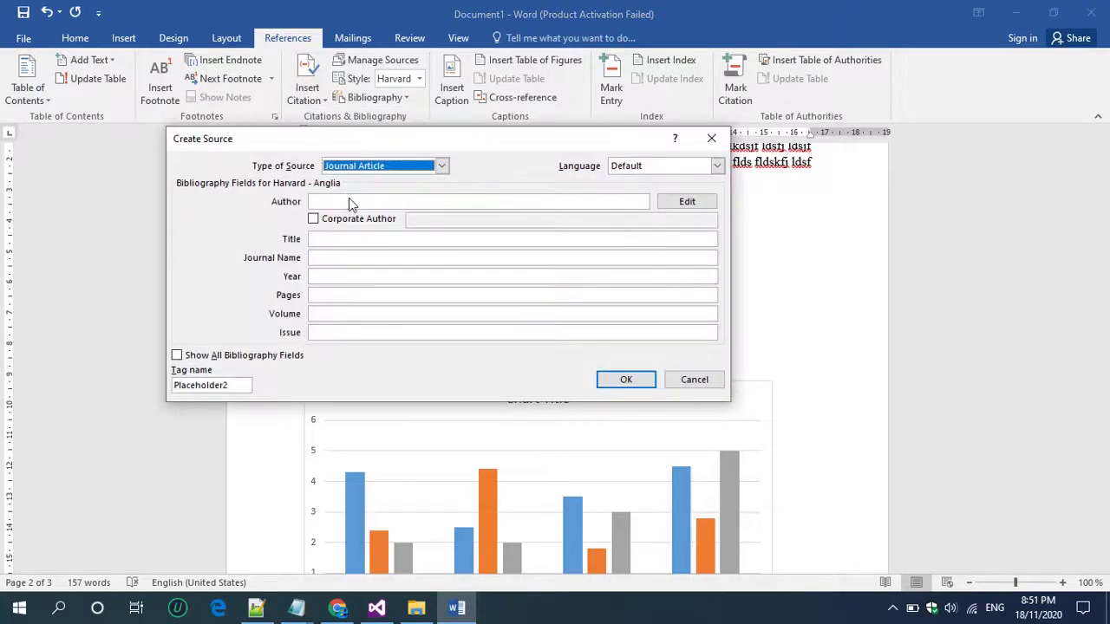
{"action": "left_click", "coordinate": [361, 200]}
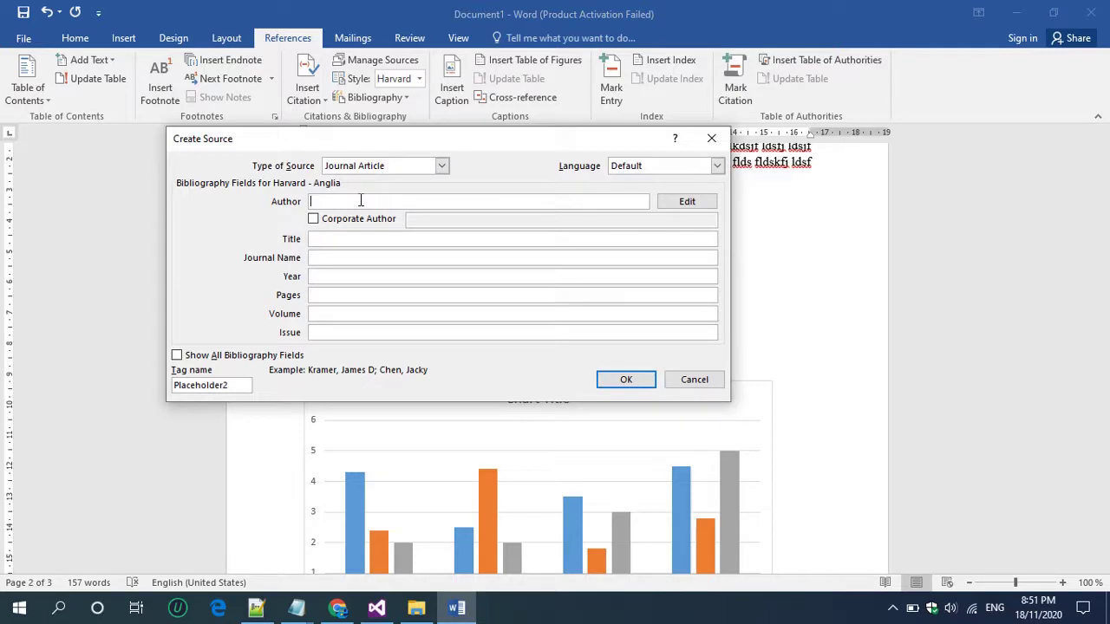
{"action": "type", "text": "A"}
{"action": "key", "text": "BackSpace"}
{"action": "type", "text": "M"}
{"action": "key", "text": "BackSpace"}
{"action": "type", "text": "Jhonson, M"}
{"action": "key", "text": "Tab"}
{"action": "key", "text": "Tab"}
{"action": "key", "text": "Tab"}
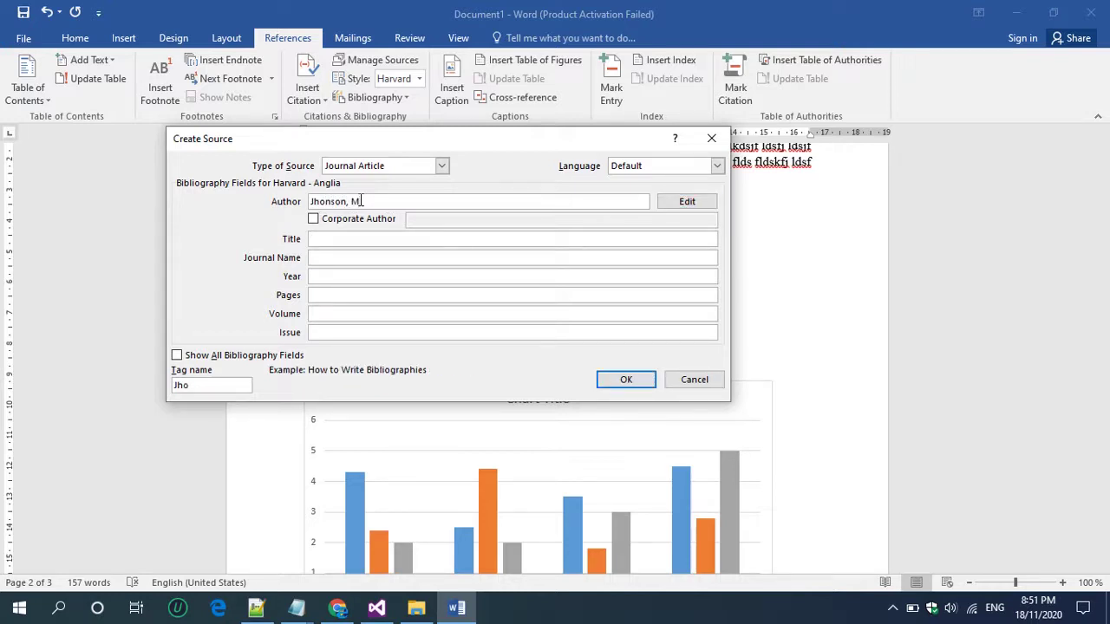
{"action": "type", "text": "Entrepreneurship"}
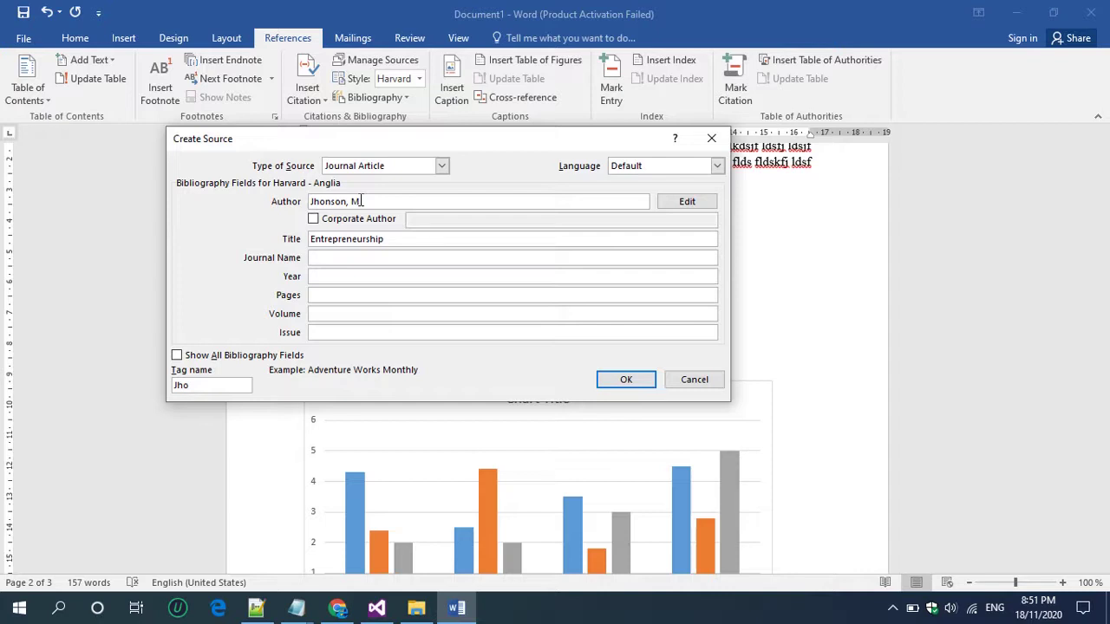
- Change the new source's type to Web site
{"action": "left_click", "coordinate": [441, 166]}
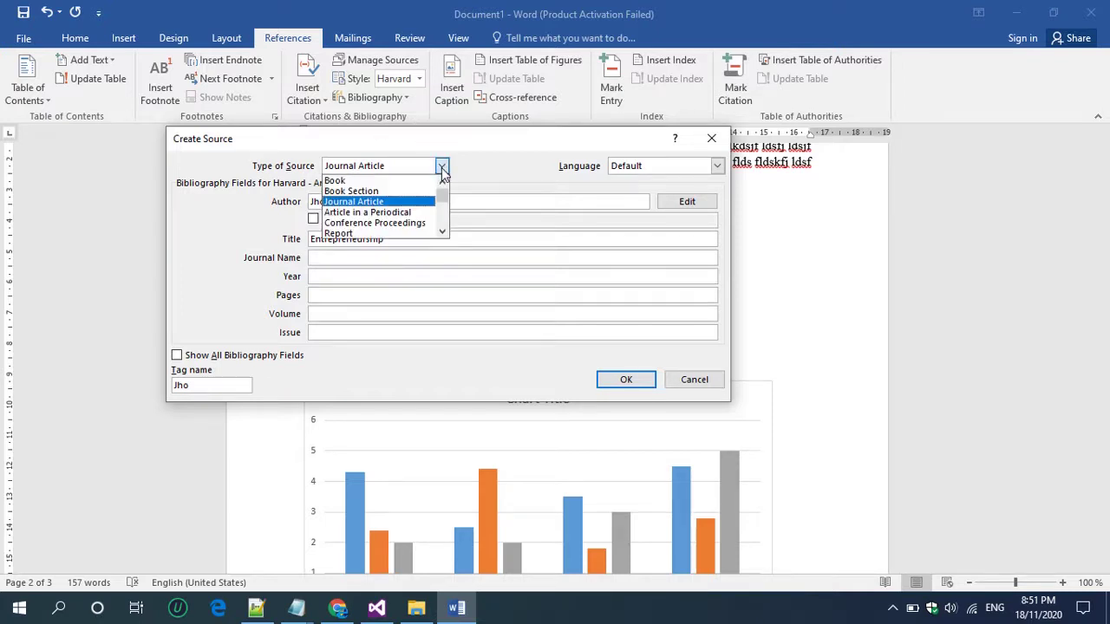
{"action": "left_click", "coordinate": [442, 232]}
{"action": "left_click", "coordinate": [442, 232]}
{"action": "left_click", "coordinate": [442, 232]}
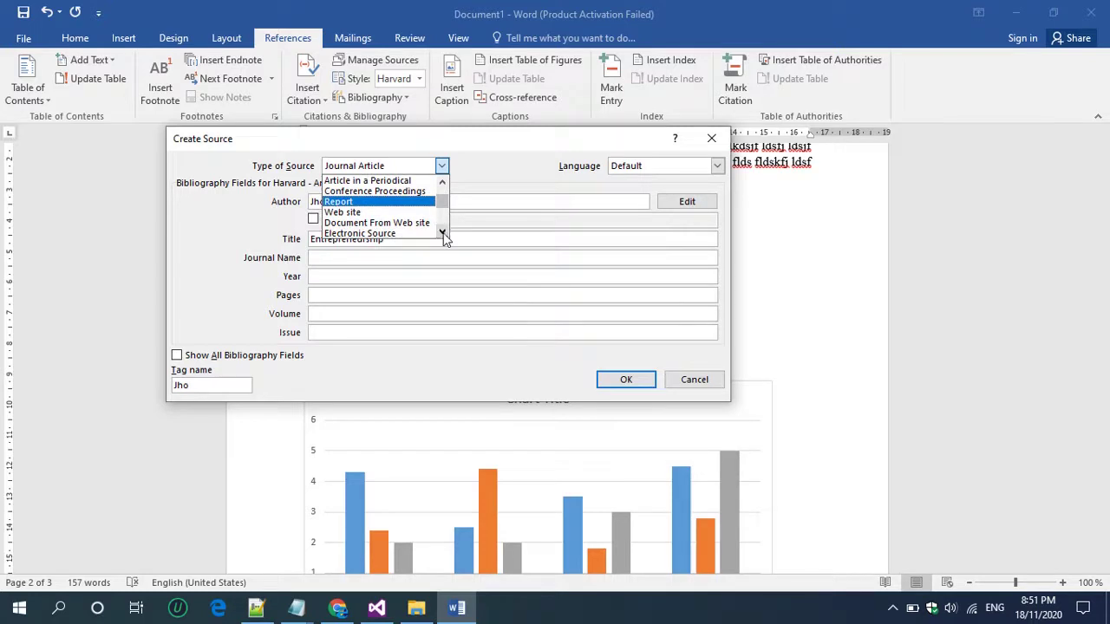
{"action": "left_click", "coordinate": [392, 213]}
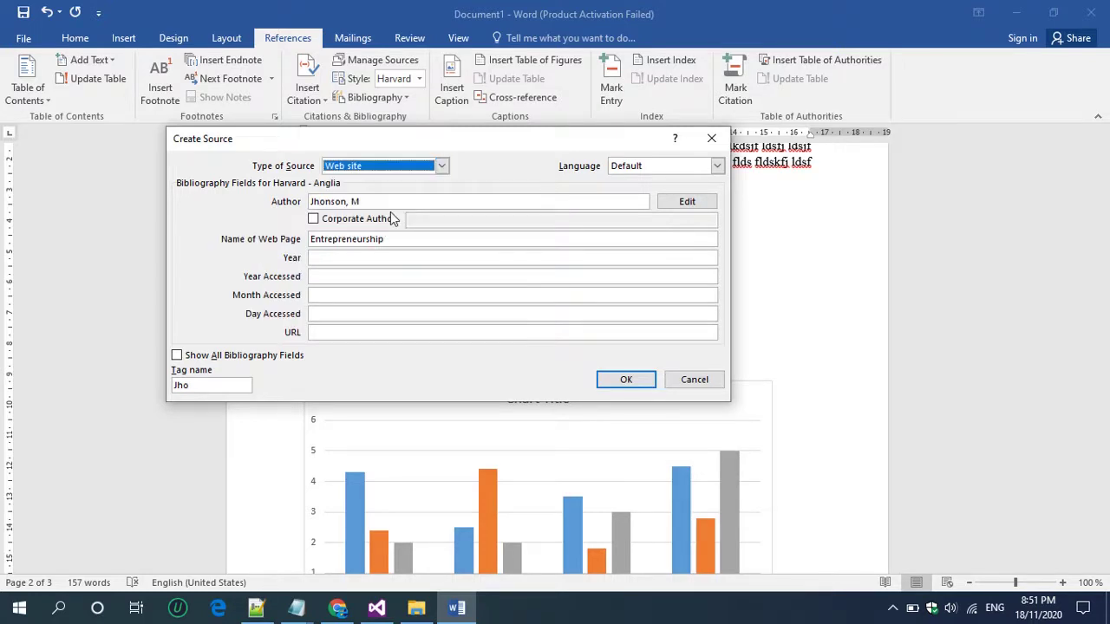
- Set the web source's year to 2010 and its access date to year 2020, month 11, day 18
{"action": "left_click", "coordinate": [351, 256]}
{"action": "type", "text": "2010"}
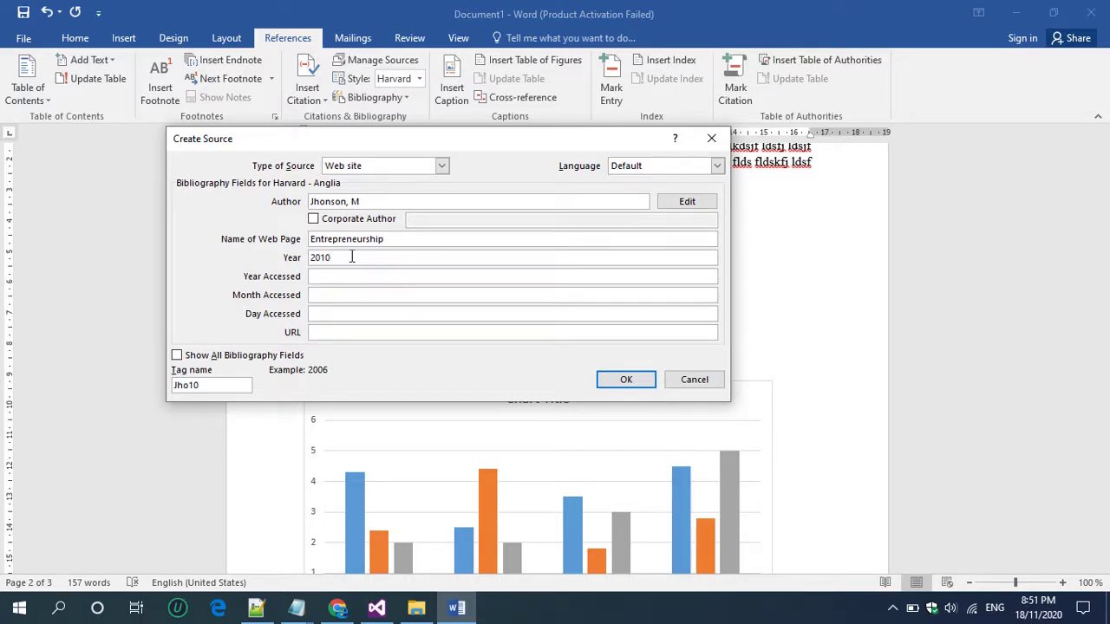
{"action": "key", "text": "Tab"}
{"action": "type", "text": "201"}
{"action": "type", "text": "2020"}
{"action": "key", "text": "Tab"}
{"action": "type", "text": "11"}
{"action": "key", "text": "Tab"}
{"action": "type", "text": "18"}
{"action": "key", "text": "Tab"}
{"action": "type", "text": "www."}
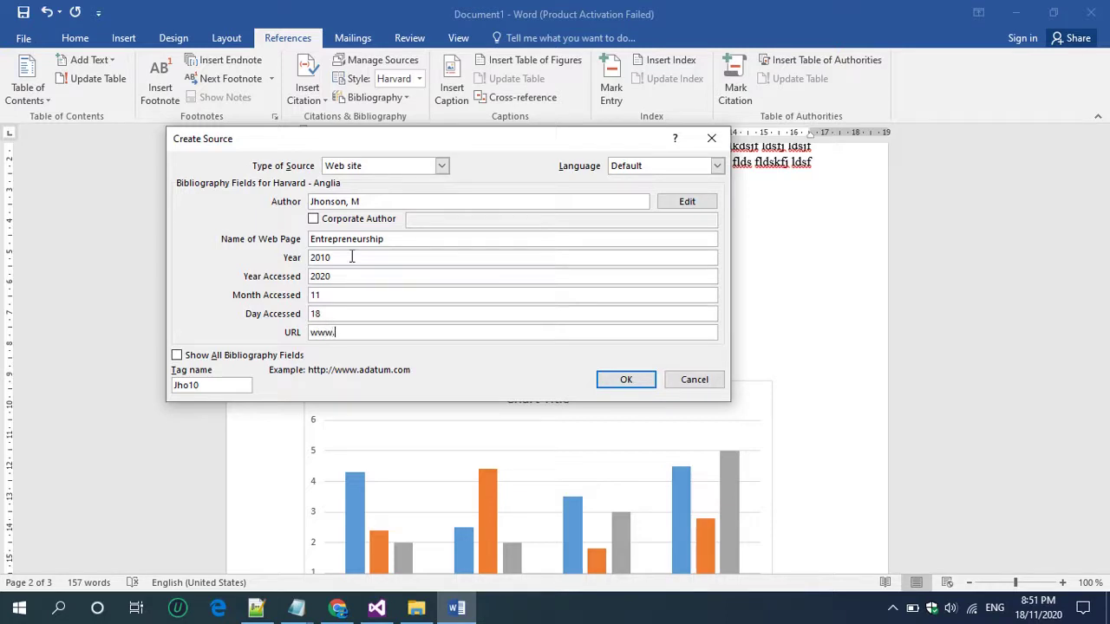
{"action": "type", "text": "google.co"}
{"action": "key", "text": "BackSpace"}
{"action": "key", "text": "BackSpace"}
{"action": "key", "text": "BackSpace"}
{"action": "key", "text": "BackSpace"}
{"action": "key", "text": "BackSpace"}
{"action": "key", "text": "BackSpace"}
{"action": "key", "text": "BackSpace"}
{"action": "key", "text": "BackSpace"}
{"action": "key", "text": "BackSpace"}
{"action": "type", "text": "wikki.com"}
{"action": "left_click", "coordinate": [622, 382]}
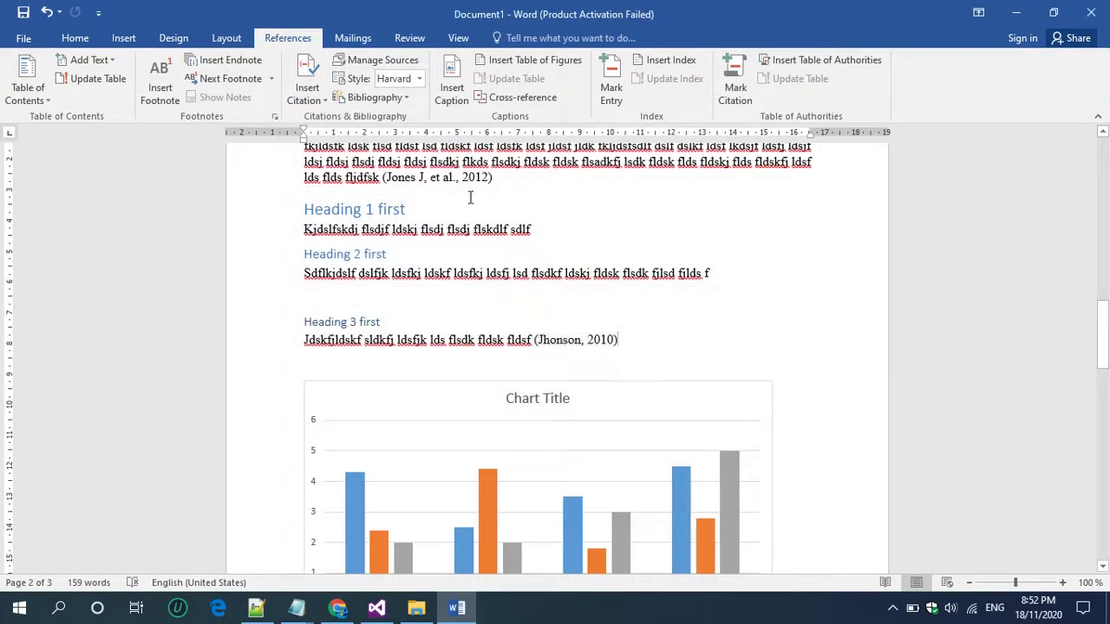
- Insert a page break on the empty line below "A new heading 1" to begin a new page
{"action": "scroll", "coordinate": [555, 338], "scroll_direction": "down", "scroll_amount": 10}
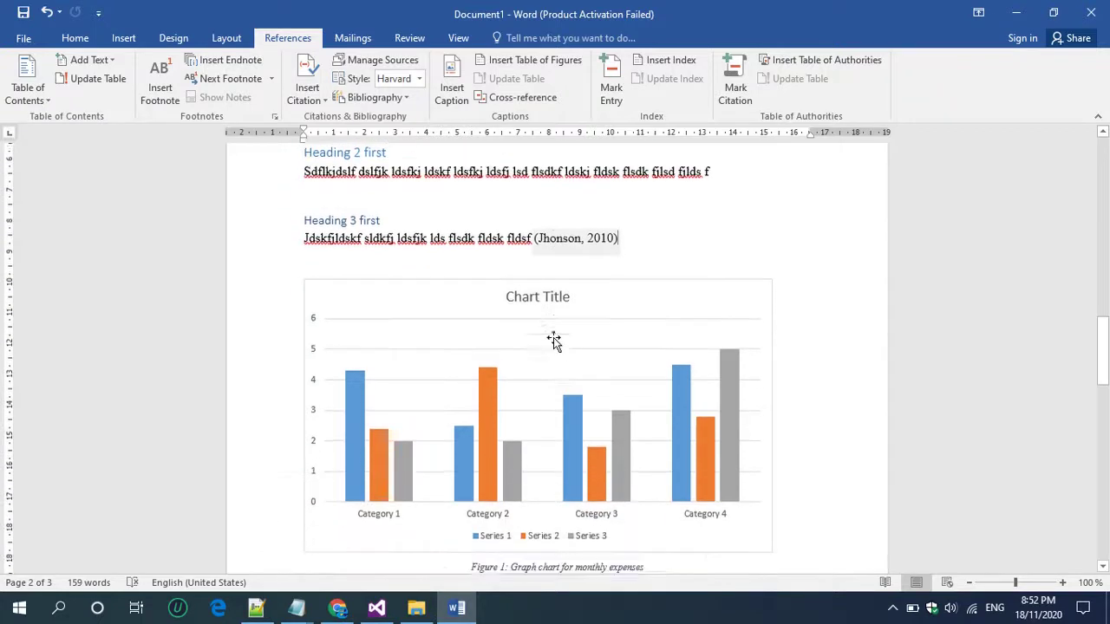
{"action": "scroll", "coordinate": [554, 338], "scroll_direction": "down", "scroll_amount": 9}
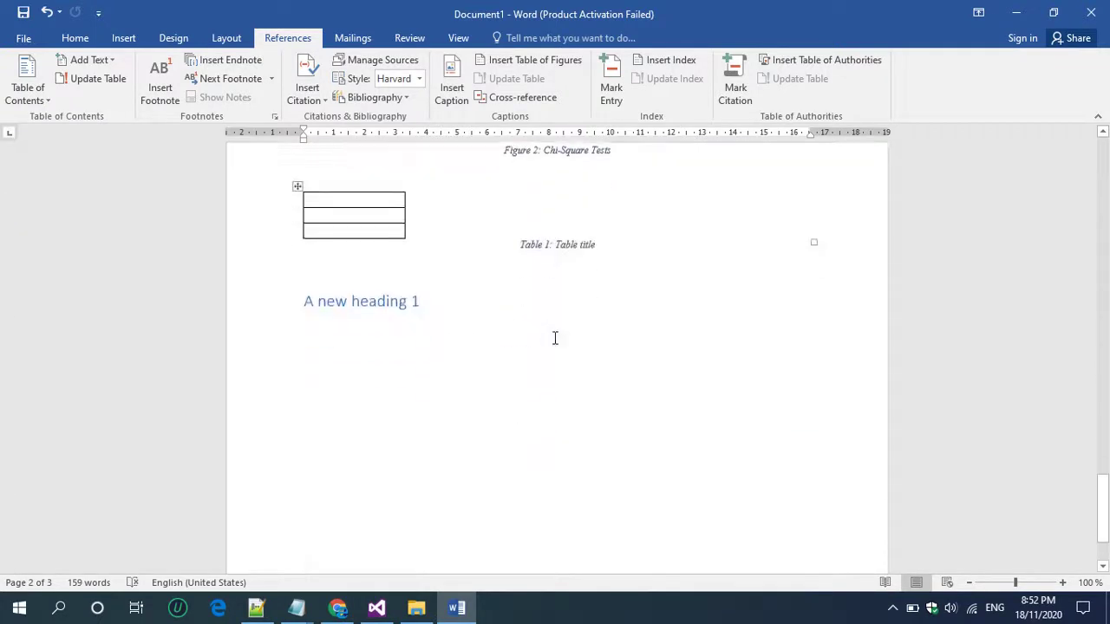
{"action": "scroll", "coordinate": [555, 338], "scroll_direction": "up", "scroll_amount": 1}
{"action": "scroll", "coordinate": [555, 338], "scroll_direction": "up", "scroll_amount": 3}
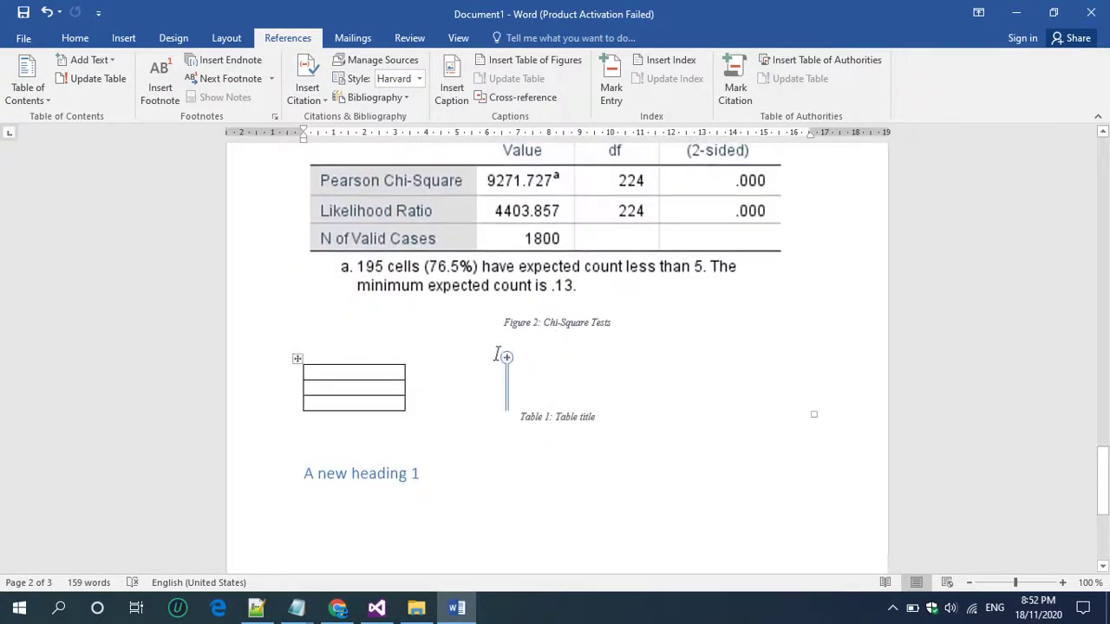
{"action": "left_click", "coordinate": [440, 387]}
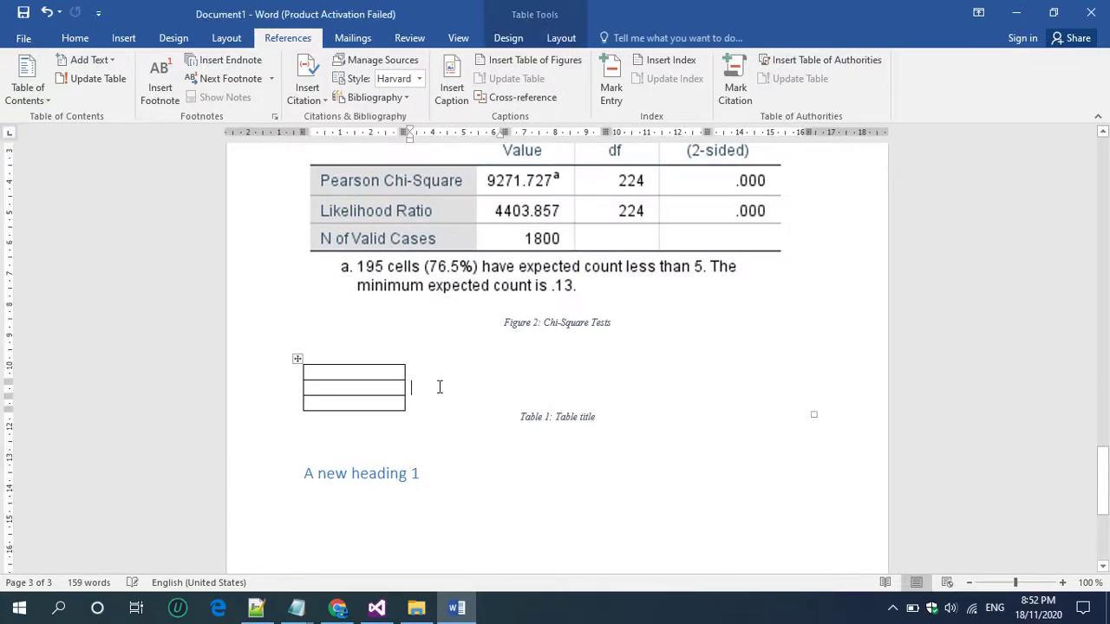
{"action": "scroll", "coordinate": [368, 443], "scroll_direction": "down", "scroll_amount": 3}
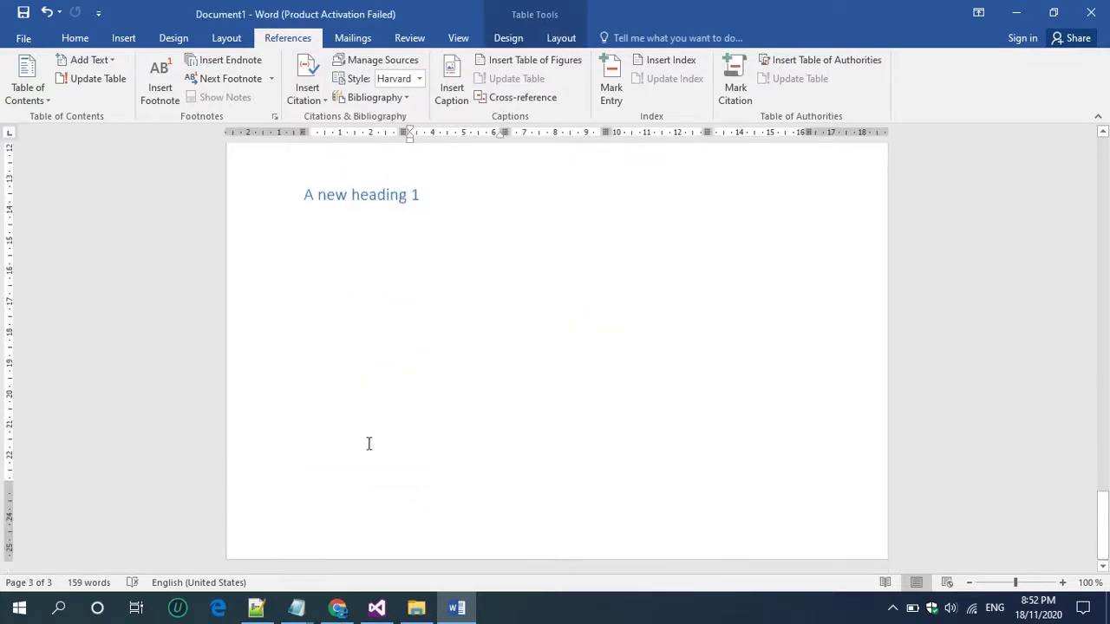
{"action": "left_click", "coordinate": [514, 355]}
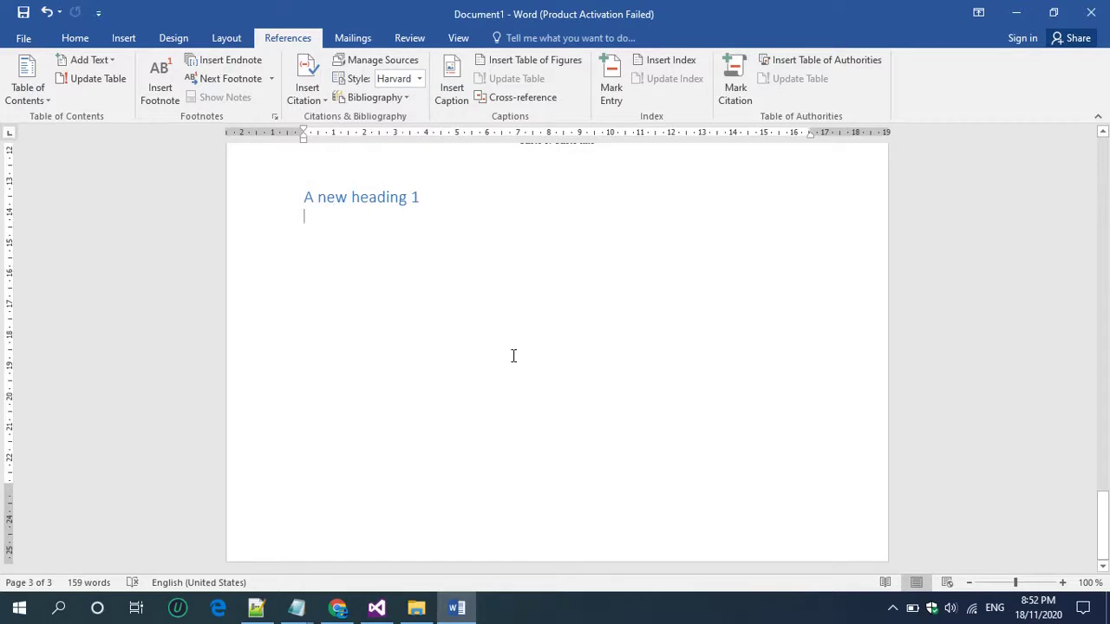
{"action": "key", "text": "ctrl+Return"}
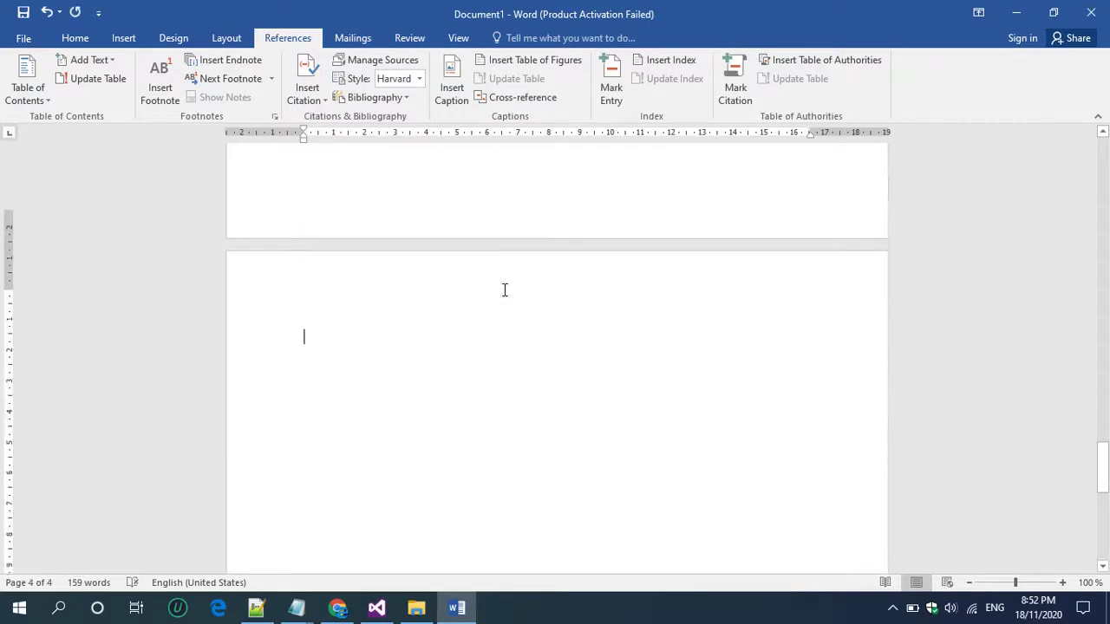
{"action": "scroll", "coordinate": [503, 289], "scroll_direction": "down", "scroll_amount": 5}
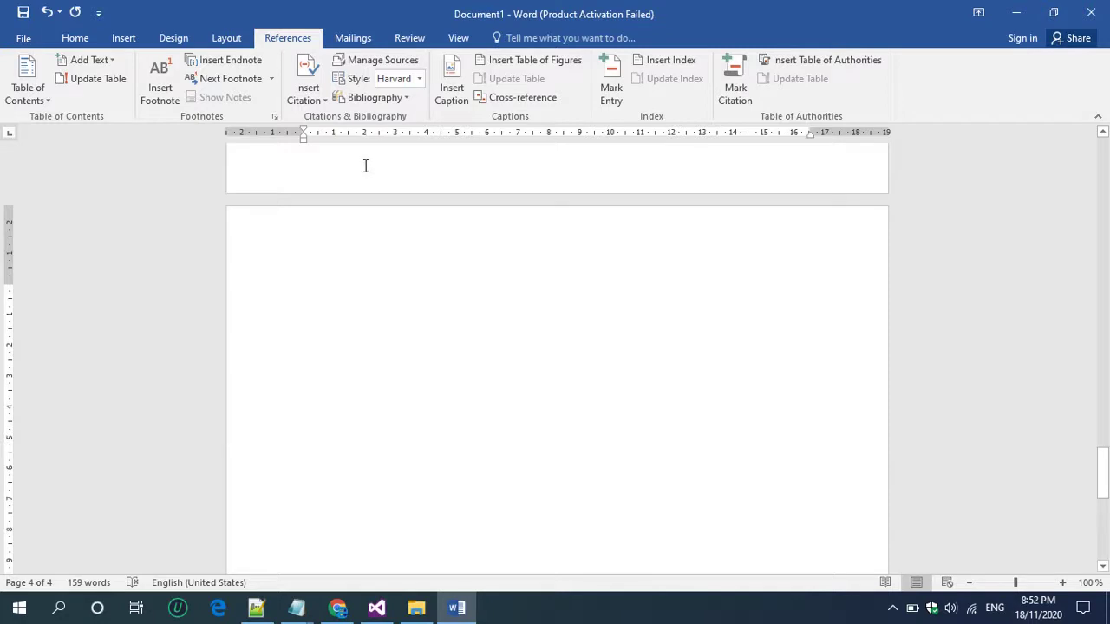
- Insert the built-in bibliography titled "References" on the new last page
{"action": "left_click", "coordinate": [397, 98]}
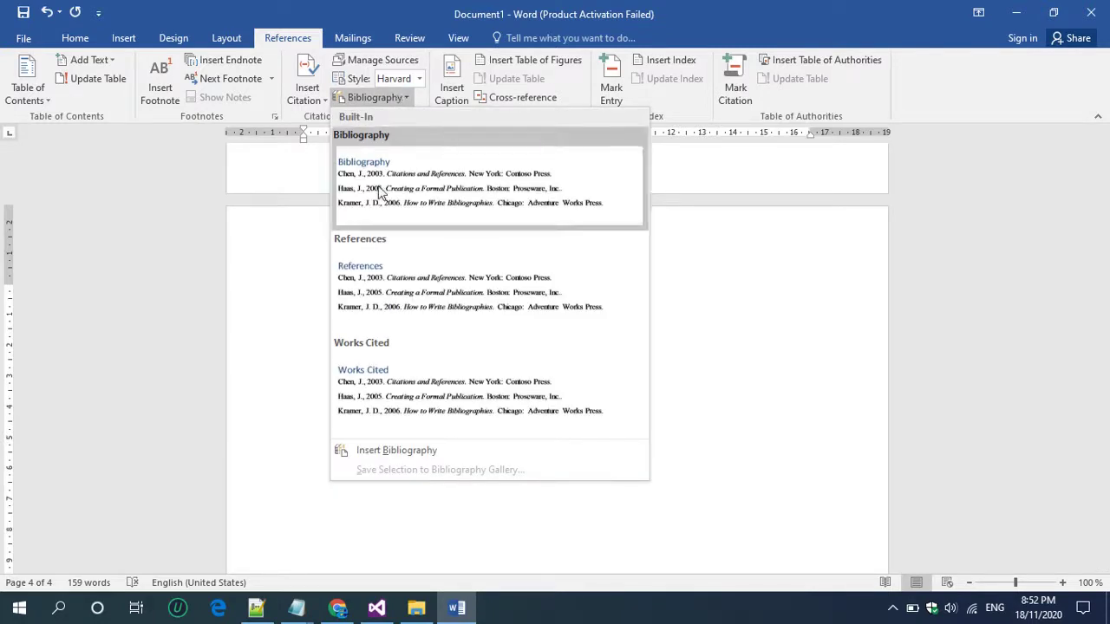
{"action": "left_click", "coordinate": [372, 296]}
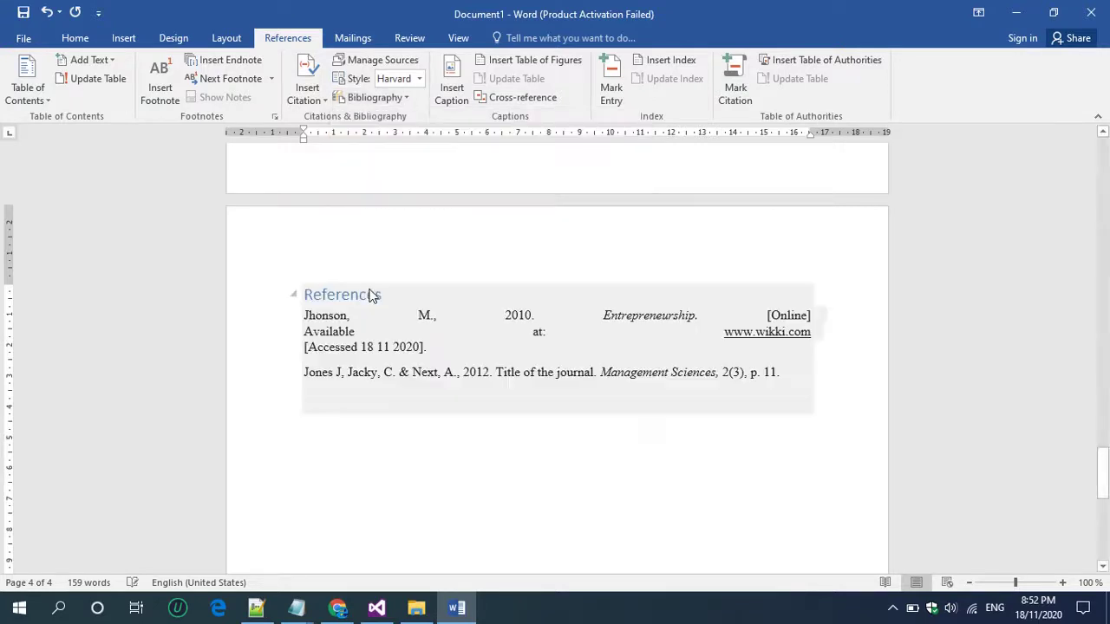
- Left-align the entries in the References list instead of justifying them
{"action": "left_click", "coordinate": [575, 327]}
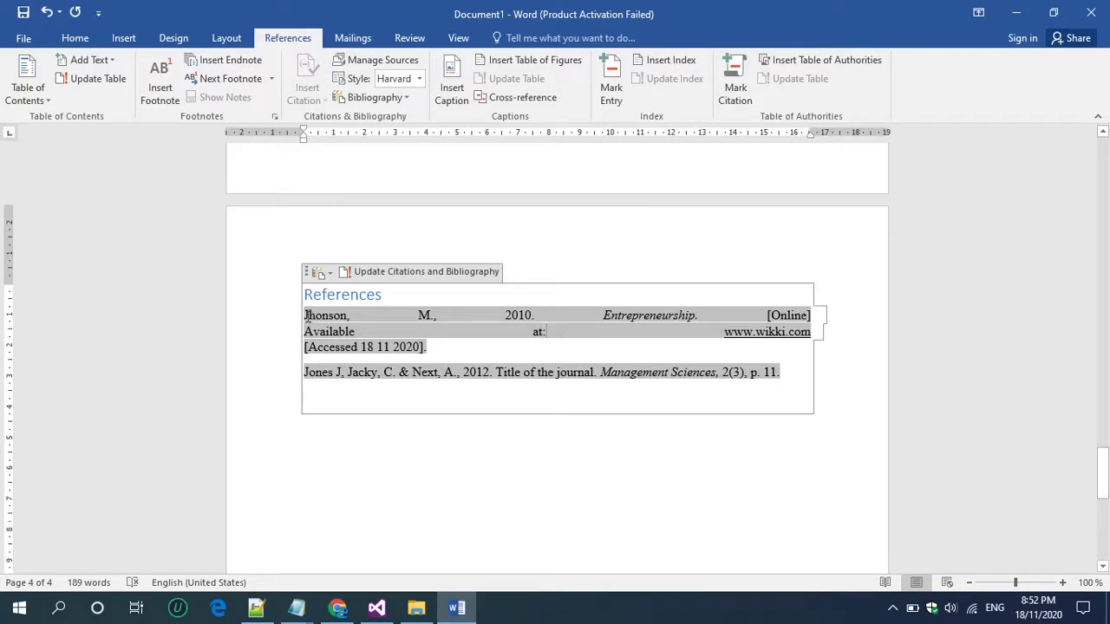
{"action": "left_click_drag", "start_coordinate": [305, 316], "coordinate": [434, 380]}
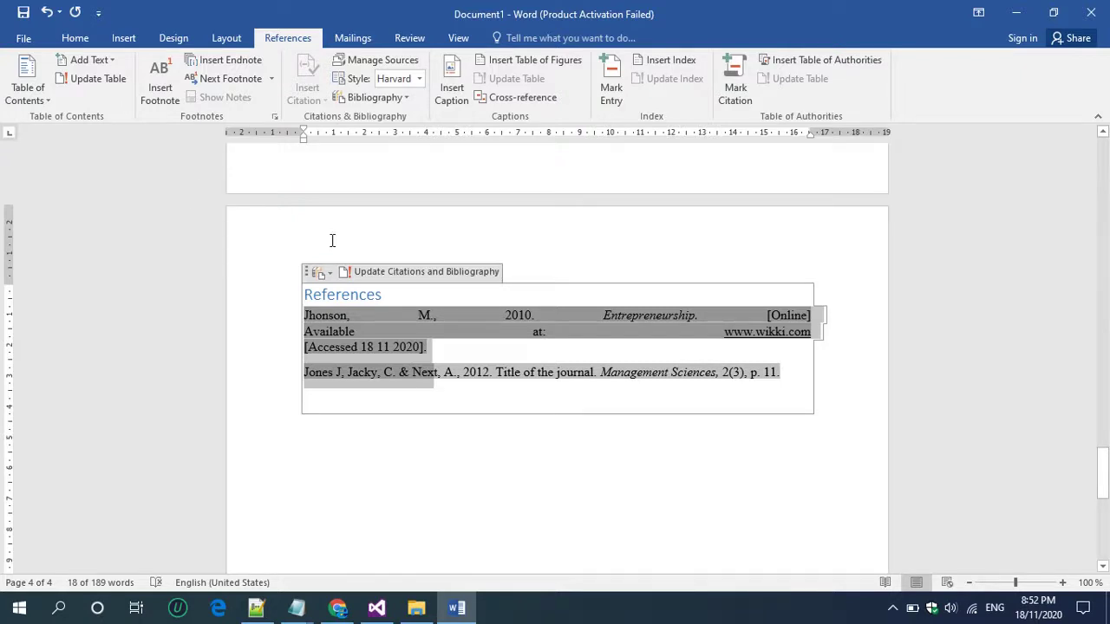
{"action": "key", "text": "ctrl+l"}
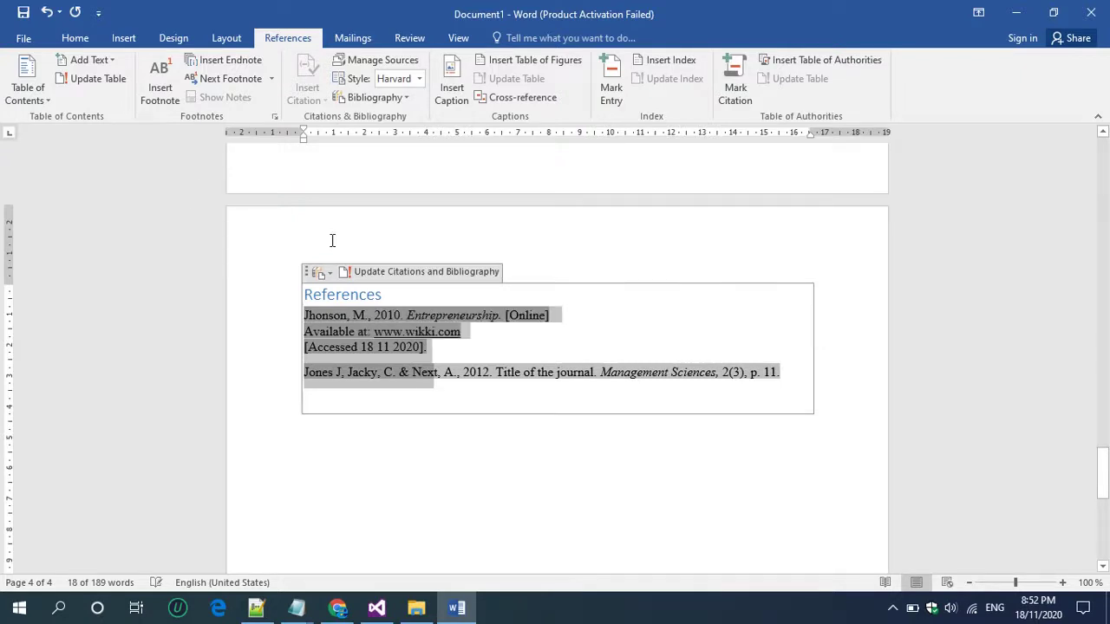
{"action": "left_click", "coordinate": [462, 351]}
{"action": "scroll", "coordinate": [577, 337], "scroll_direction": "down", "scroll_amount": 2}
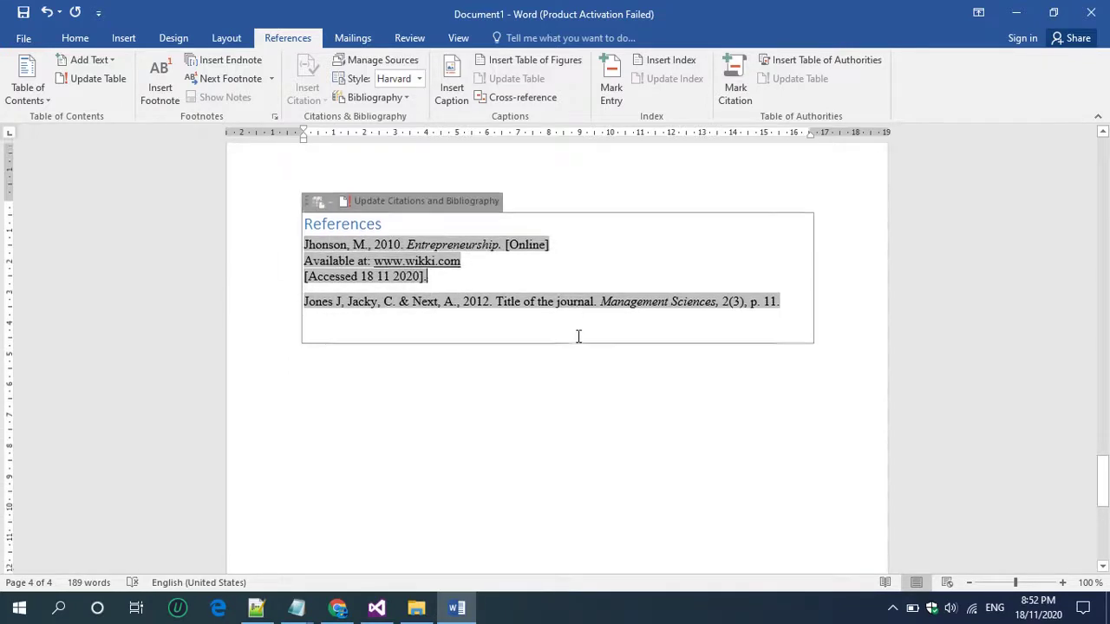
{"action": "scroll", "coordinate": [577, 337], "scroll_direction": "up", "scroll_amount": 1}
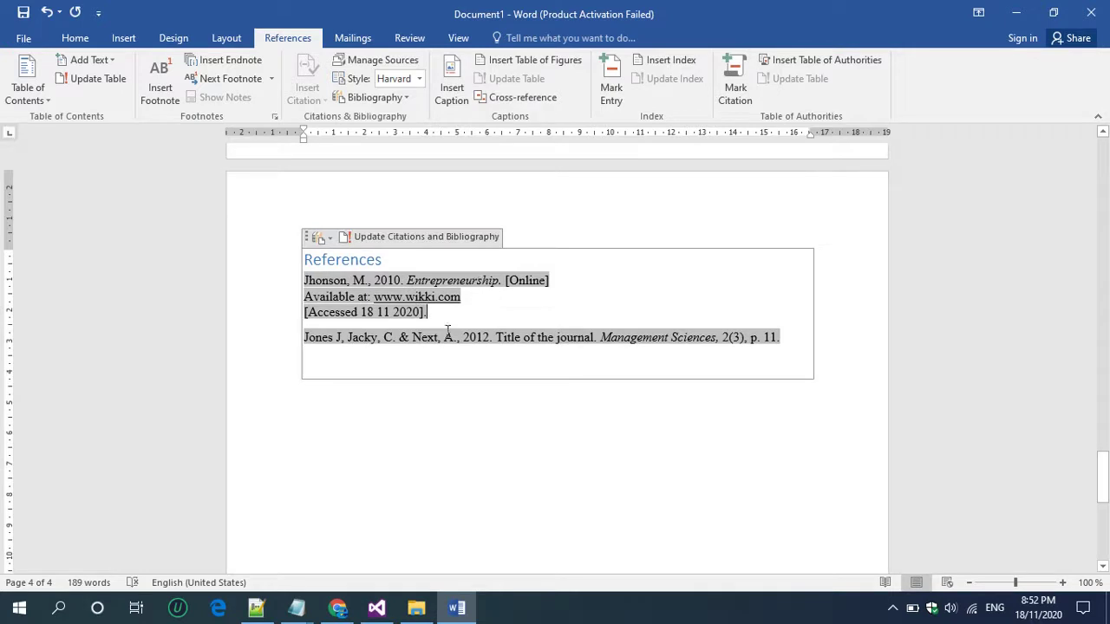
{"action": "left_click", "coordinate": [403, 408]}
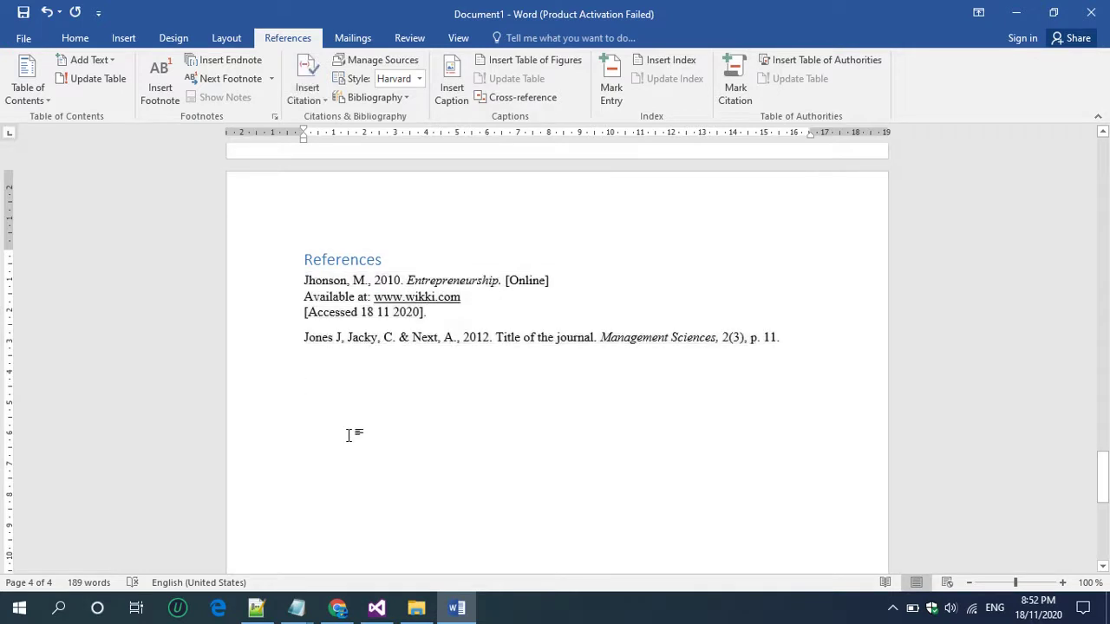
- Review the document from the reference list back to the tables of contents, figures and tables, and return to its end
{"action": "scroll", "coordinate": [352, 436], "scroll_direction": "down", "scroll_amount": 2}
{"action": "scroll", "coordinate": [349, 435], "scroll_direction": "up", "scroll_amount": 2}
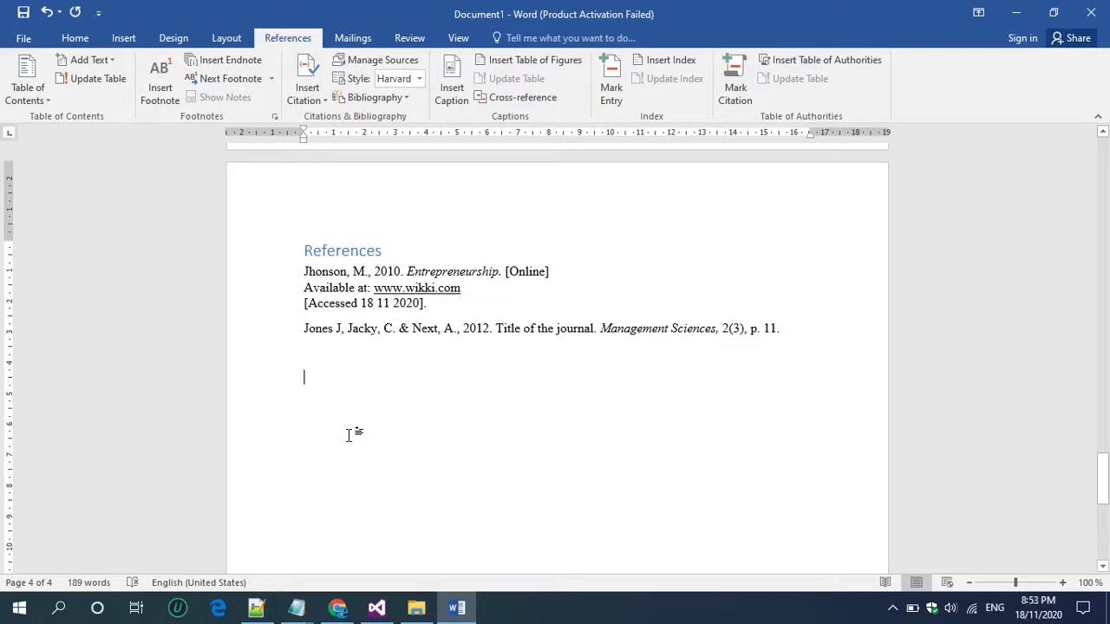
{"action": "scroll", "coordinate": [349, 435], "scroll_direction": "down", "scroll_amount": 4}
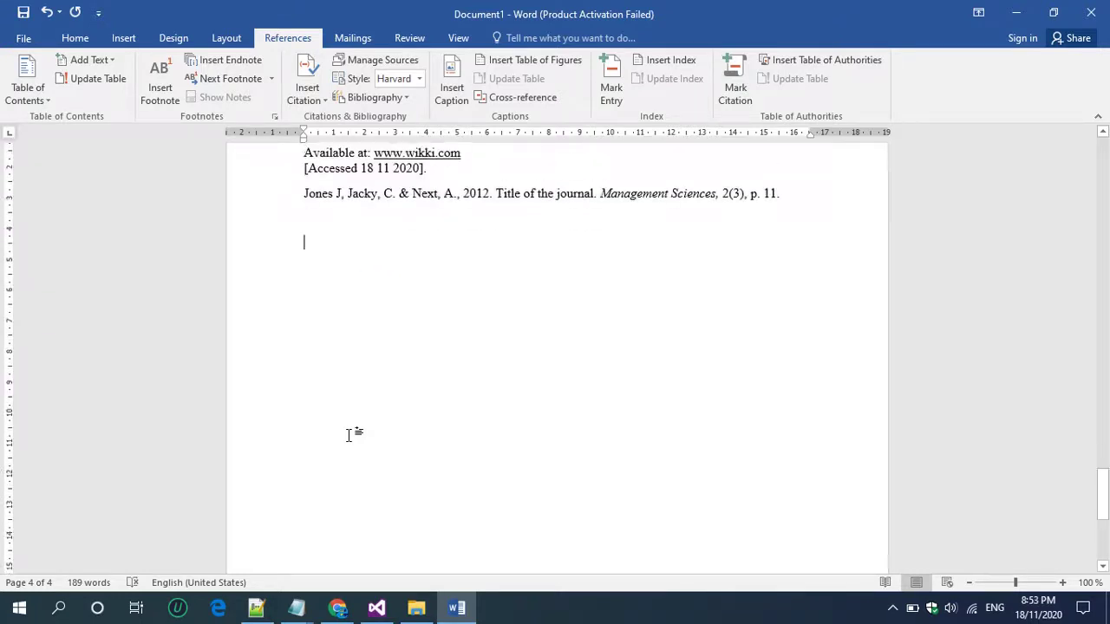
{"action": "scroll", "coordinate": [349, 434], "scroll_direction": "up", "scroll_amount": 4}
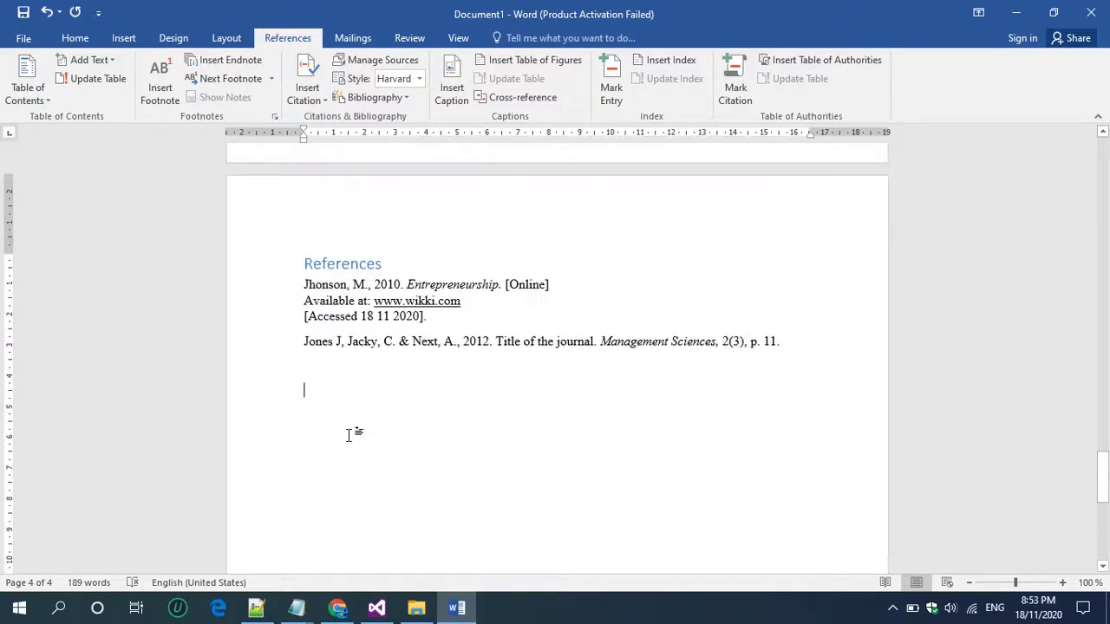
{"action": "scroll", "coordinate": [349, 435], "scroll_direction": "up", "scroll_amount": 15}
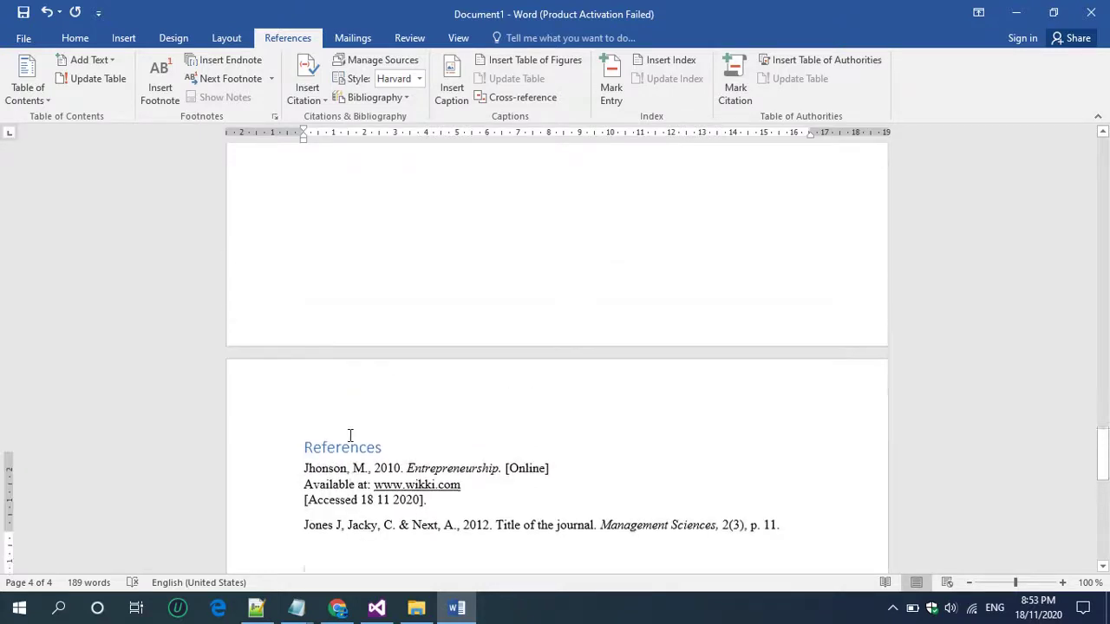
{"action": "scroll", "coordinate": [350, 435], "scroll_direction": "up", "scroll_amount": 15}
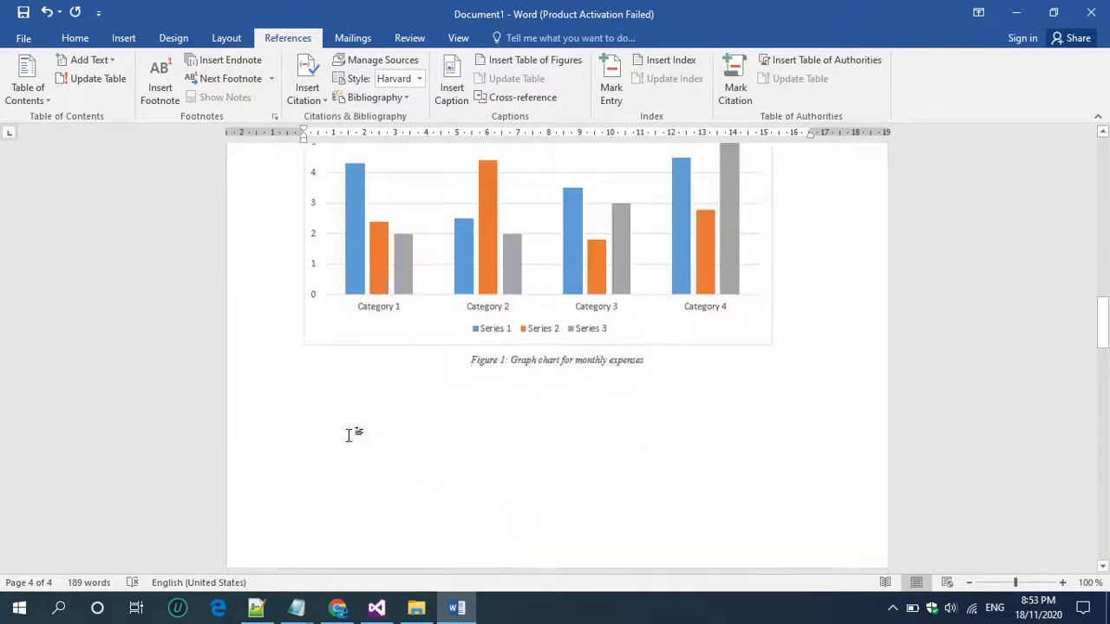
{"action": "scroll", "coordinate": [350, 435], "scroll_direction": "up", "scroll_amount": 15}
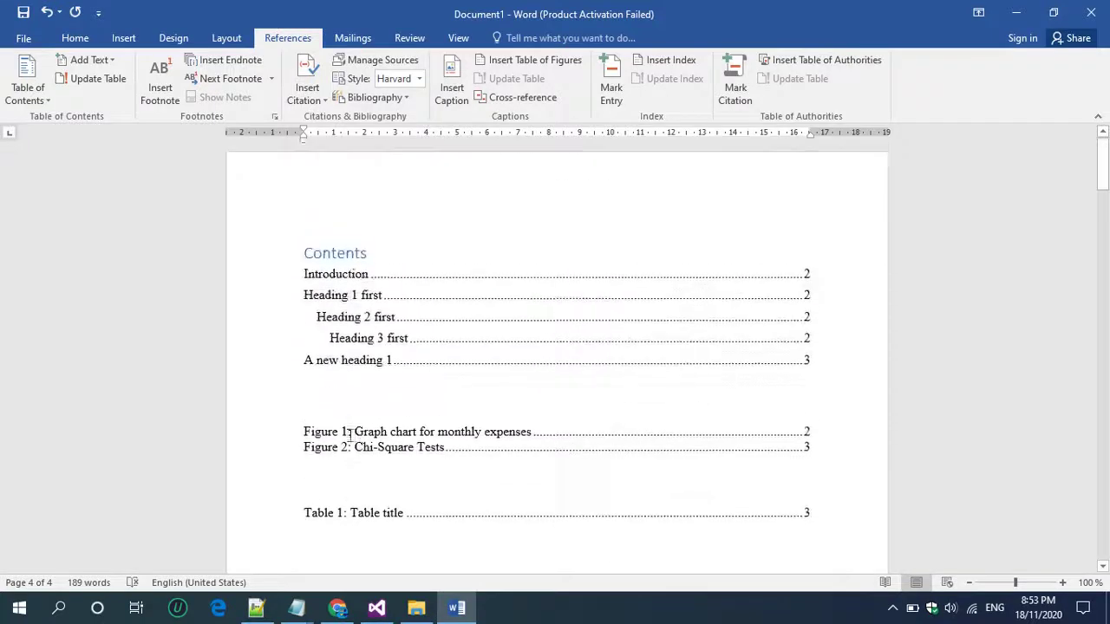
{"action": "scroll", "coordinate": [350, 435], "scroll_direction": "down", "scroll_amount": 3}
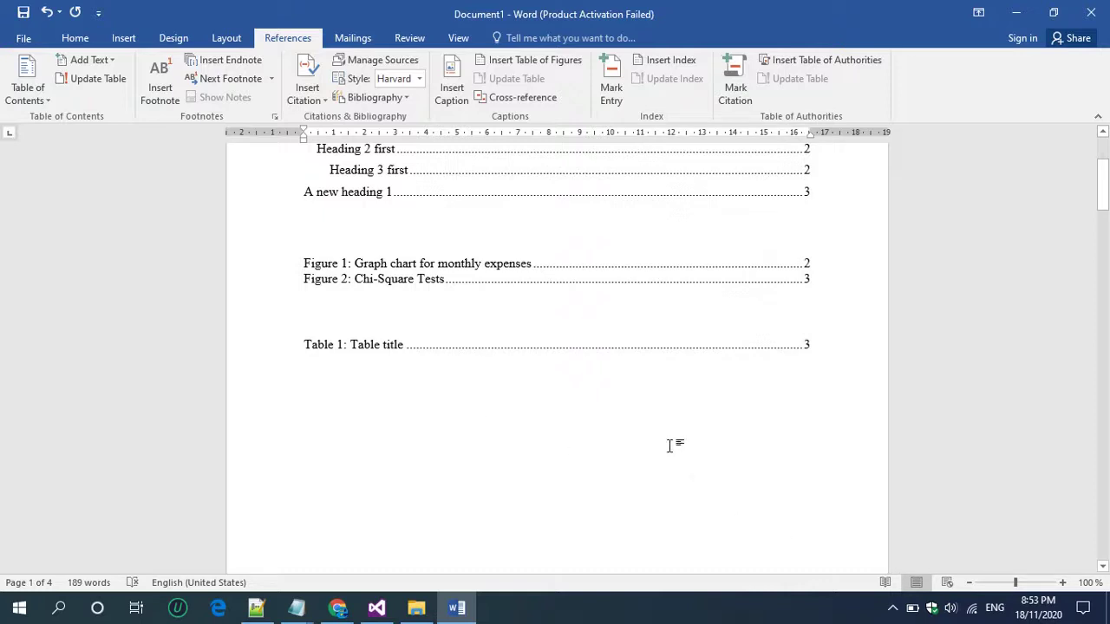
{"action": "key", "text": "ctrl+End"}
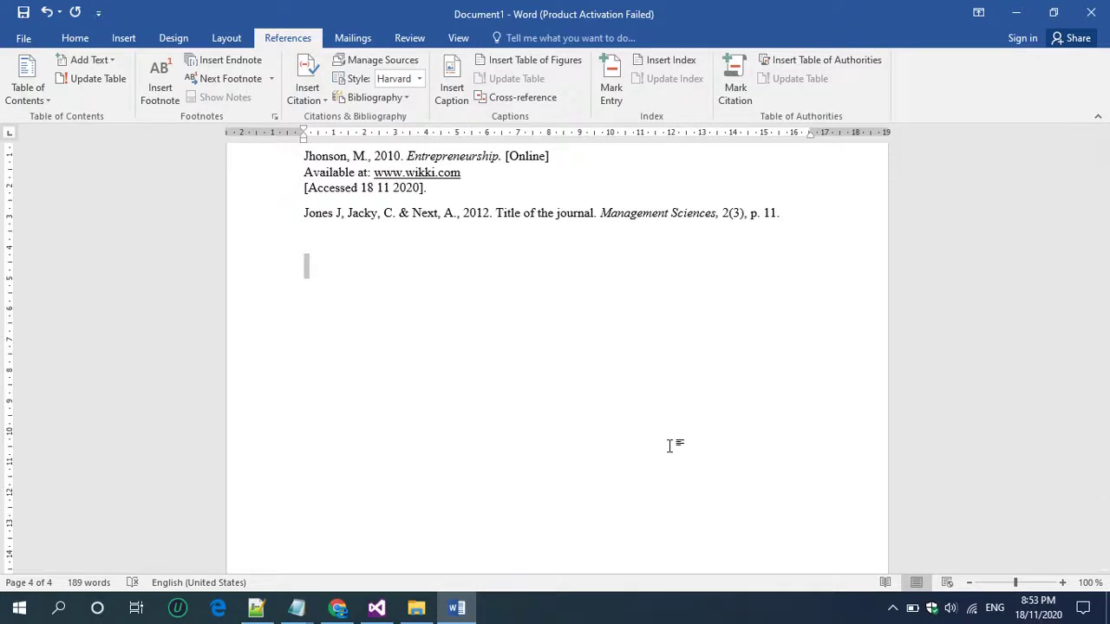
{"action": "left_click", "coordinate": [892, 608]}
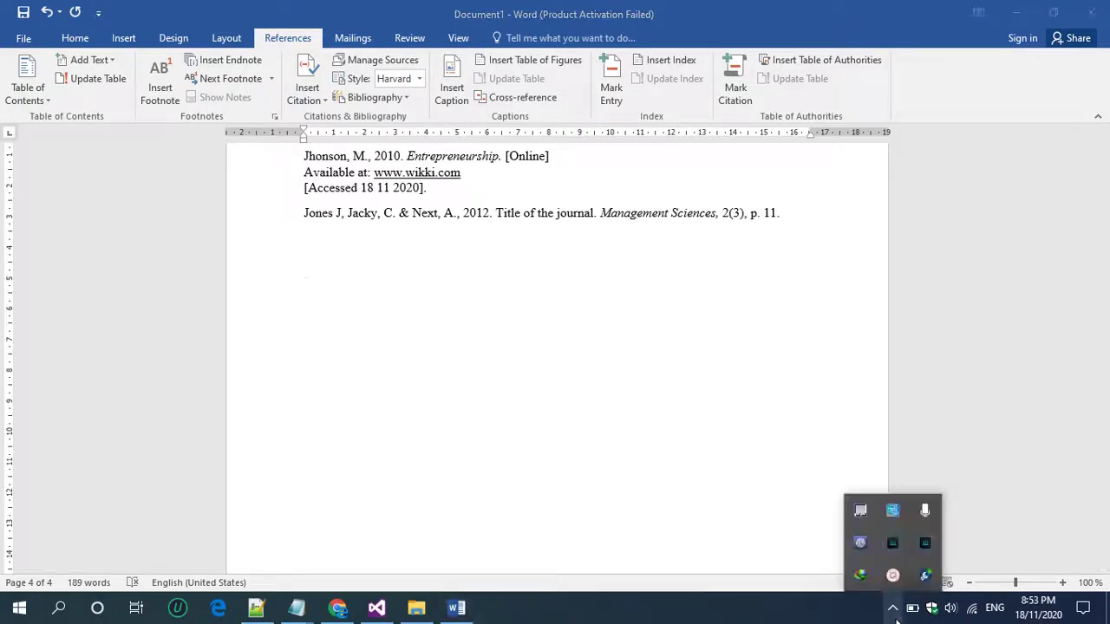